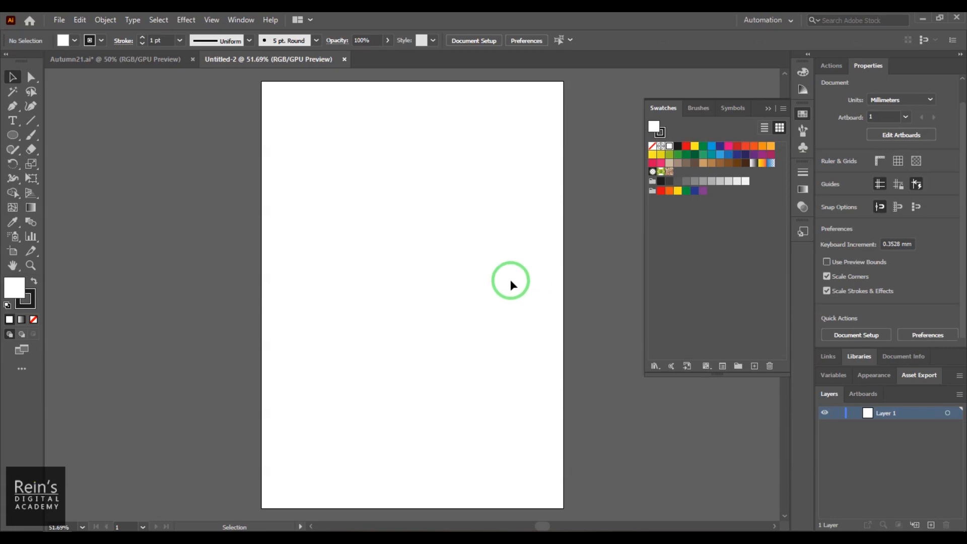
- Draw a five-pointed star about 129 mm wide and 123 mm high and move it to the middle of the artboard
left_click(12, 135)
left_click_drag(23, 139, 100, 189)
left_click_drag(335, 166, 392, 222)
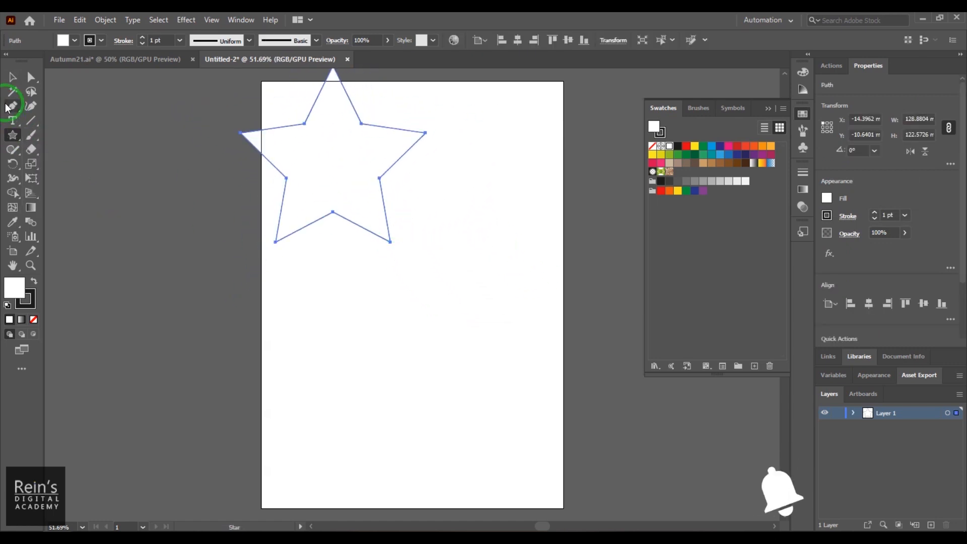
left_click(12, 77)
left_click_drag(299, 155, 398, 300)
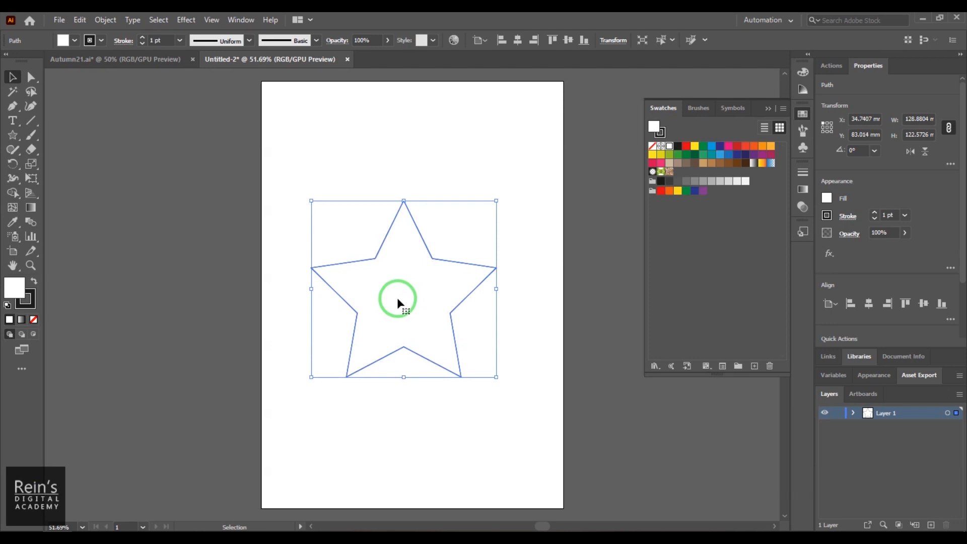
- Fill the star with solid pink and reselect it
left_click(89, 45)
left_click(84, 60)
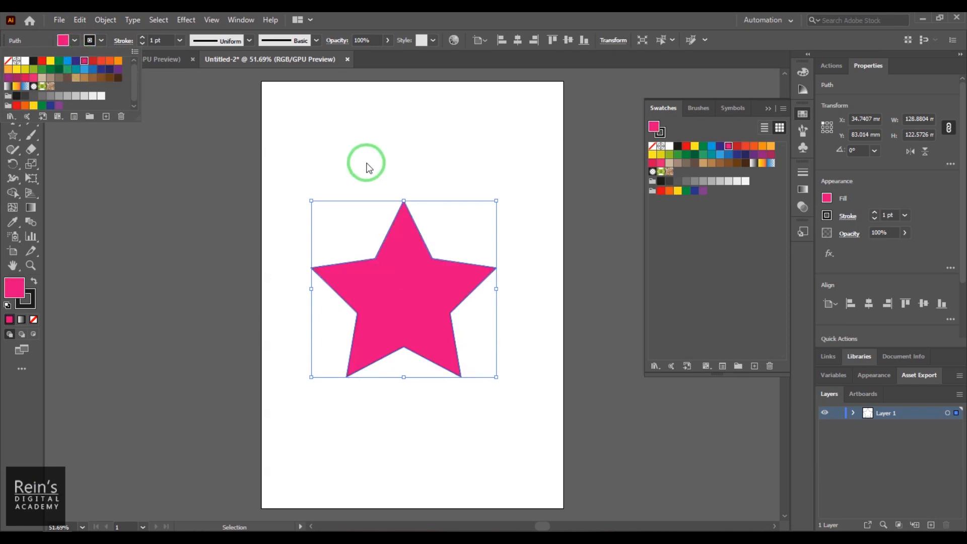
left_click(102, 40)
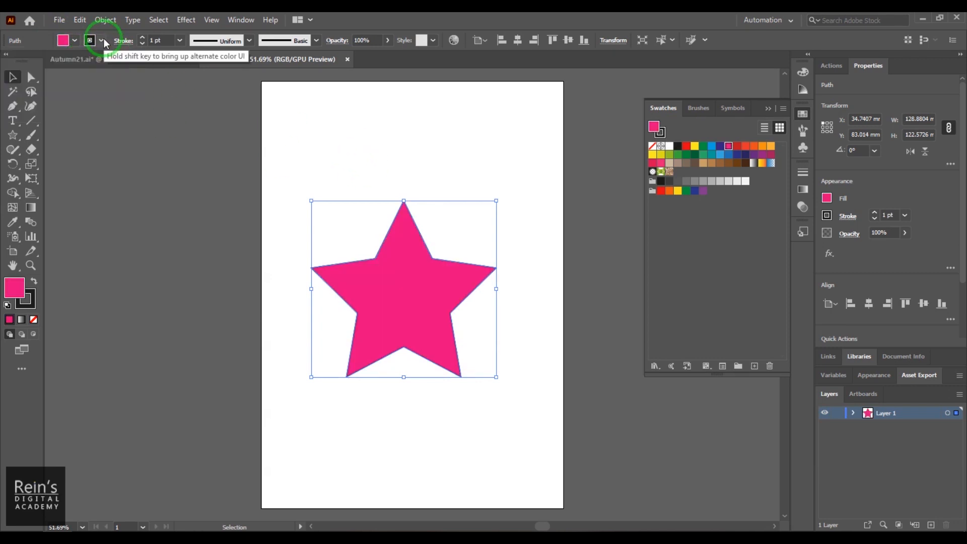
left_click(408, 149)
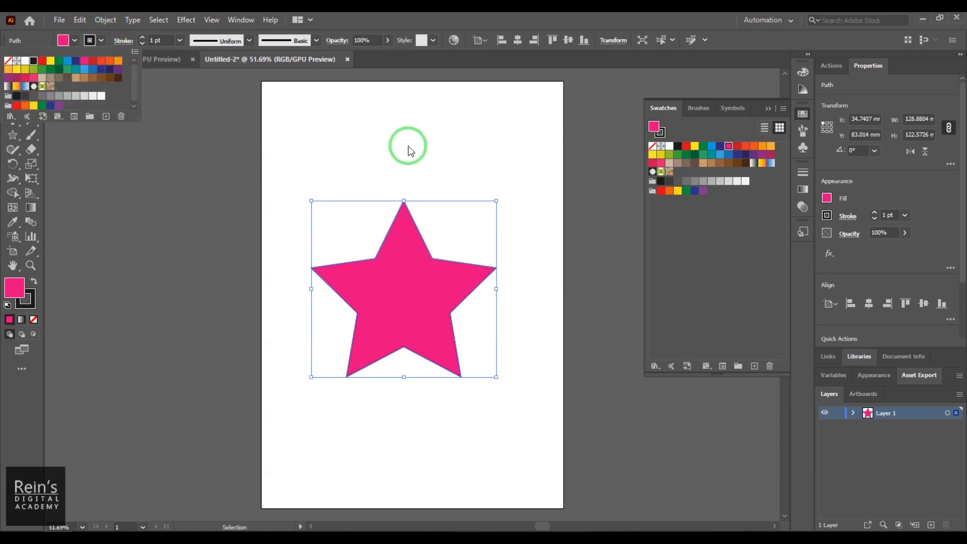
left_click(429, 282)
left_click(331, 153)
left_click_drag(279, 182, 529, 430)
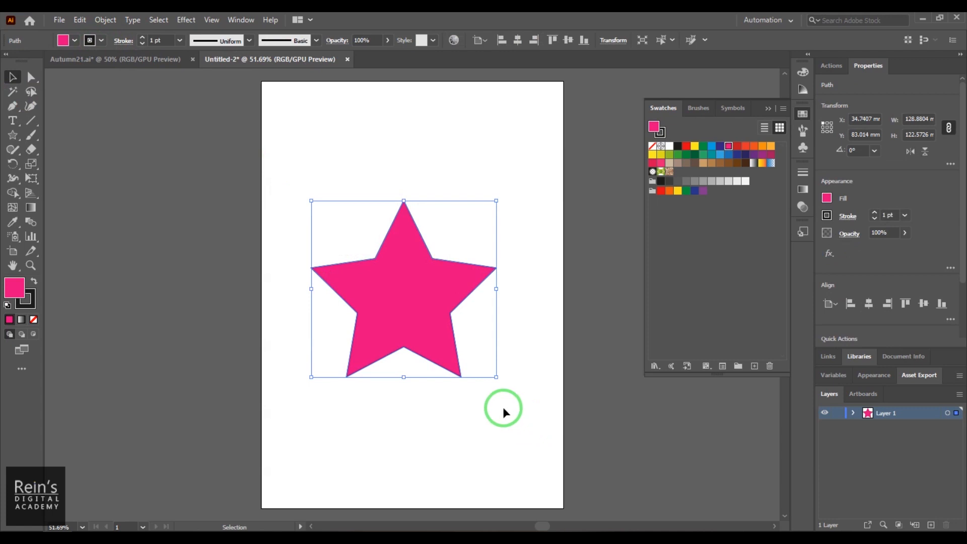
- Apply a white-to-black linear gradient to the star with the Gradient tool and show the gradient settings
left_click(31, 208)
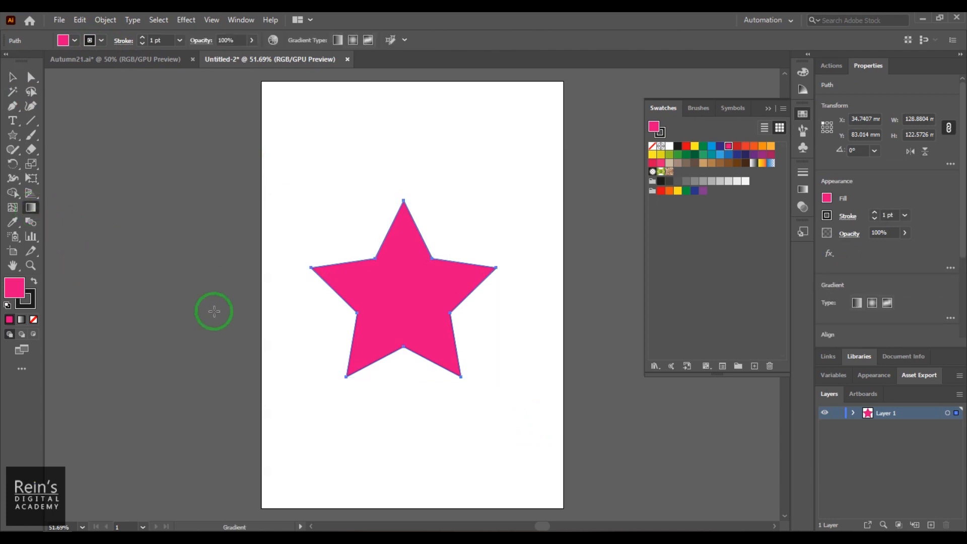
left_click(387, 293)
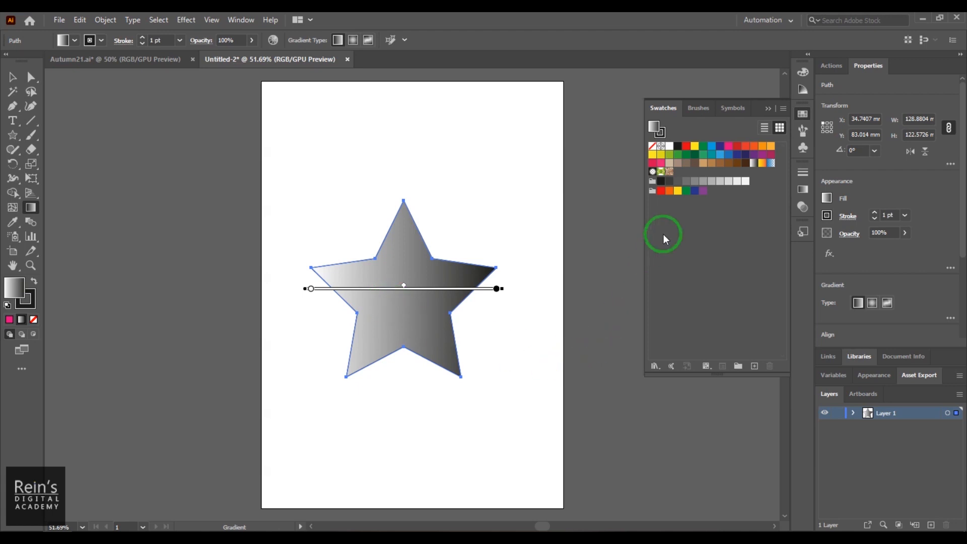
left_click(797, 116)
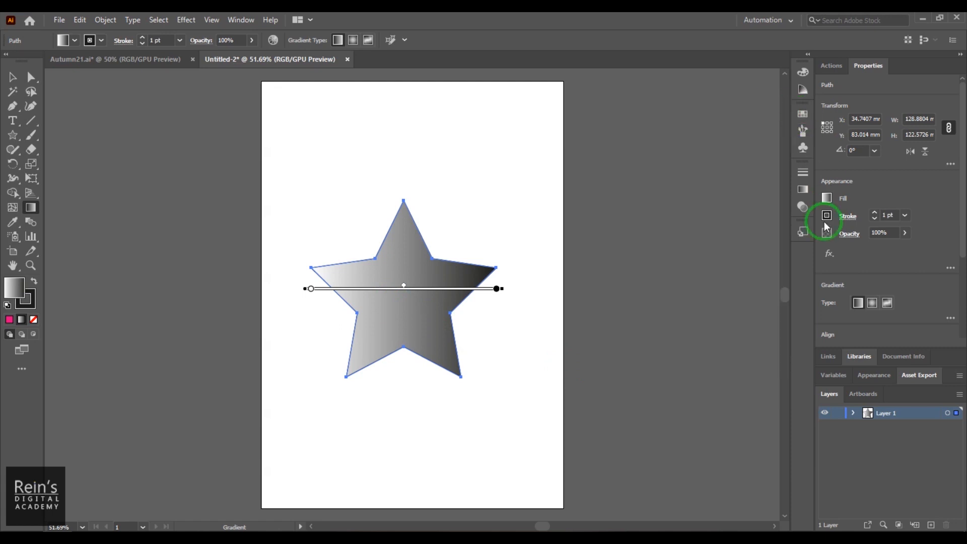
left_click(805, 191)
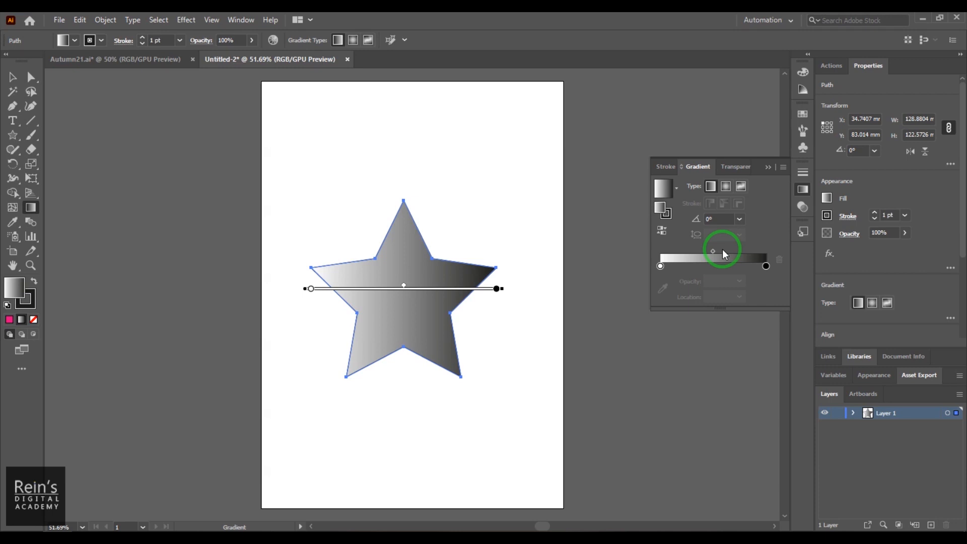
- Try the preset gradients Orange, Yellow; Fading Sky; and Super Soft Black Vignette on the star, ending on Orange, Yellow
left_click(676, 189)
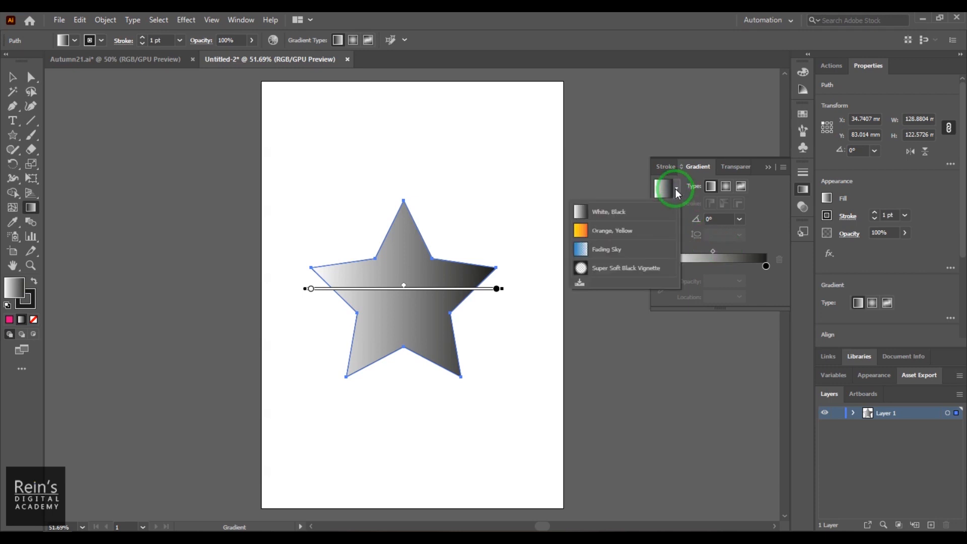
left_click(621, 227)
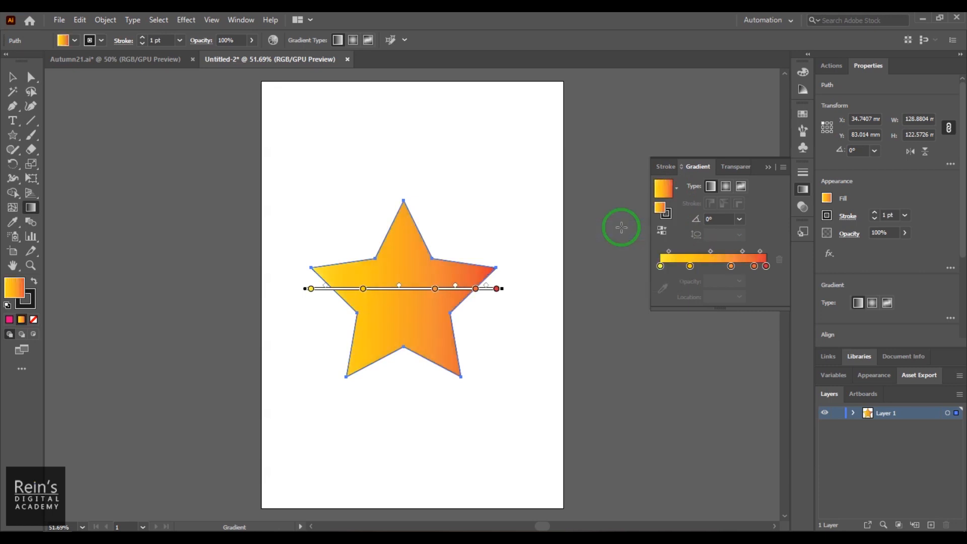
left_click(677, 190)
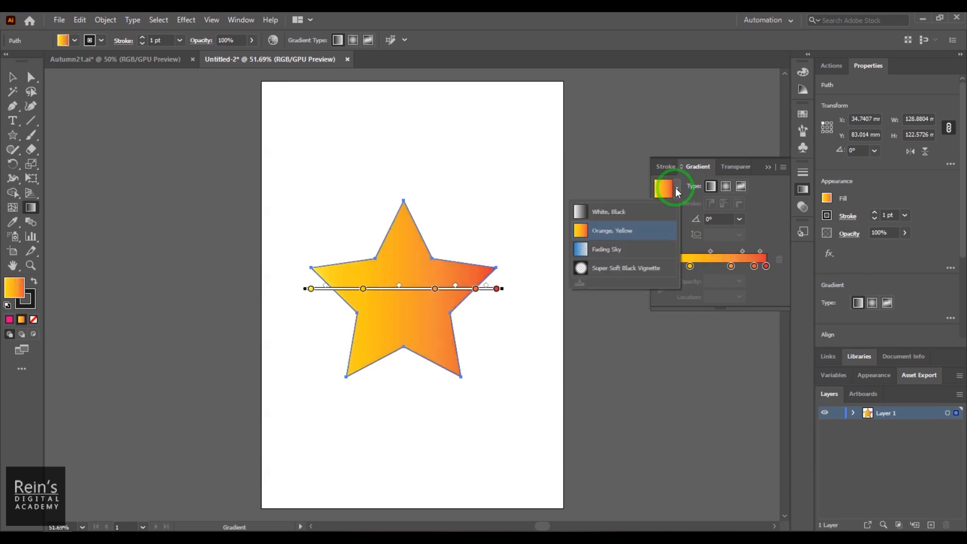
left_click(613, 247)
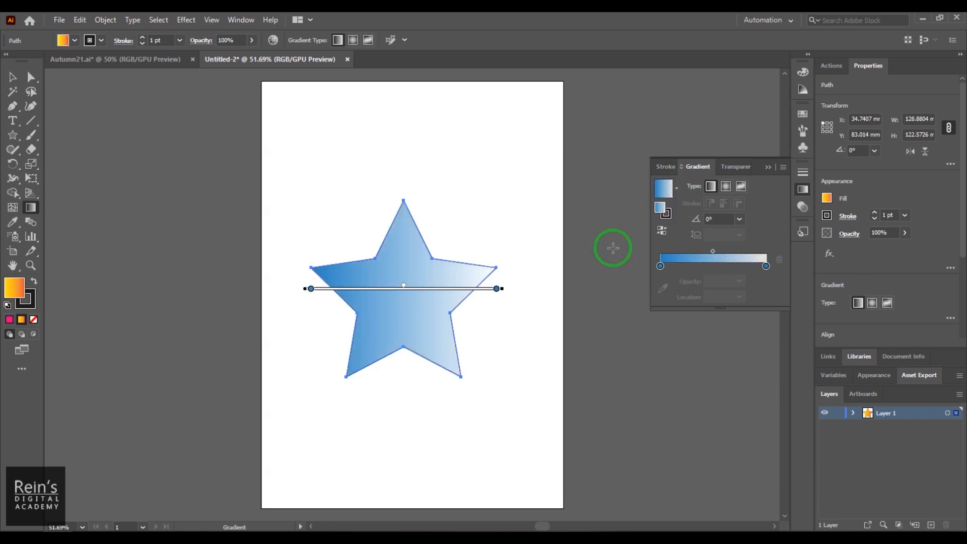
left_click(676, 189)
left_click(642, 268)
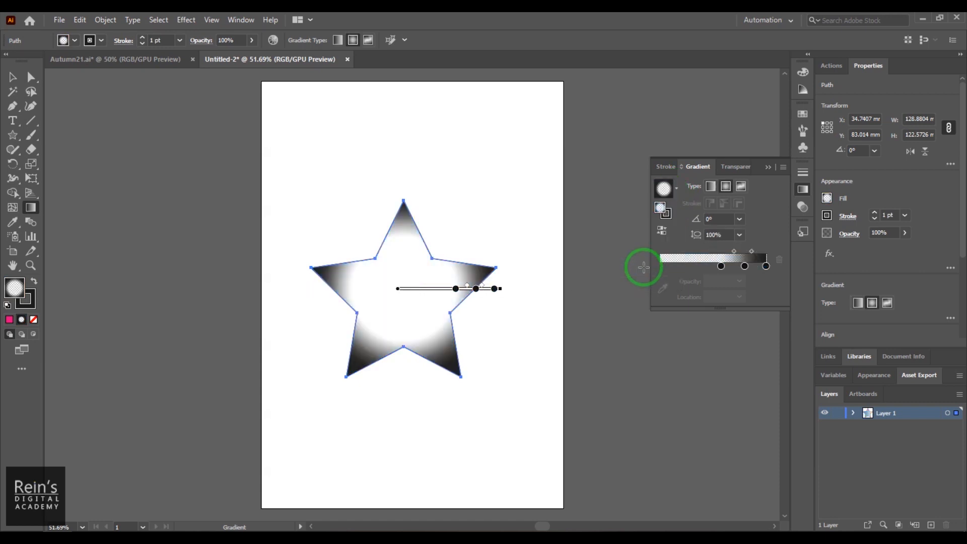
left_click(676, 188)
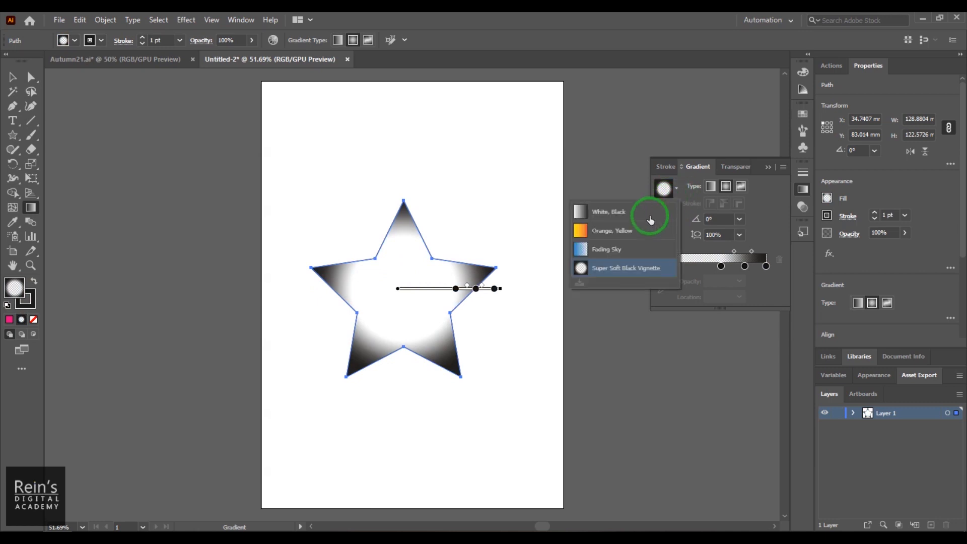
left_click(632, 226)
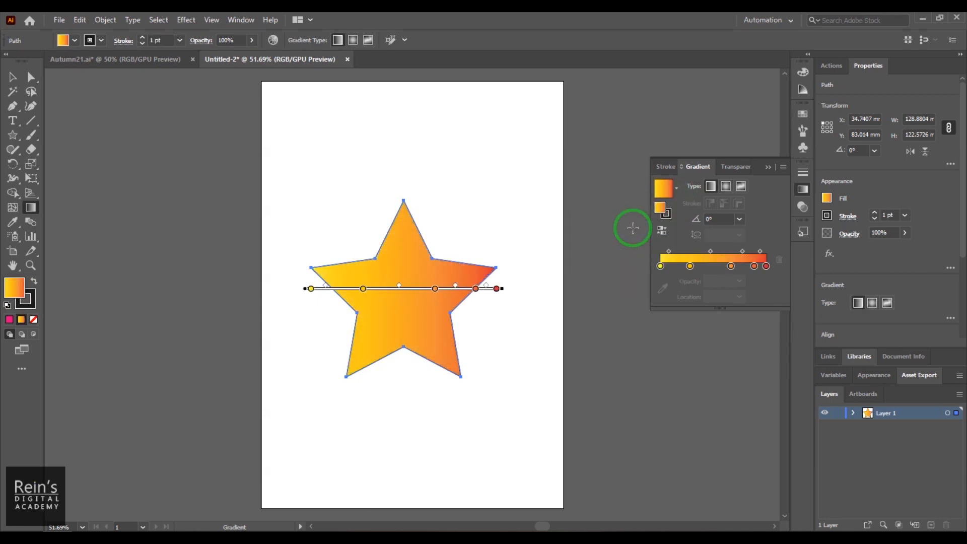
- Try the white-black, orange-yellow, sky-blue and black vignette gradient swatches on the star, ending on the vignette
left_click(802, 191)
left_click(803, 114)
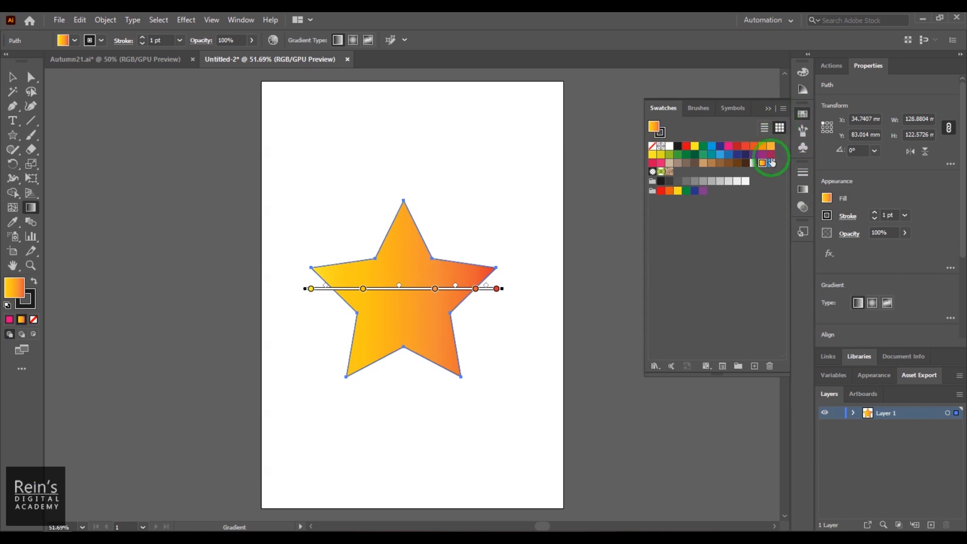
left_click(753, 163)
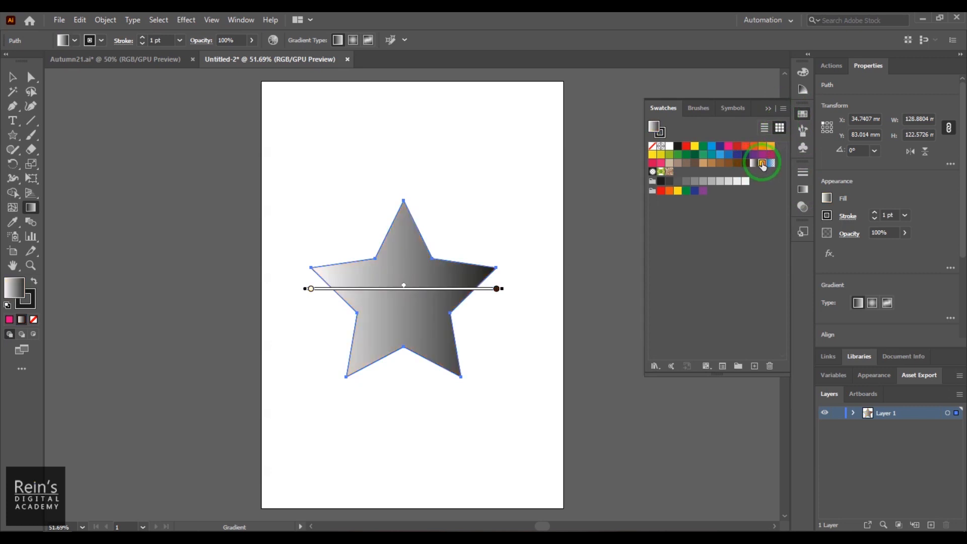
left_click(765, 163)
left_click(770, 163)
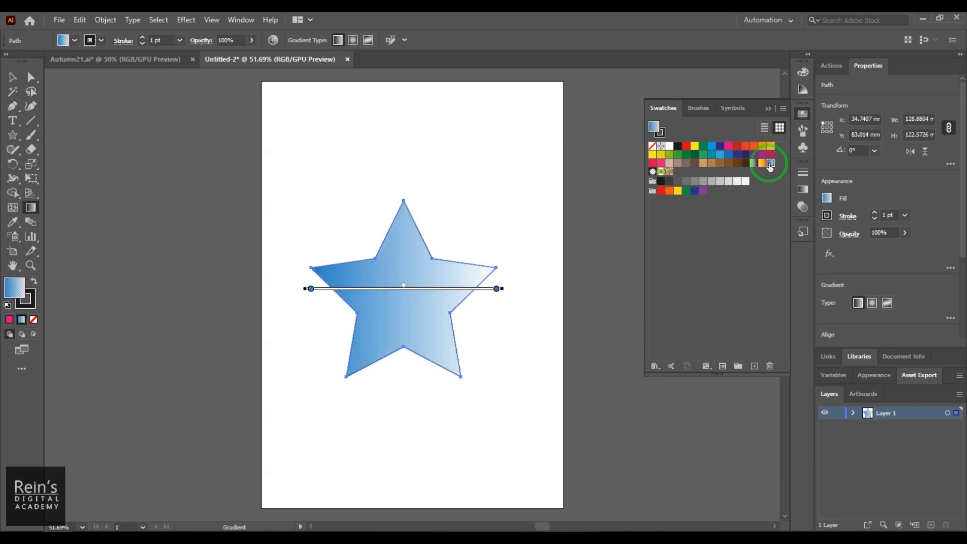
left_click(653, 172)
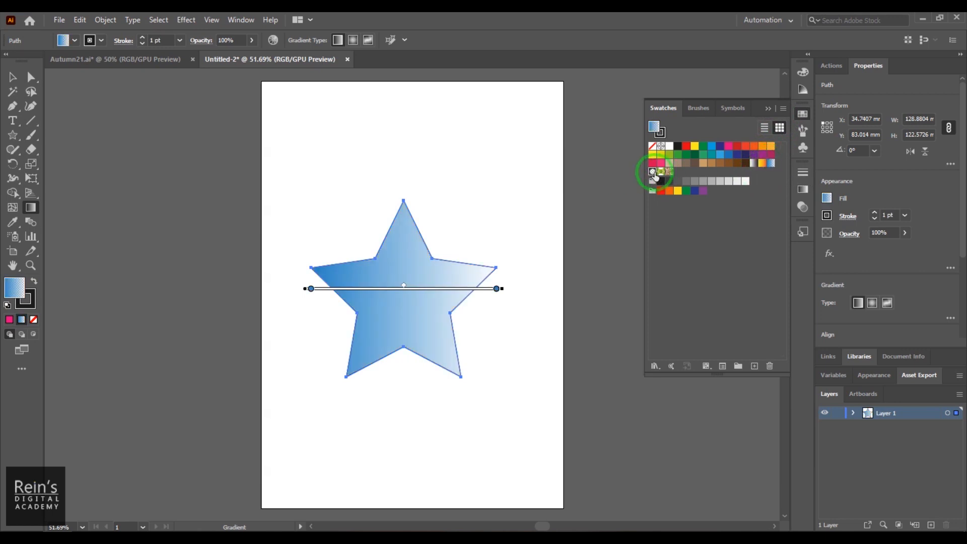
left_click(729, 177)
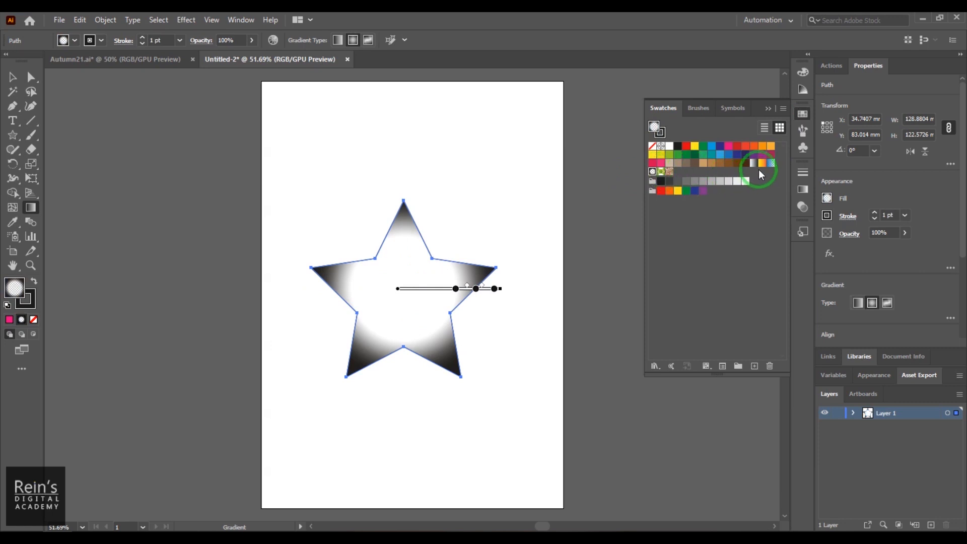
left_click(706, 168)
- View the Beverages swatch library from the Foods category and close it
left_click(784, 108)
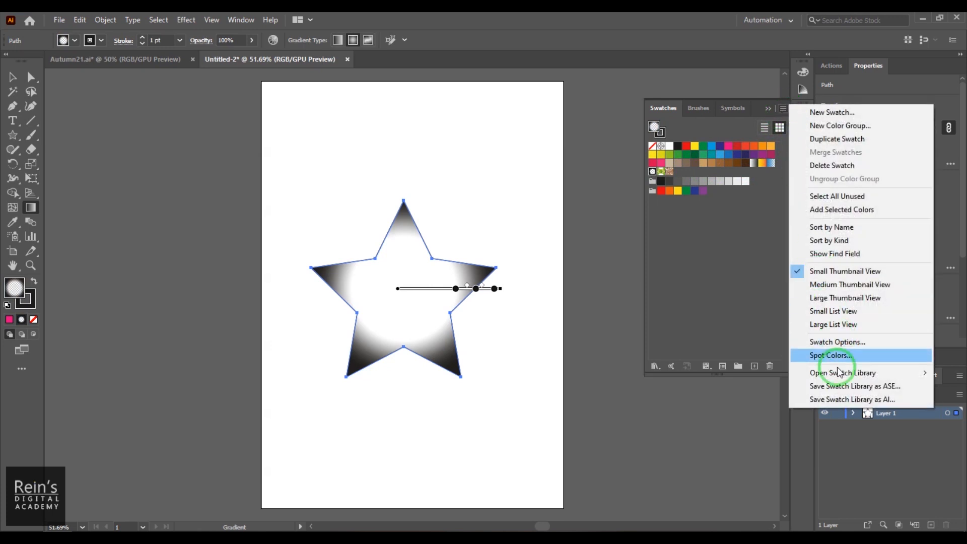
mouse_move(838, 377)
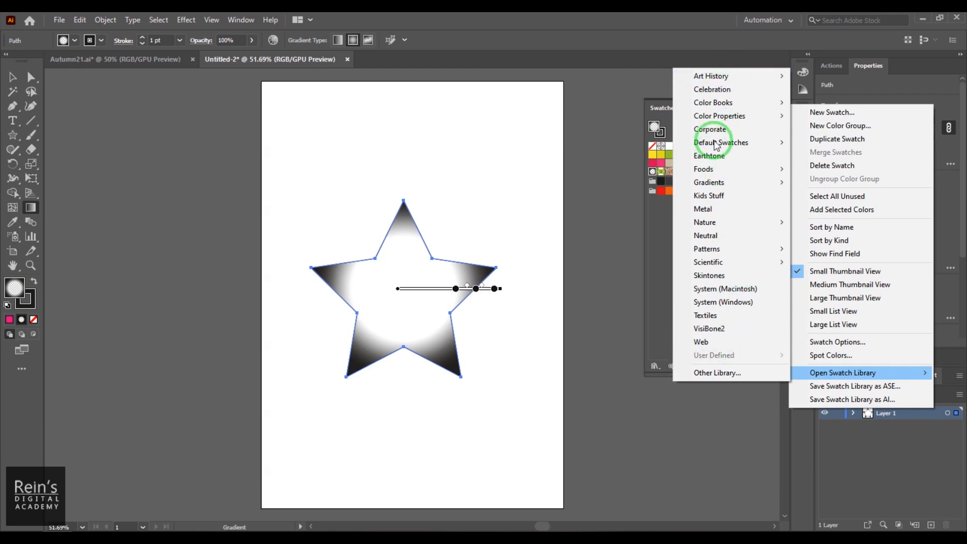
mouse_move(741, 187)
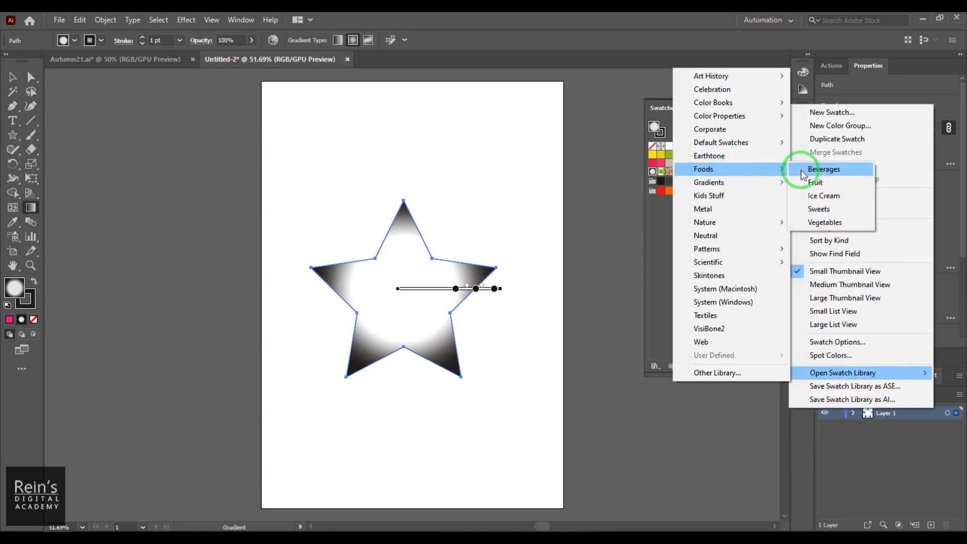
left_click(803, 174)
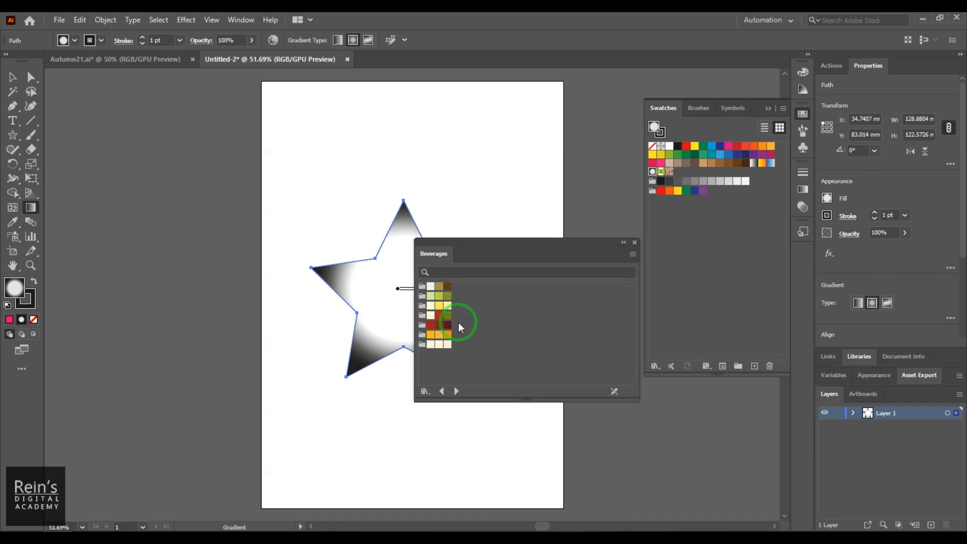
left_click(634, 242)
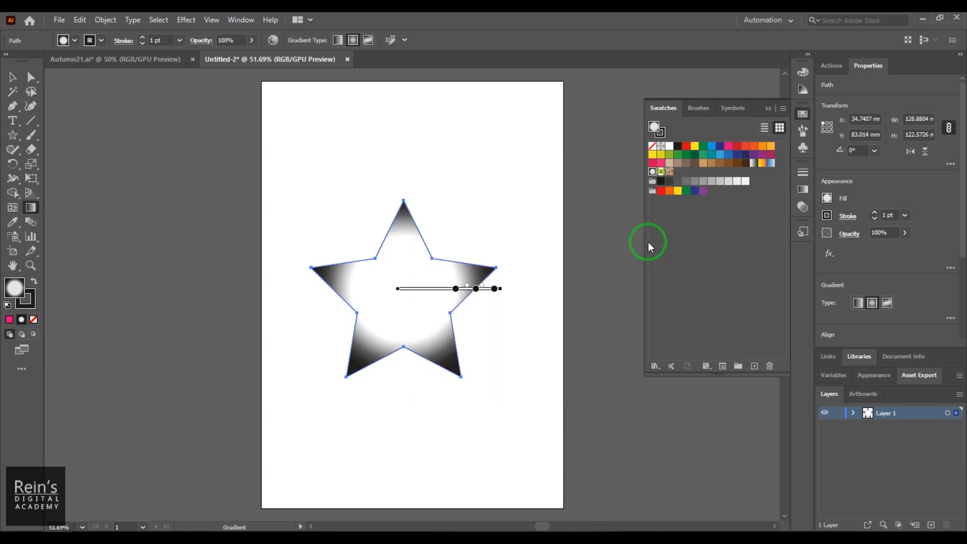
- Open the Sky gradient swatch library and move it clear of the star
left_click(783, 109)
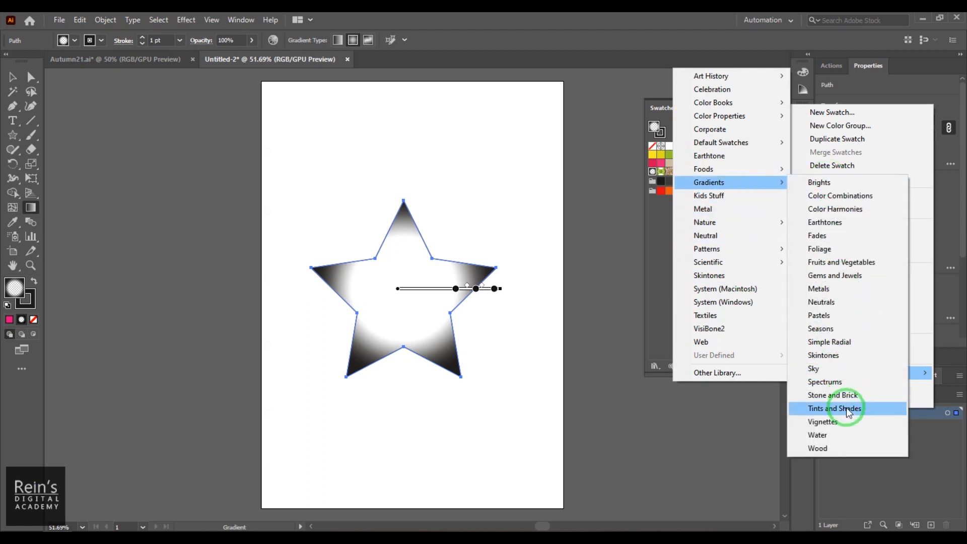
left_click(836, 371)
left_click_drag(531, 243, 622, 119)
- Try several Sky gradients on the star, finish with the dark red, orange and purple one, and close the library
left_click(564, 161)
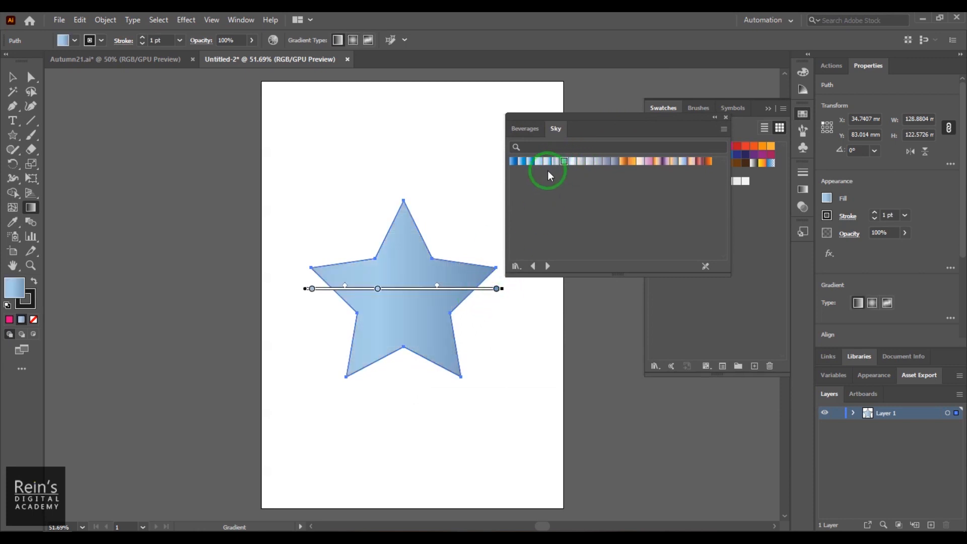
left_click(556, 162)
left_click(607, 162)
left_click(650, 164)
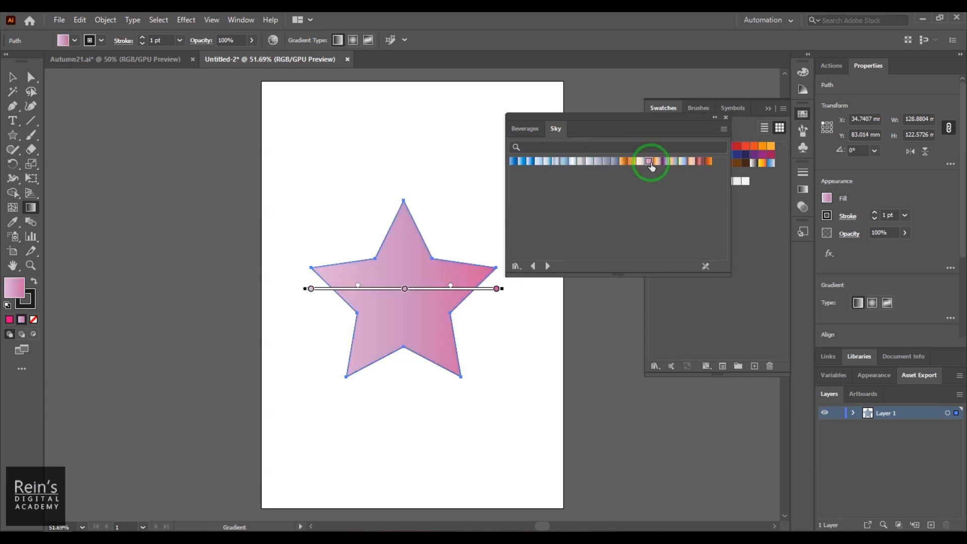
left_click(657, 162)
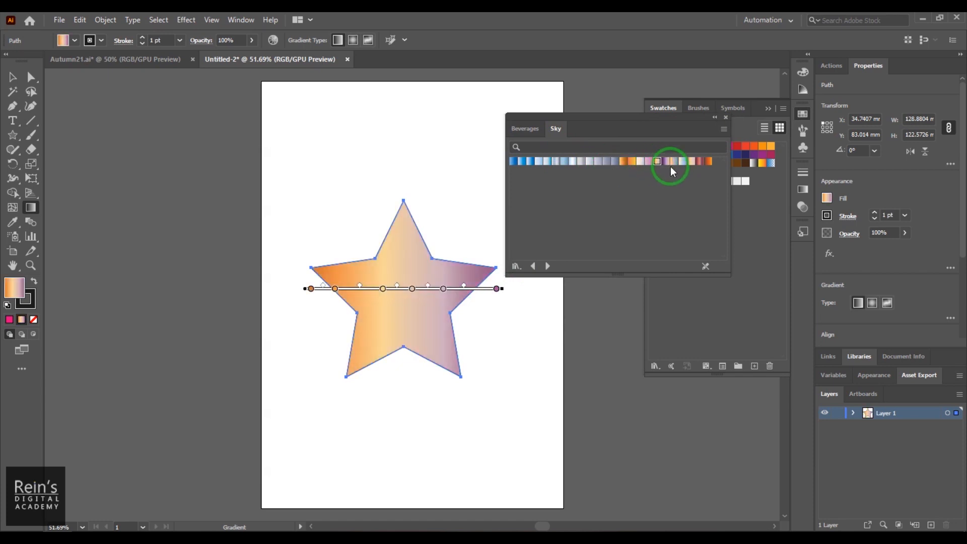
left_click(674, 161)
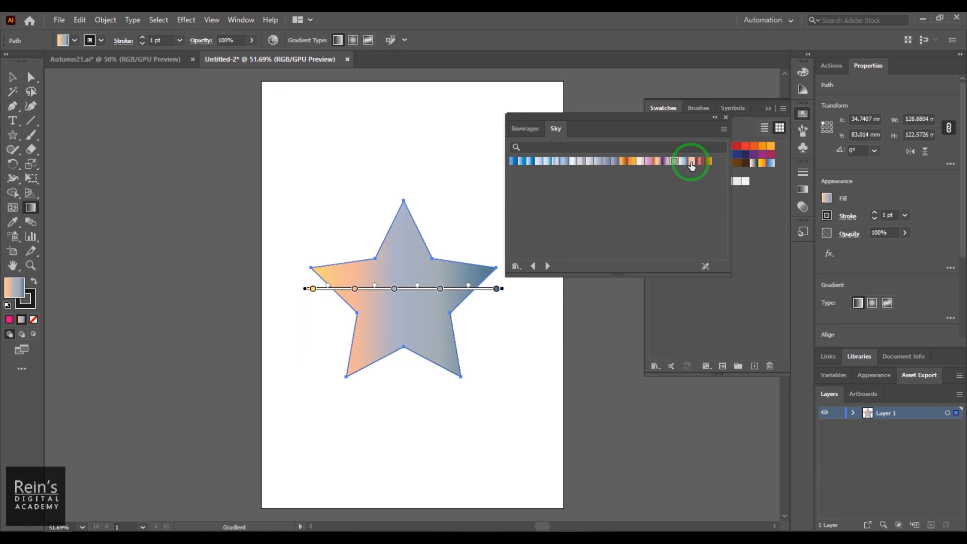
left_click(691, 162)
left_click(699, 162)
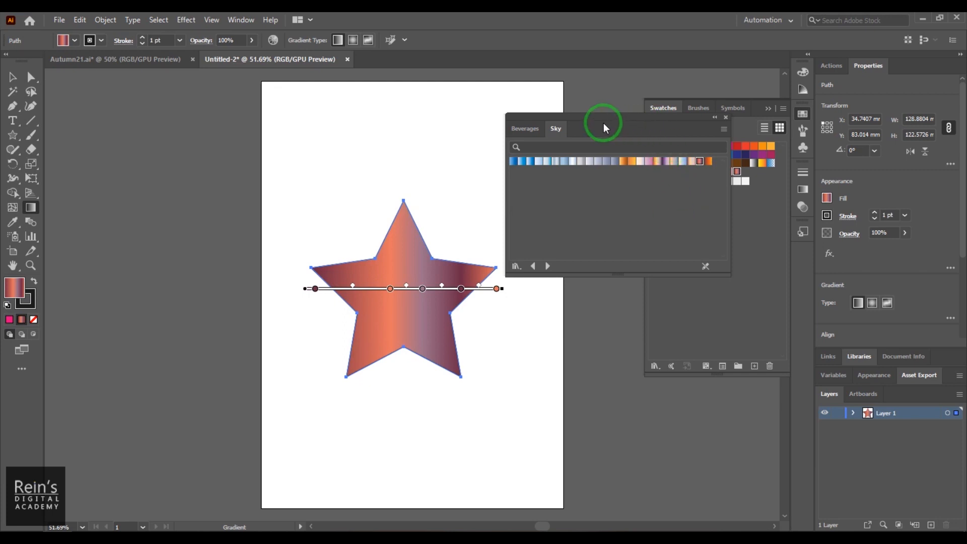
left_click_drag(603, 121, 554, 112)
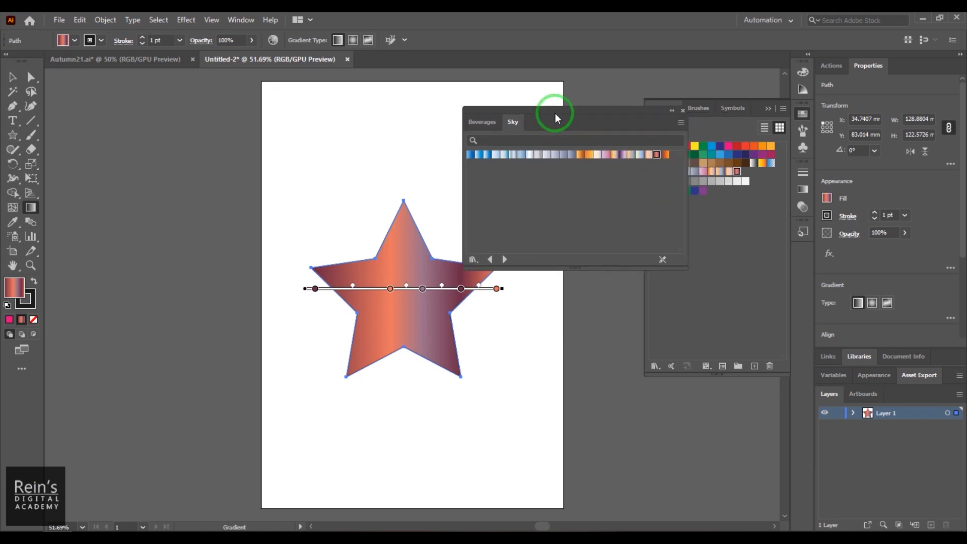
left_click(683, 111)
- Open the Foliage gradient swatch library, try its olive green, gold and teal gradients on the star, end on dark teal, and close it
left_click(783, 108)
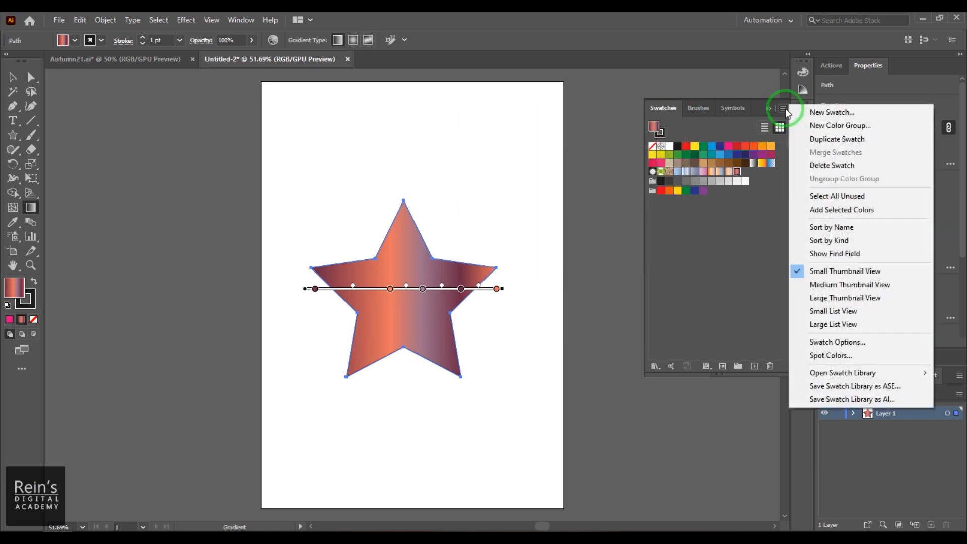
mouse_move(841, 372)
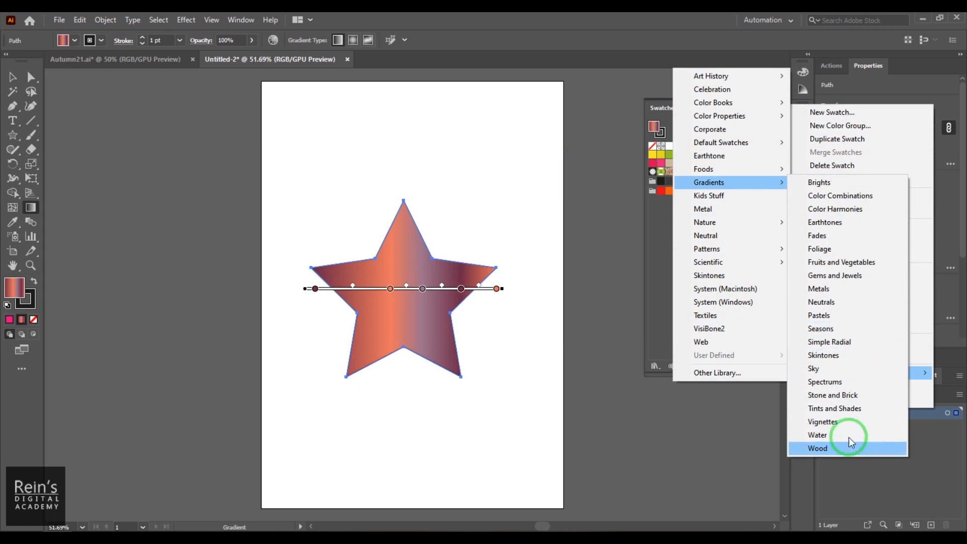
left_click(839, 249)
left_click(495, 154)
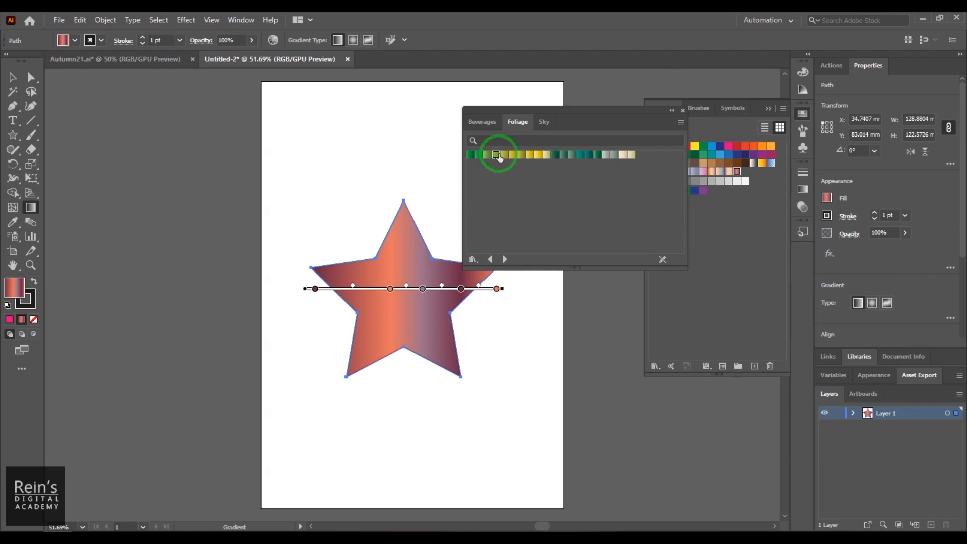
left_click(534, 157)
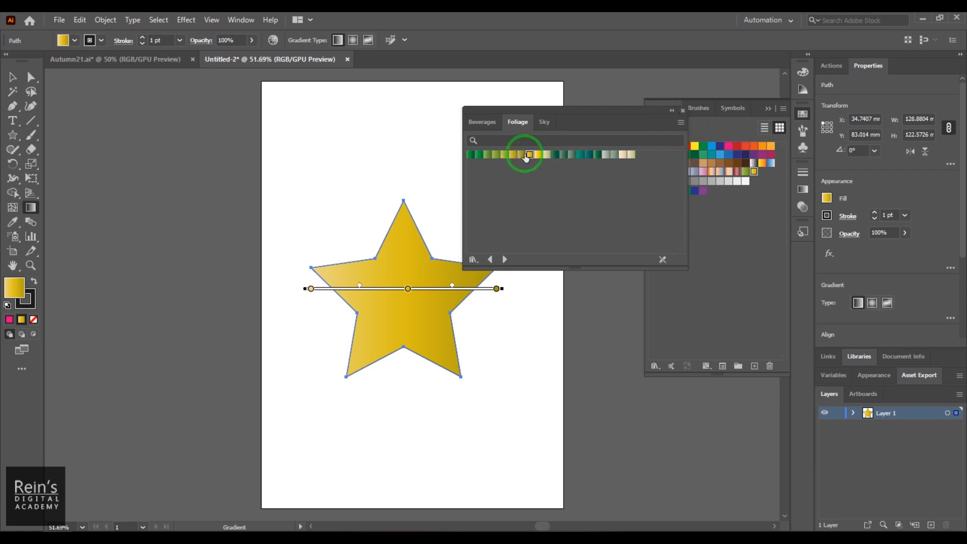
left_click(581, 155)
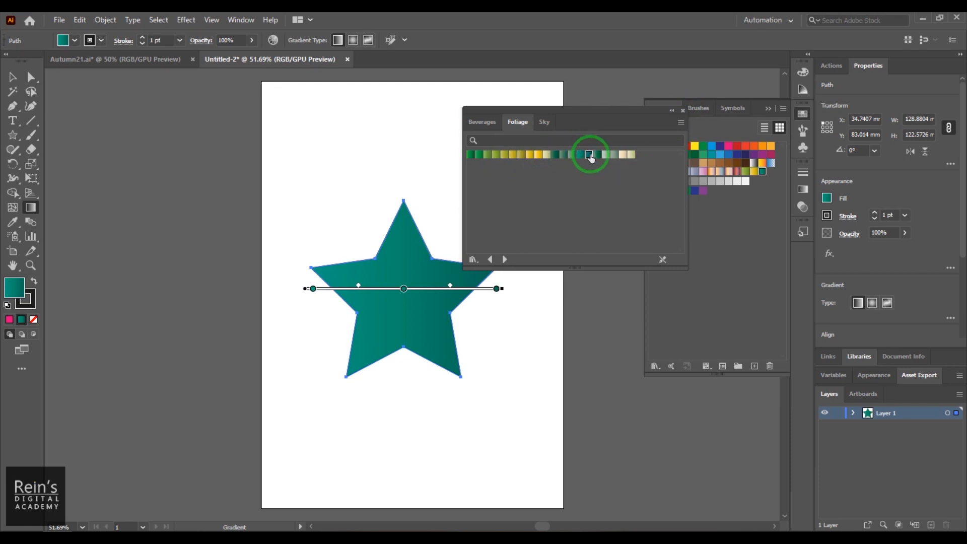
left_click(589, 154)
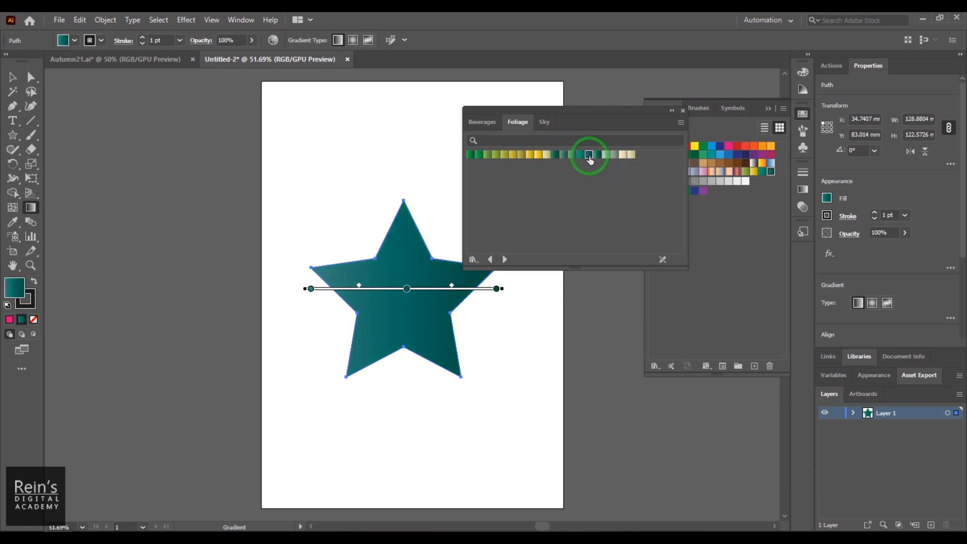
left_click(683, 111)
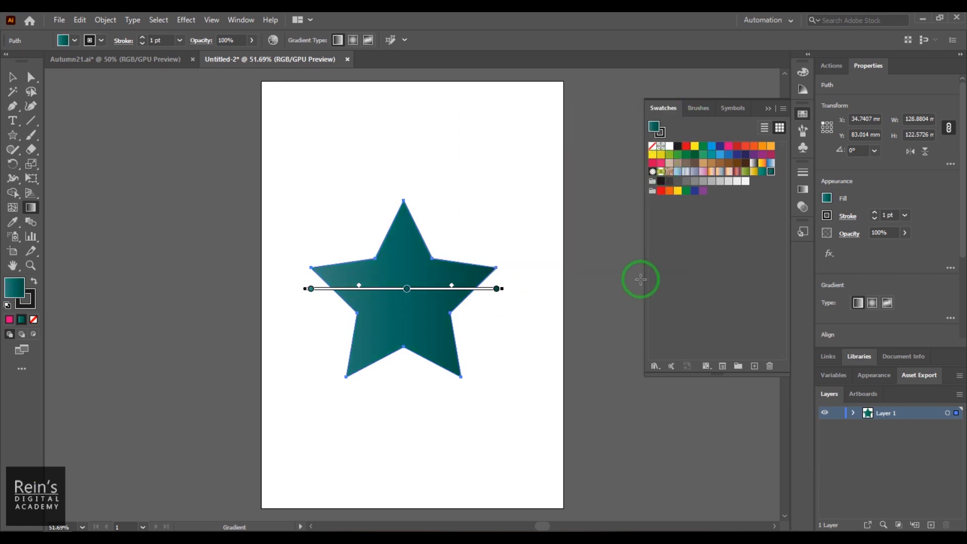
- Open the Color Harmonies gradient swatch library
left_click(803, 114)
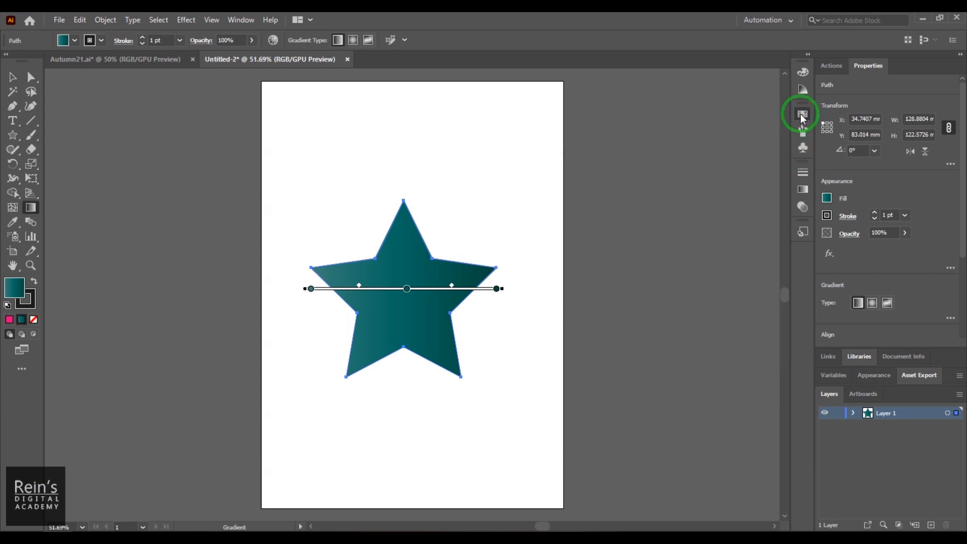
left_click(803, 189)
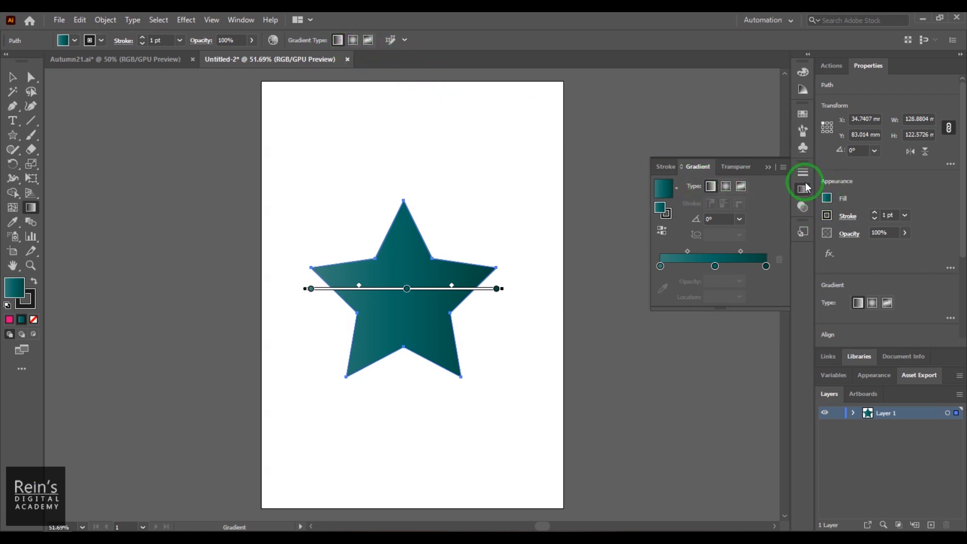
left_click(802, 116)
left_click(782, 109)
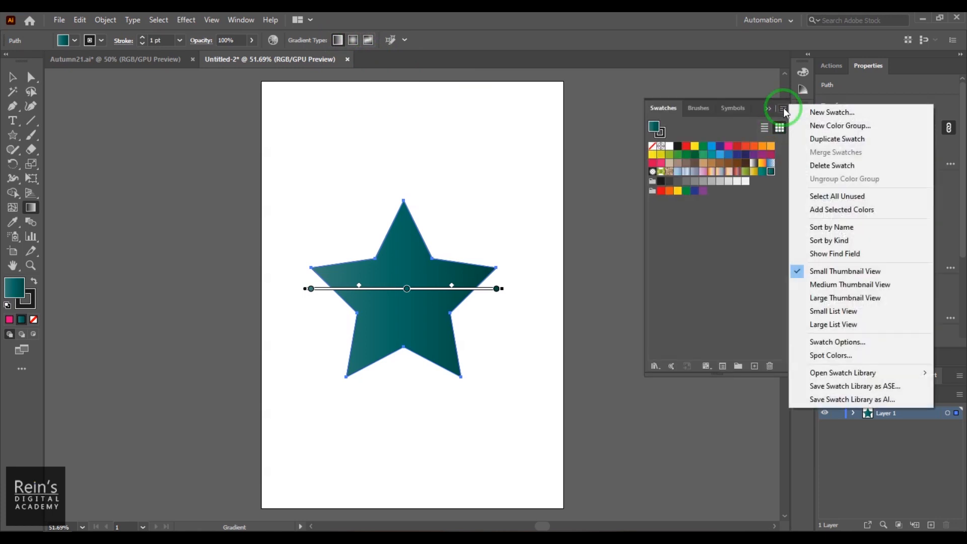
mouse_move(902, 372)
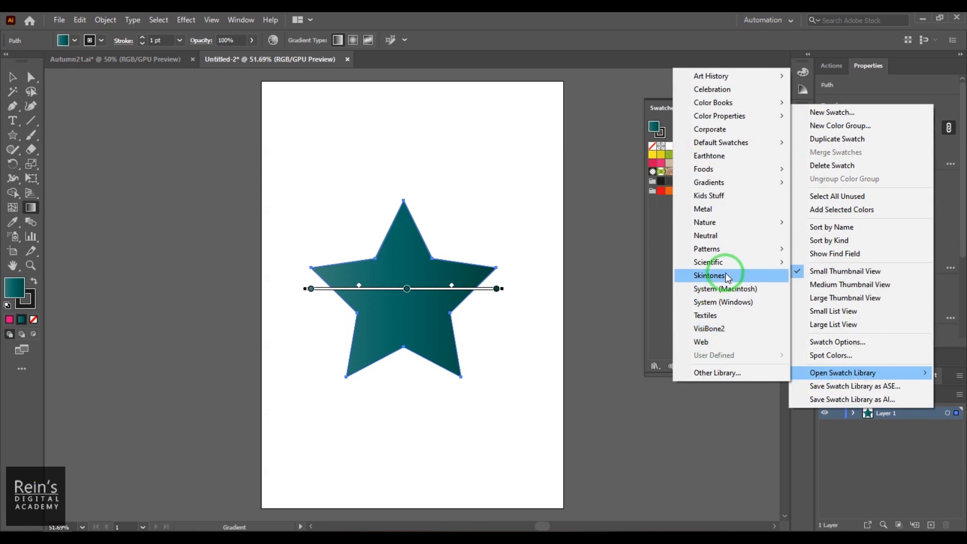
mouse_move(745, 182)
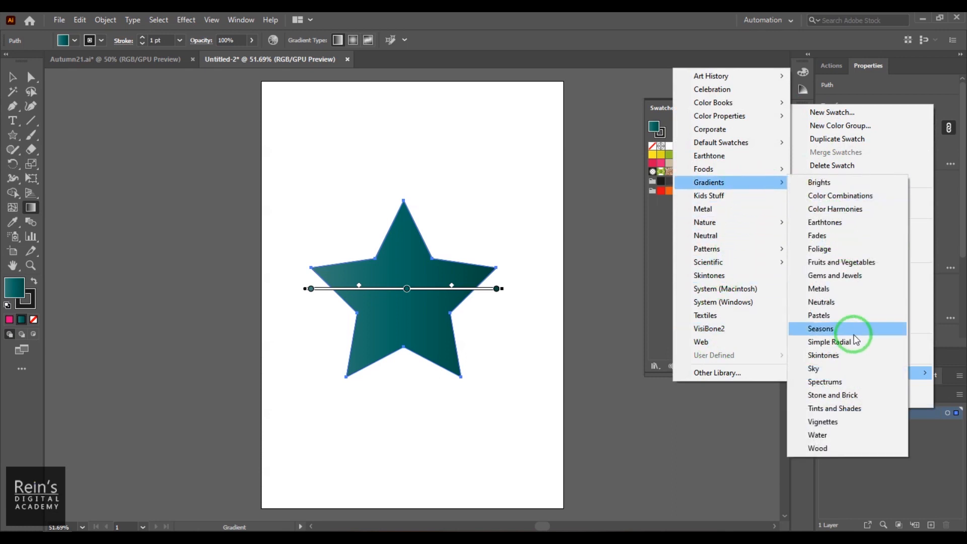
left_click(862, 212)
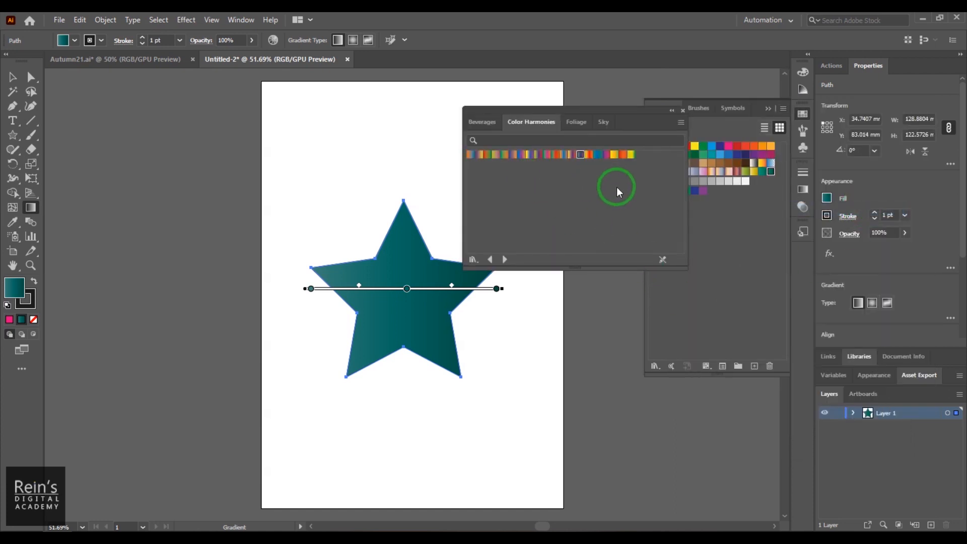
- Try the orange-blue and yellow-blue-purple harmonies on the star, finish with yellow-purple-orange, and close the library
left_click(476, 157)
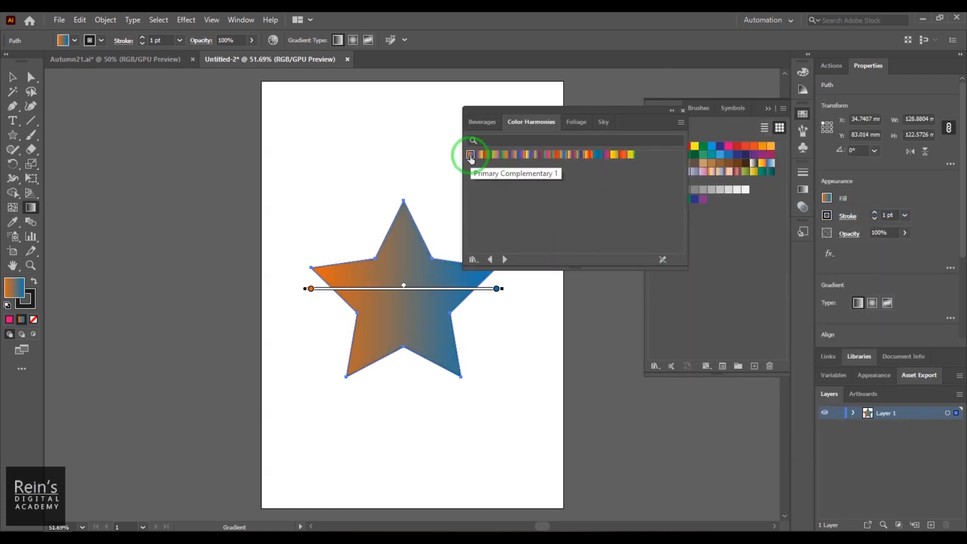
left_click(527, 156)
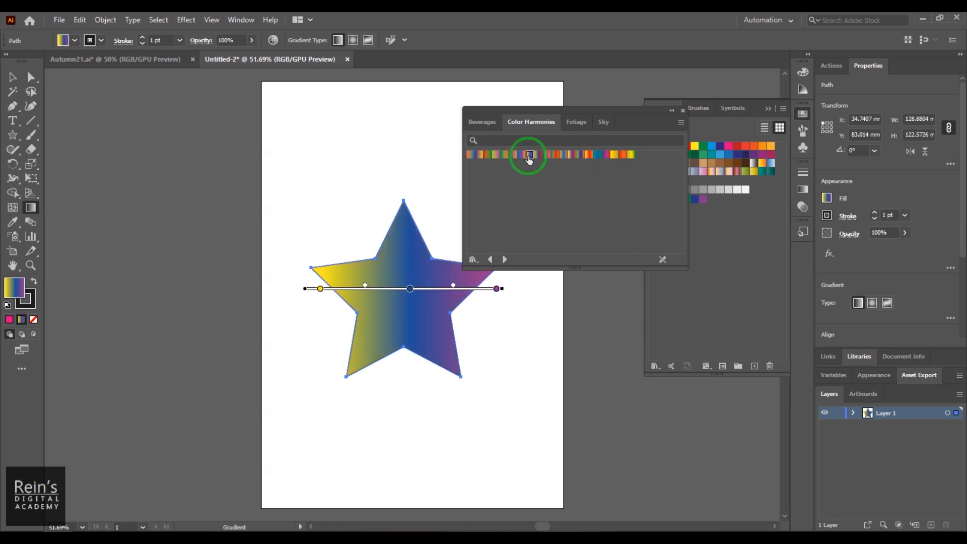
left_click(572, 154)
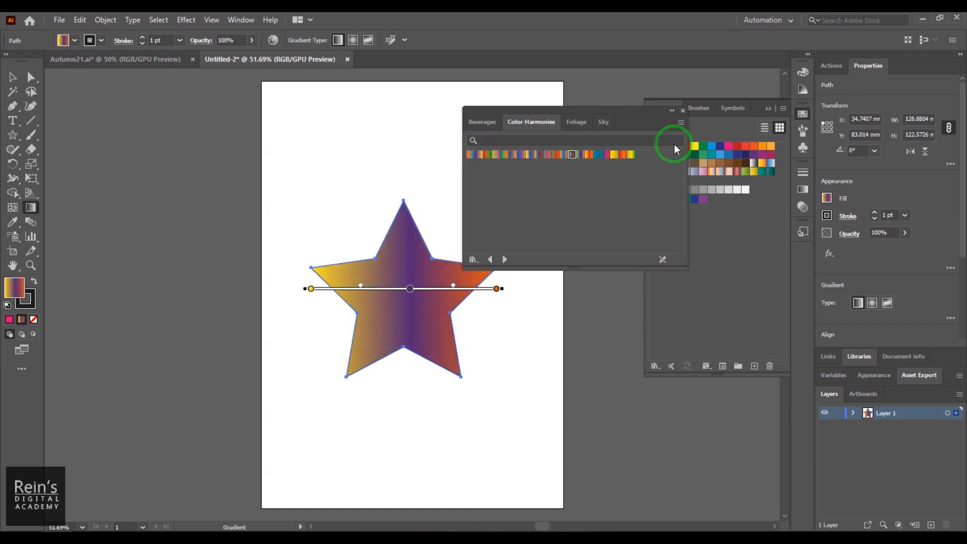
left_click(682, 111)
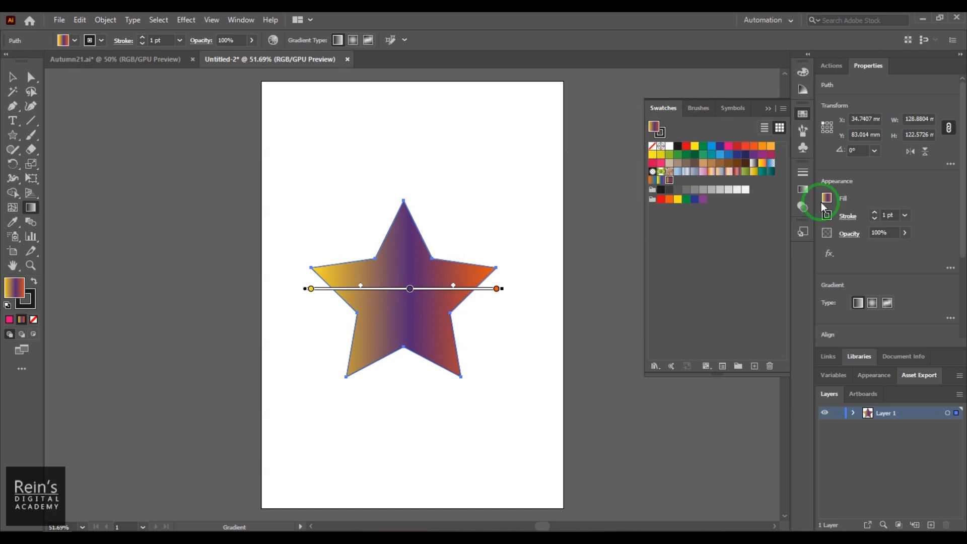
- Show the gradient settings and slide the star's gradient to the right so yellow fills its left half
left_click(803, 190)
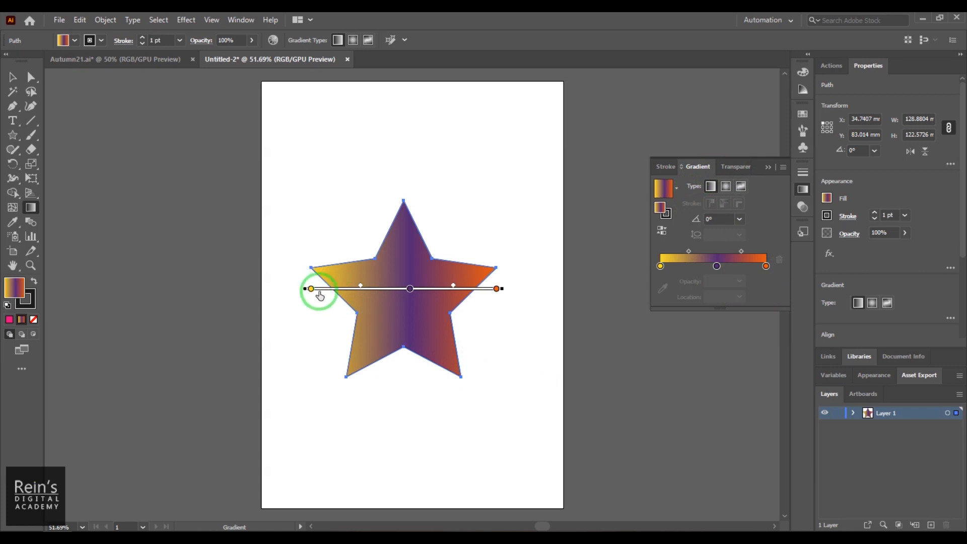
left_click_drag(474, 289, 469, 346)
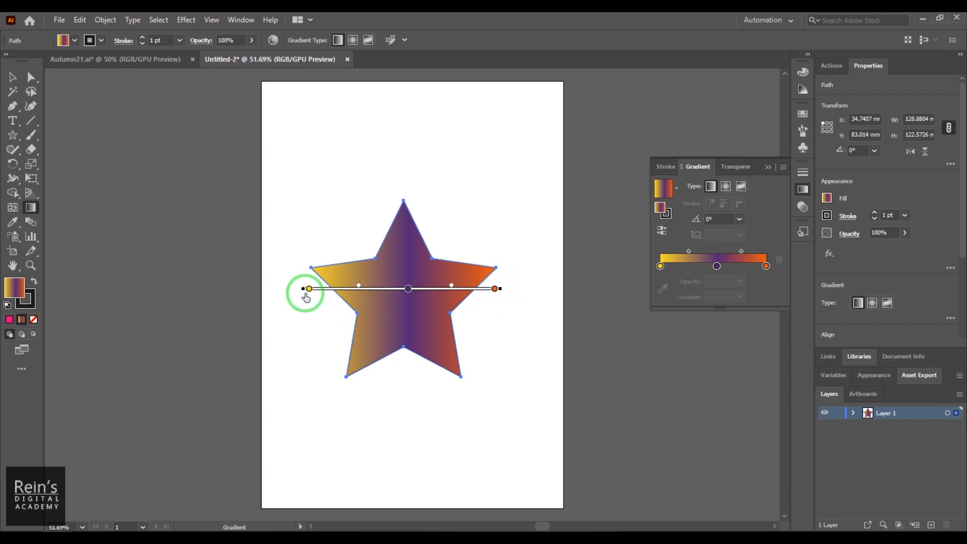
mouse_move(303, 290)
left_mouse_down()
mouse_move(334, 322)
mouse_move(377, 309)
mouse_move(338, 319)
mouse_move(386, 337)
mouse_move(387, 288)
left_mouse_up()
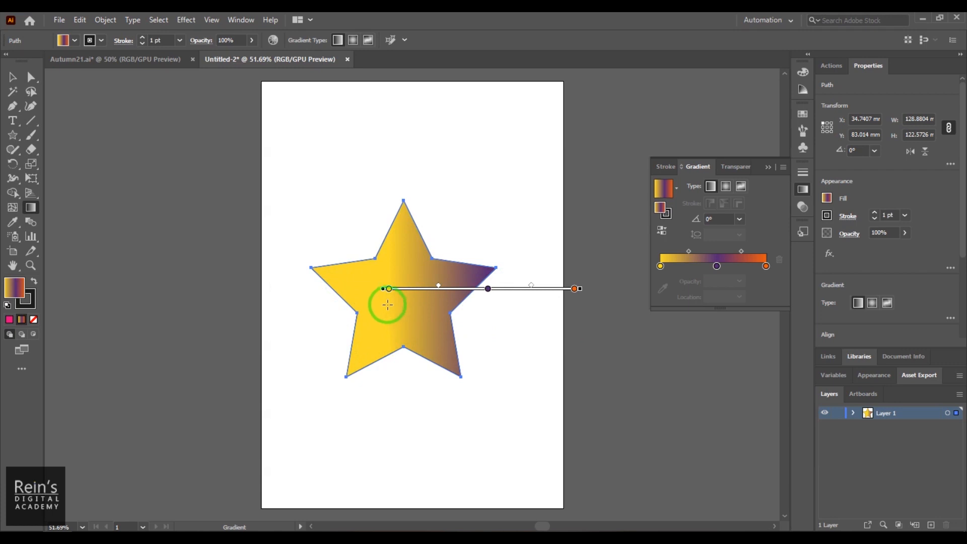
left_click_drag(382, 289, 392, 366)
- Remove the gradient's yellow color stop and slide the purple-orange gradient back so it starts beyond the star's left tip
mouse_move(394, 289)
left_mouse_down()
mouse_move(369, 268)
mouse_move(338, 289)
left_mouse_up()
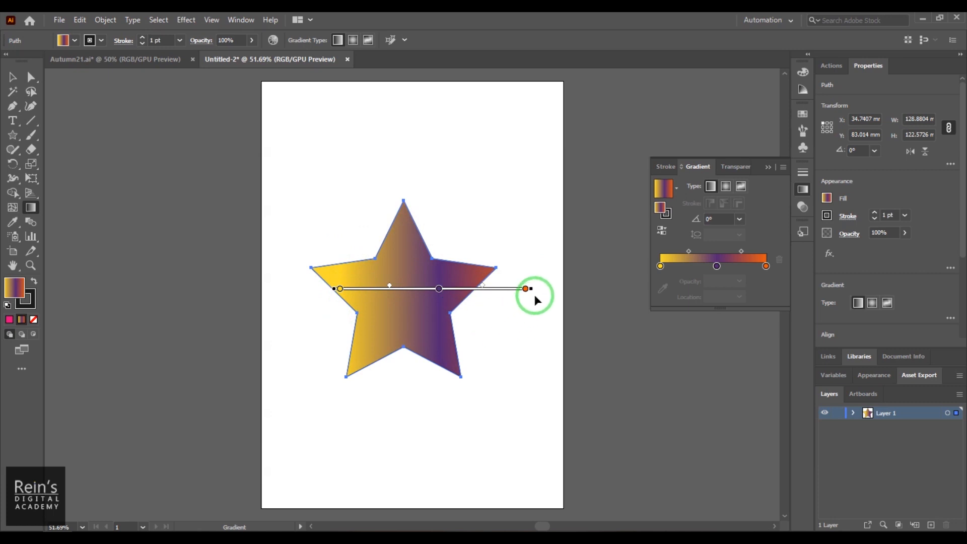
mouse_move(332, 291)
left_mouse_down()
mouse_move(324, 210)
mouse_move(318, 290)
mouse_move(442, 292)
mouse_move(369, 294)
mouse_move(367, 250)
mouse_move(356, 274)
mouse_move(368, 289)
mouse_move(288, 289)
mouse_move(449, 289)
mouse_move(345, 287)
left_mouse_up()
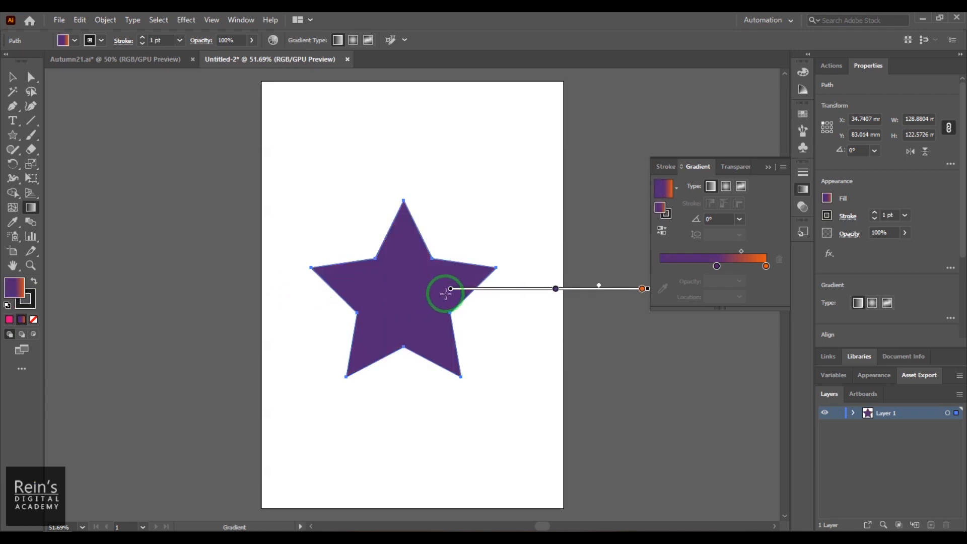
mouse_move(447, 288)
left_mouse_down()
mouse_move(379, 297)
mouse_move(290, 282)
mouse_move(264, 289)
mouse_move(277, 282)
mouse_move(290, 358)
mouse_move(290, 289)
left_mouse_up()
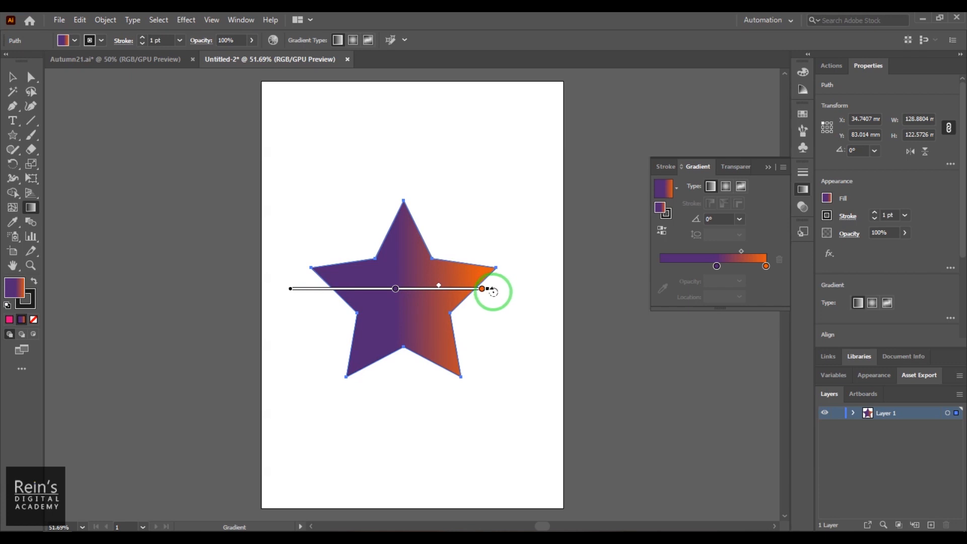
- Rotate the gradient to about -79° and move its start above the star's upper tip
mouse_move(493, 292)
left_mouse_down()
mouse_move(484, 362)
mouse_move(453, 420)
left_mouse_up()
mouse_move(327, 245)
left_mouse_down()
mouse_move(324, 300)
mouse_move(352, 263)
mouse_move(369, 323)
mouse_move(401, 367)
mouse_move(437, 337)
mouse_move(378, 215)
mouse_move(388, 306)
mouse_move(297, 219)
left_mouse_up()
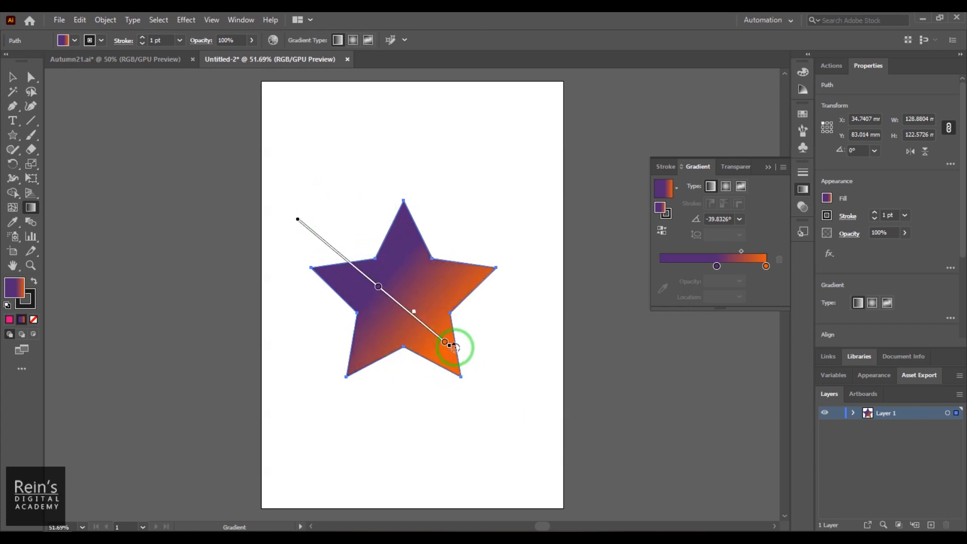
mouse_move(449, 346)
left_mouse_down()
mouse_move(432, 395)
mouse_move(458, 370)
mouse_move(446, 355)
mouse_move(370, 410)
mouse_move(428, 383)
mouse_move(434, 427)
mouse_move(411, 370)
mouse_move(432, 426)
mouse_move(422, 364)
mouse_move(428, 393)
mouse_move(425, 377)
left_mouse_up()
left_click_drag(387, 186, 384, 162)
- Move the purple color stop to about 41.7%, adjust the purple-orange midpoint, and shift the gradient slightly downward
left_click_drag(403, 265, 398, 243)
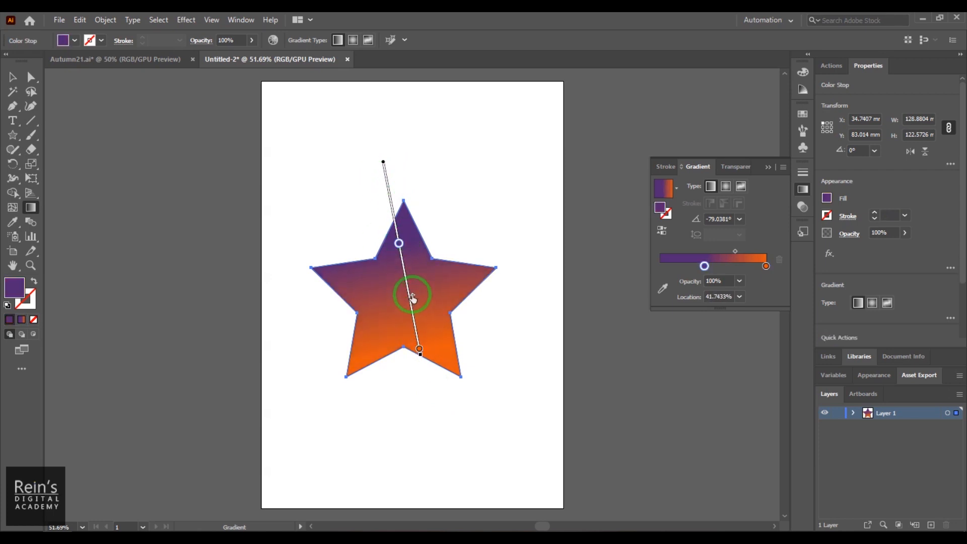
mouse_move(413, 298)
left_mouse_down()
mouse_move(408, 273)
mouse_move(416, 333)
mouse_move(400, 269)
mouse_move(414, 334)
mouse_move(401, 278)
mouse_move(407, 301)
left_mouse_up()
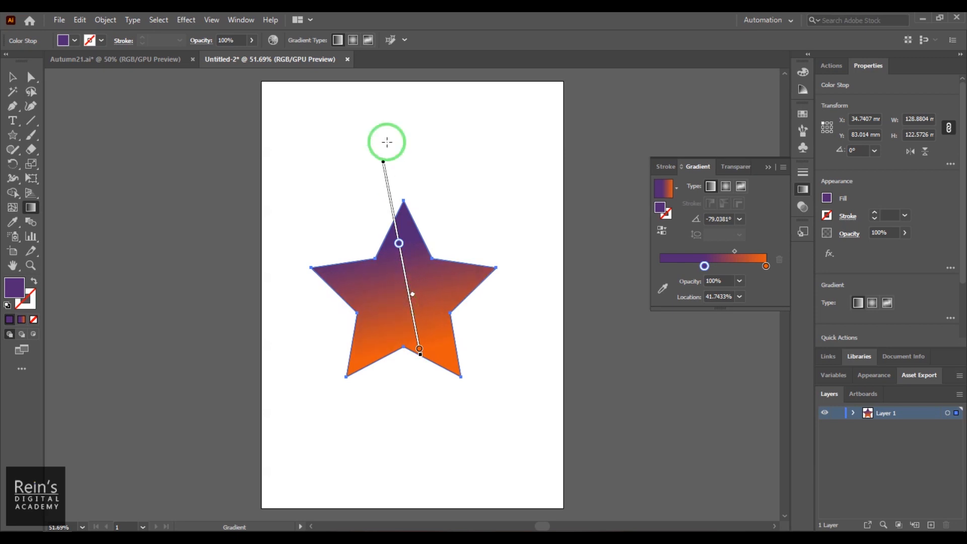
mouse_move(382, 162)
left_mouse_down()
mouse_move(379, 192)
mouse_move(367, 166)
mouse_move(385, 170)
left_mouse_up()
- Place purple color stops at 0% and about 50.7% on the gradient, and select the 0% stop
left_click(704, 266)
left_click_drag(707, 267, 659, 267)
left_click_drag(718, 266, 714, 266)
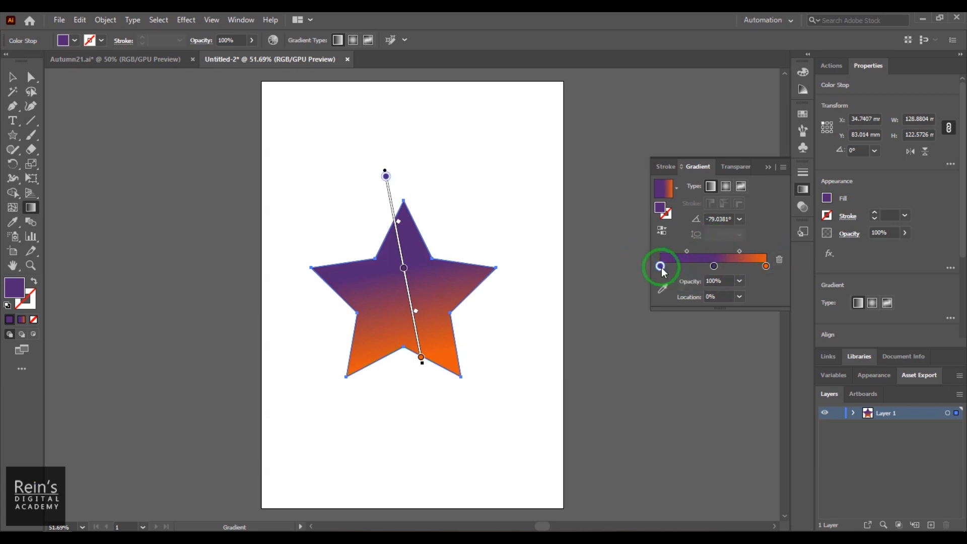
left_click(713, 266)
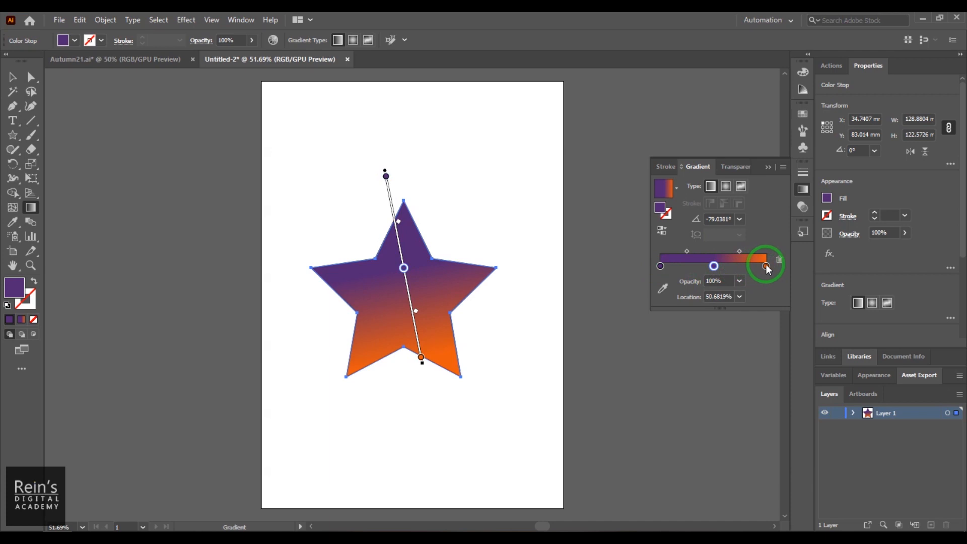
left_click(766, 266)
left_click(660, 267)
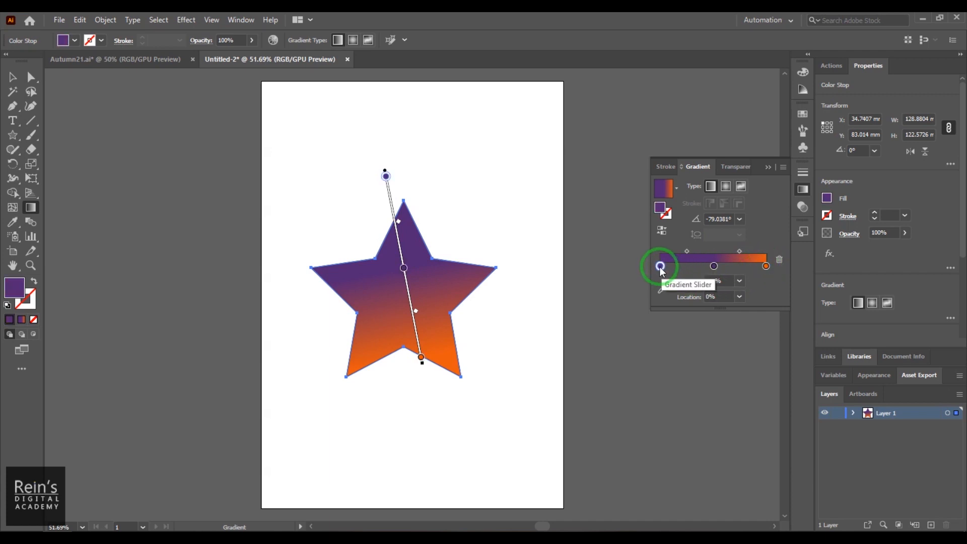
- Mix red FF0000, yellow FFFF00 and orange FF8000 for the 0% color stop by adjusting its RGB values
double_click(660, 266)
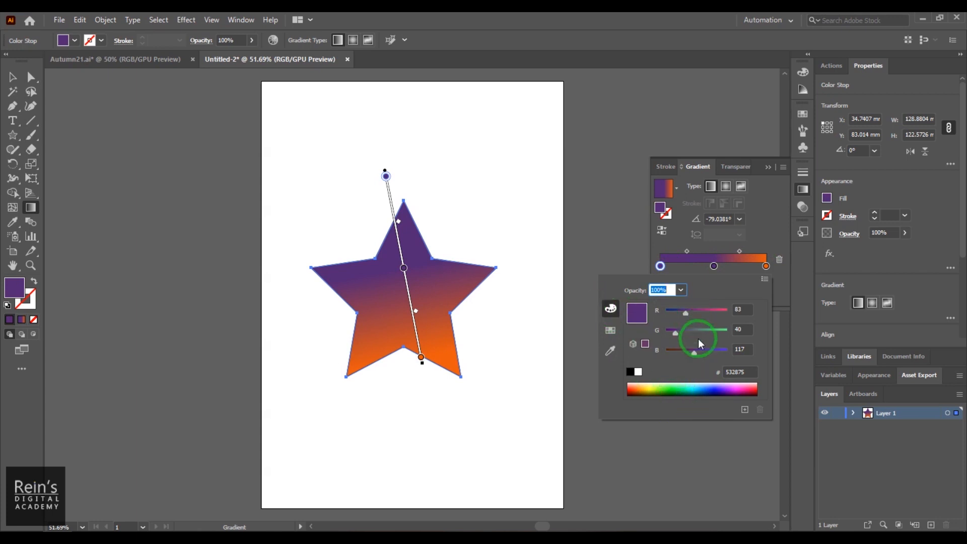
left_click_drag(685, 314, 733, 316)
left_click_drag(669, 336, 643, 356)
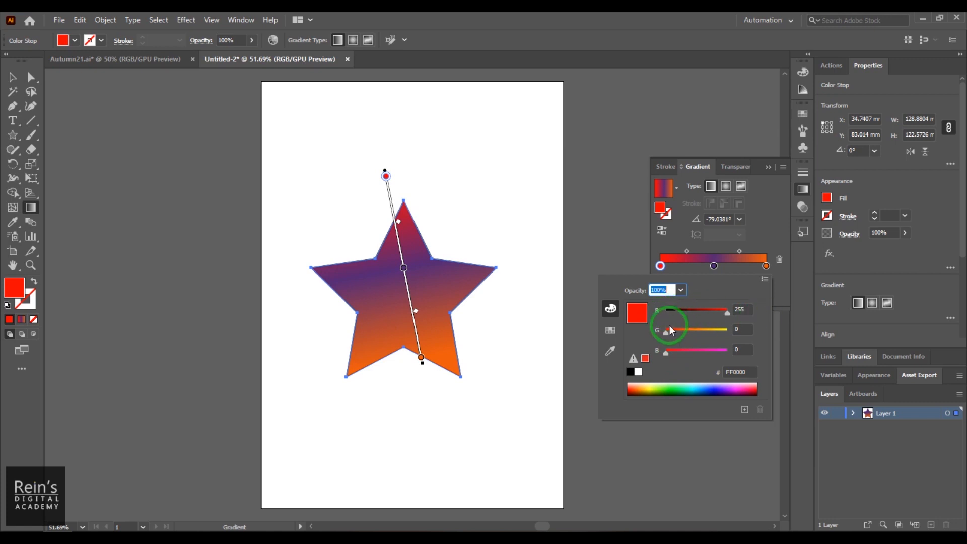
left_click_drag(669, 331, 734, 341)
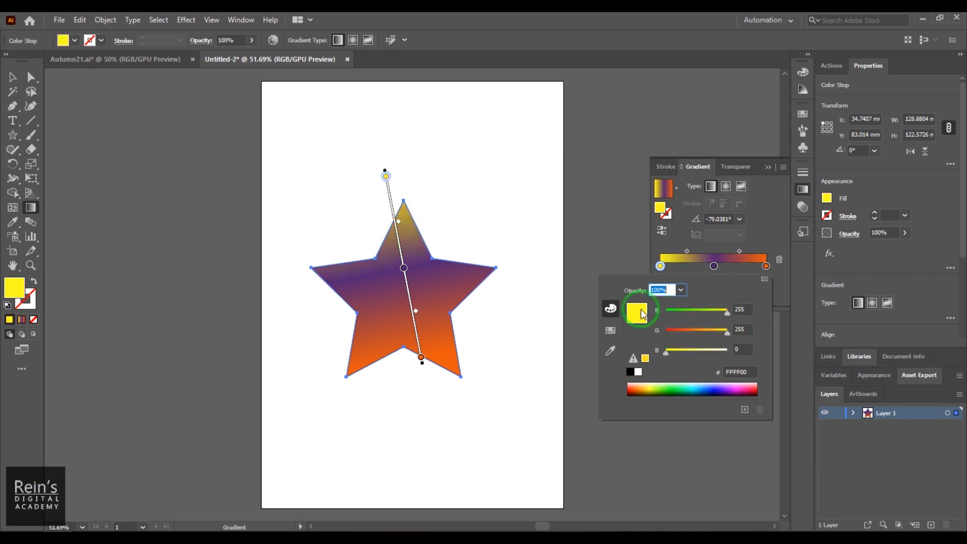
left_click_drag(726, 334, 694, 337)
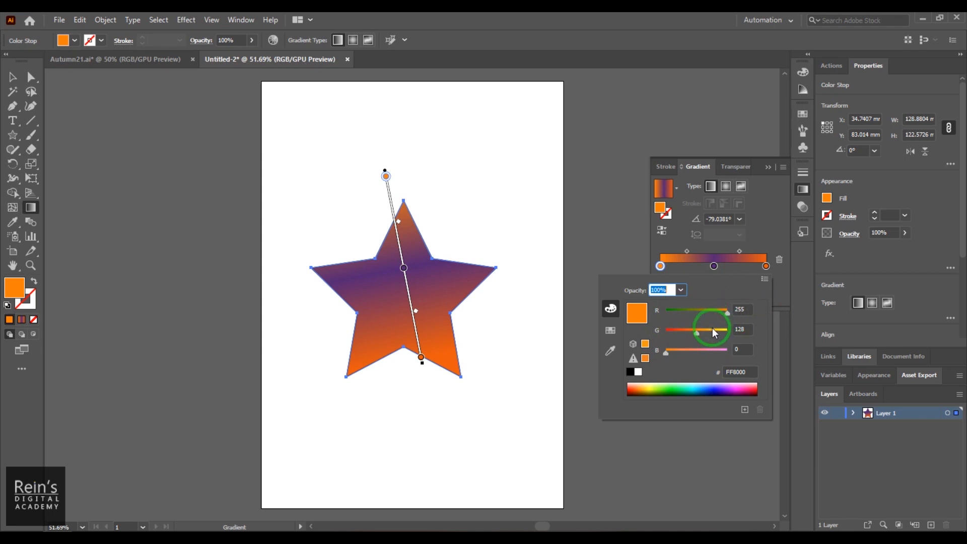
- Sample colors from the RGB spectrum for the 0% color stop, ending on light pink F894FF
left_click(680, 388)
left_click_drag(684, 384, 742, 384)
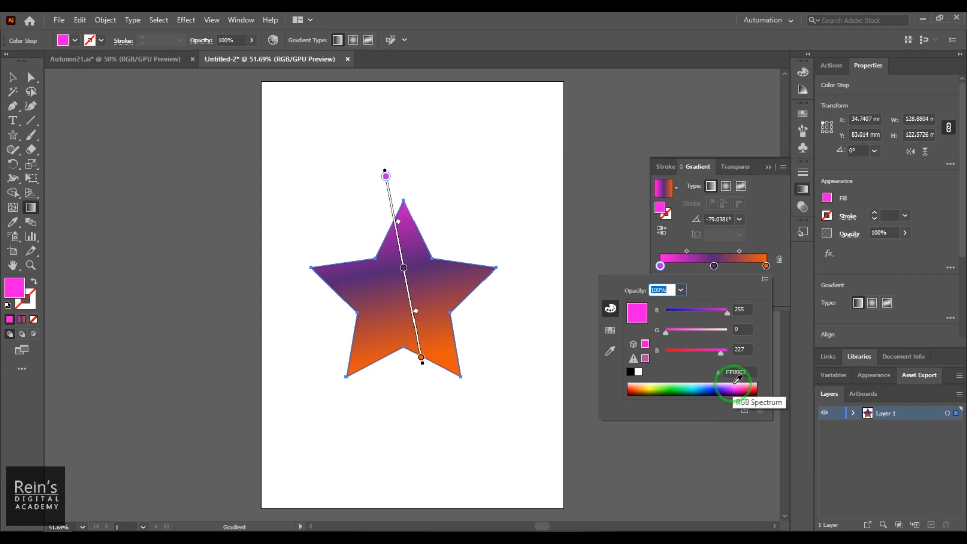
left_click(734, 384)
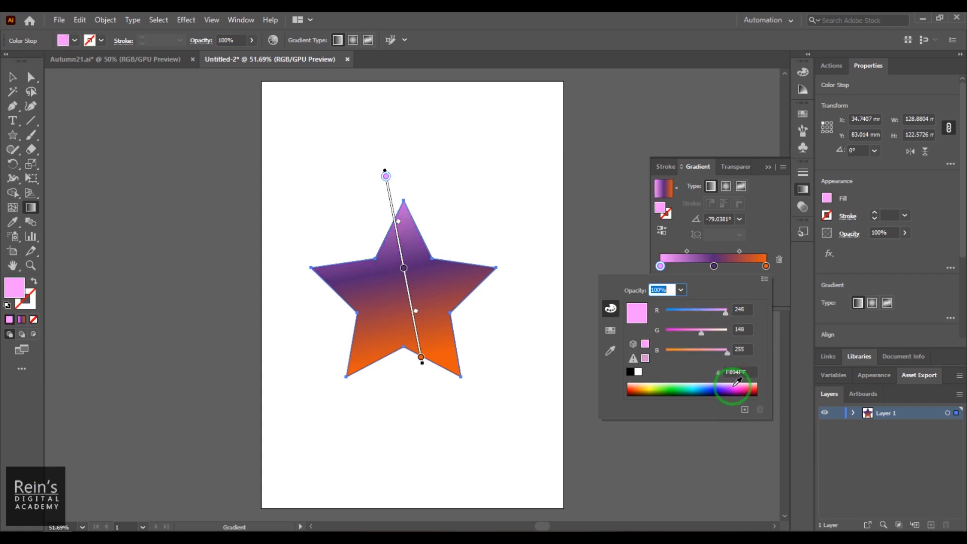
- Sample several colors from the RGB spectrum for the 0% color stop, ending on pinkish red E9005B
left_click(736, 390)
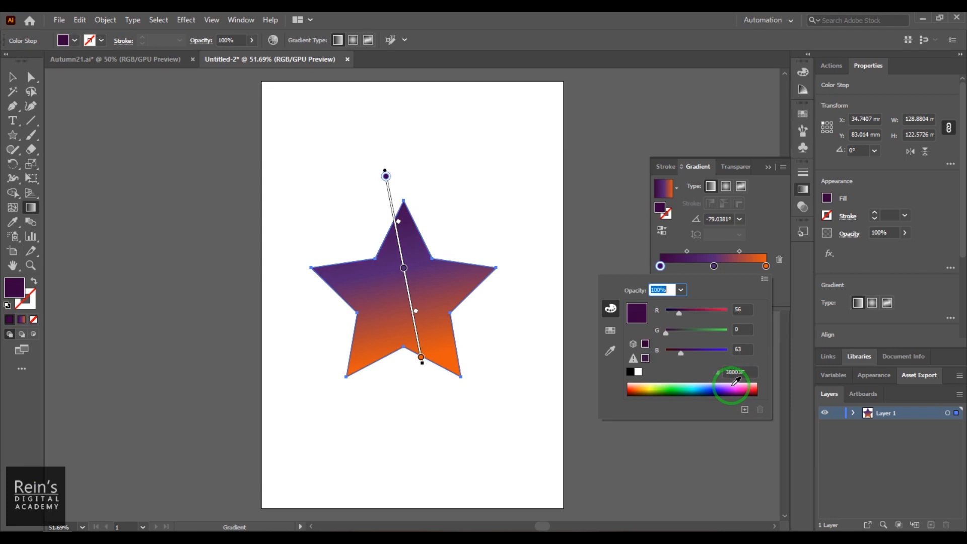
left_click(735, 383)
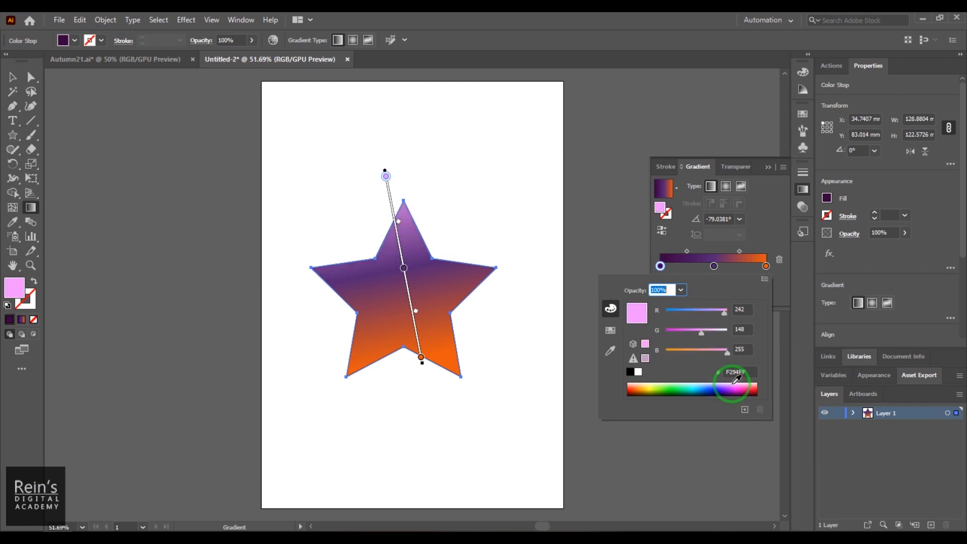
left_click(631, 387)
left_click_drag(633, 386, 737, 386)
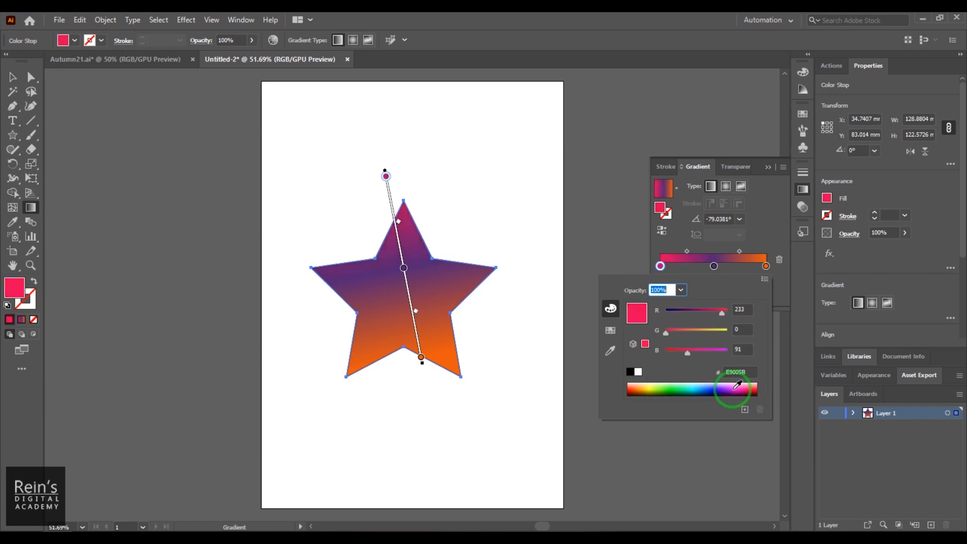
- Set the pinkish red stop's opacity to 0%, then move it inward and the purple stop to about 70%
left_click(680, 289)
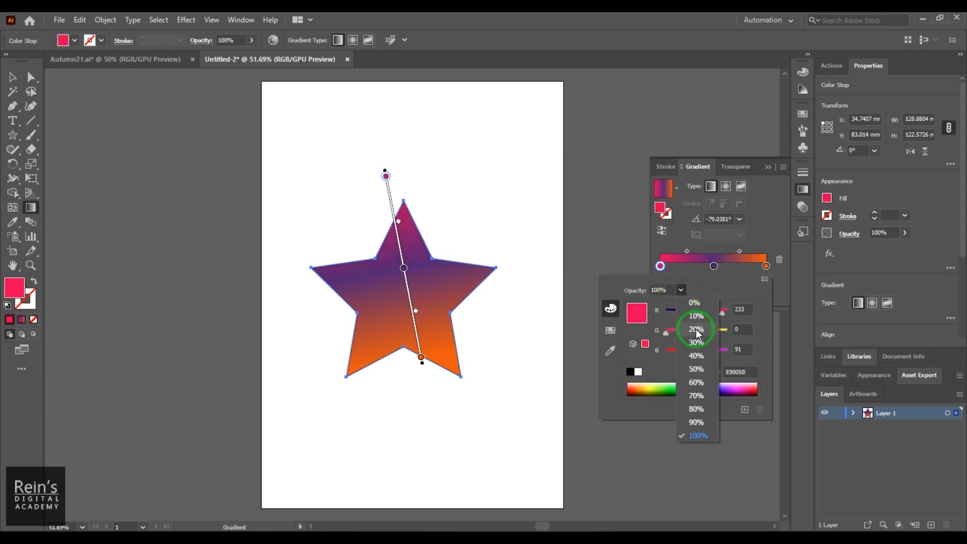
left_click(694, 305)
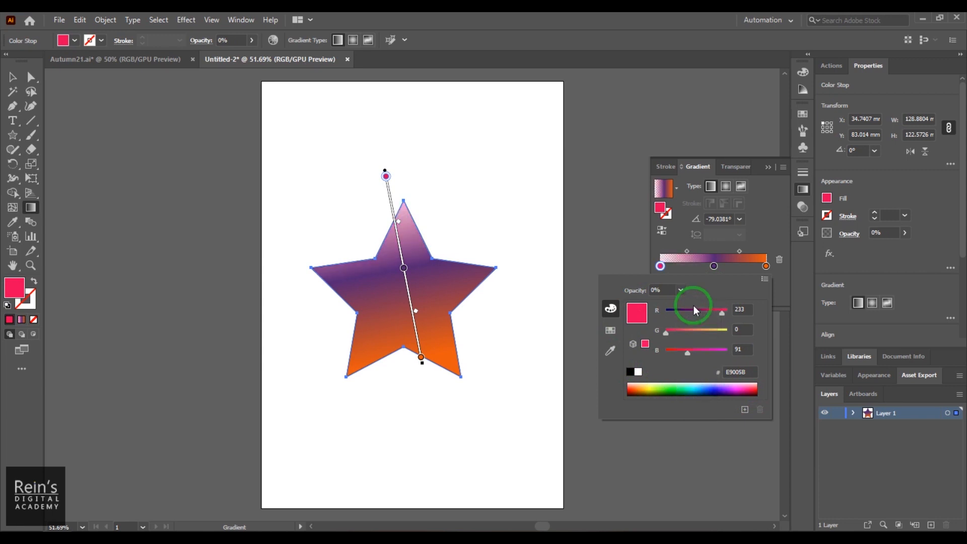
left_click(386, 177)
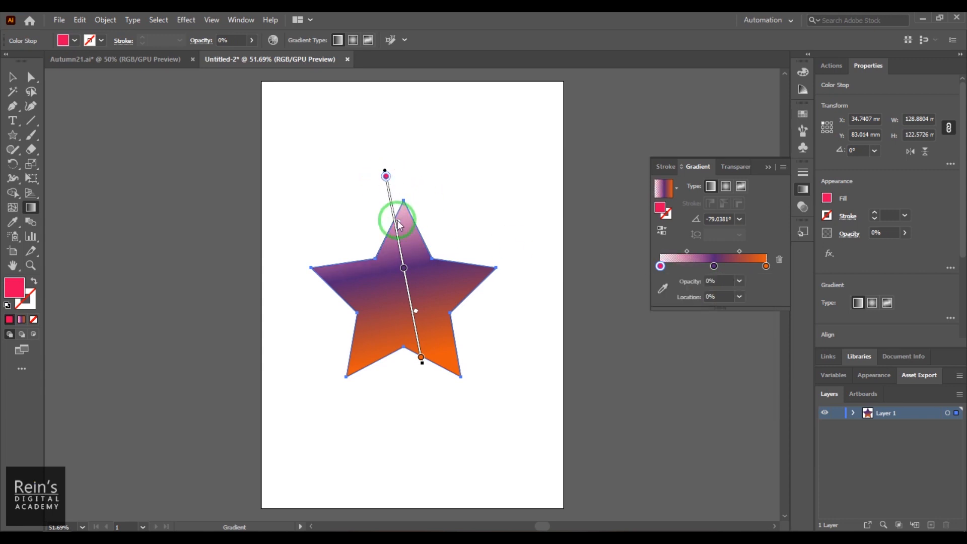
left_click_drag(386, 177, 397, 234)
left_click(405, 272)
left_click_drag(409, 291, 410, 304)
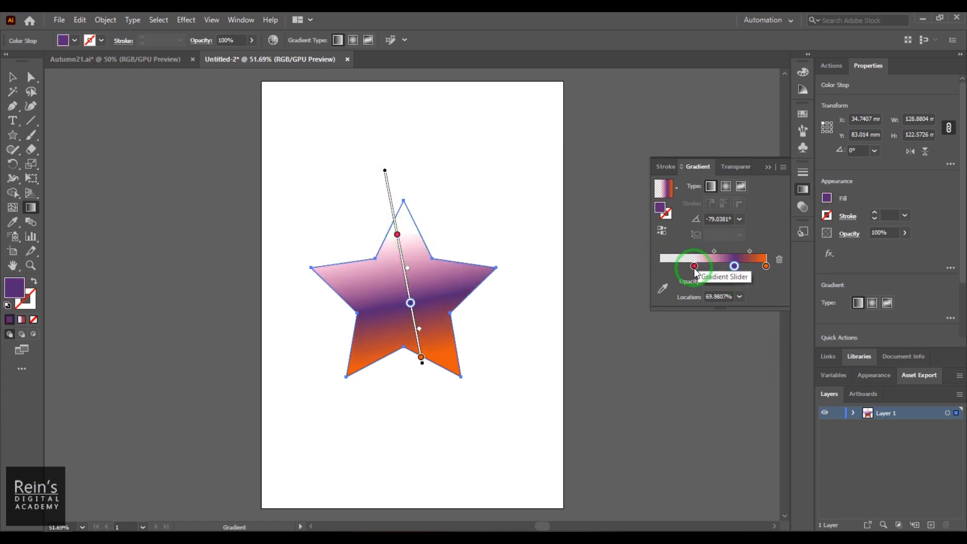
- Move the pinkish red color stop back to 0% and set its opacity to 100%
left_click_drag(695, 270, 661, 270)
left_click(718, 295)
left_click(740, 282)
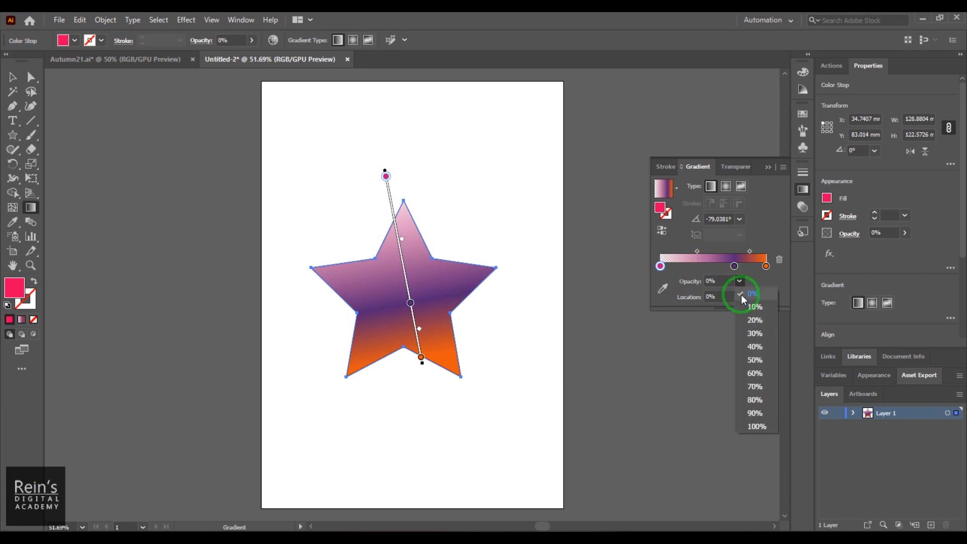
left_click(757, 426)
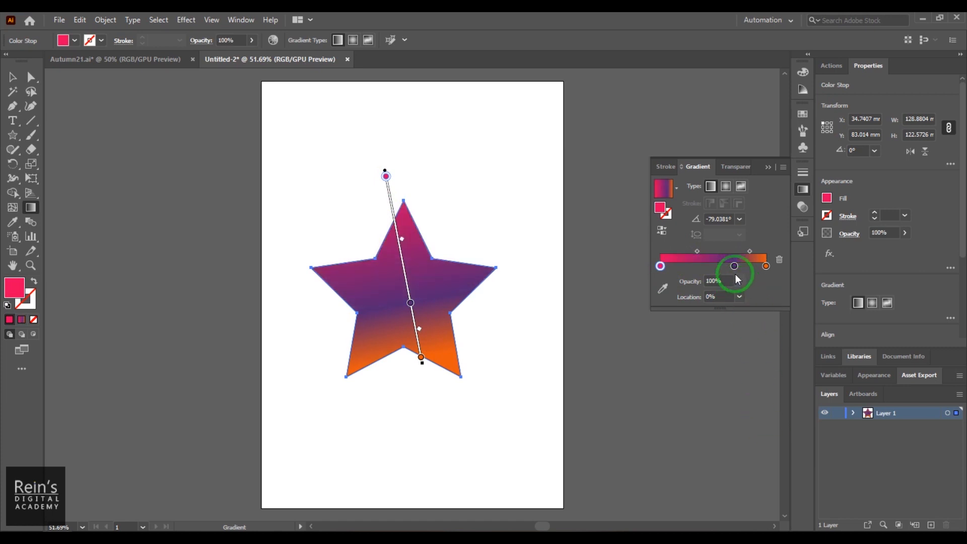
- Move the purple color stop to about 54.9% and set the gradient angle to 0°
mouse_move(734, 266)
left_mouse_down()
mouse_move(700, 267)
mouse_move(718, 269)
left_mouse_up()
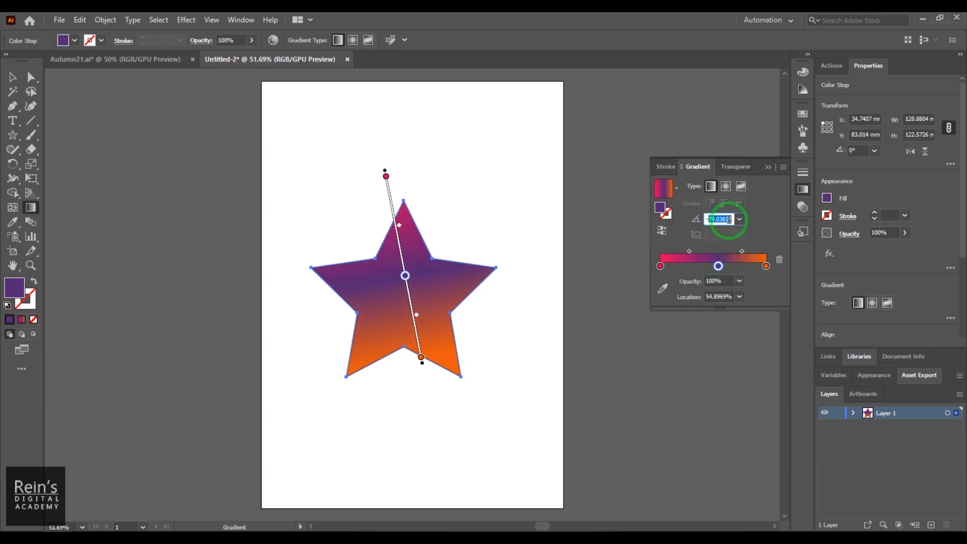
type("0")
key("Return")
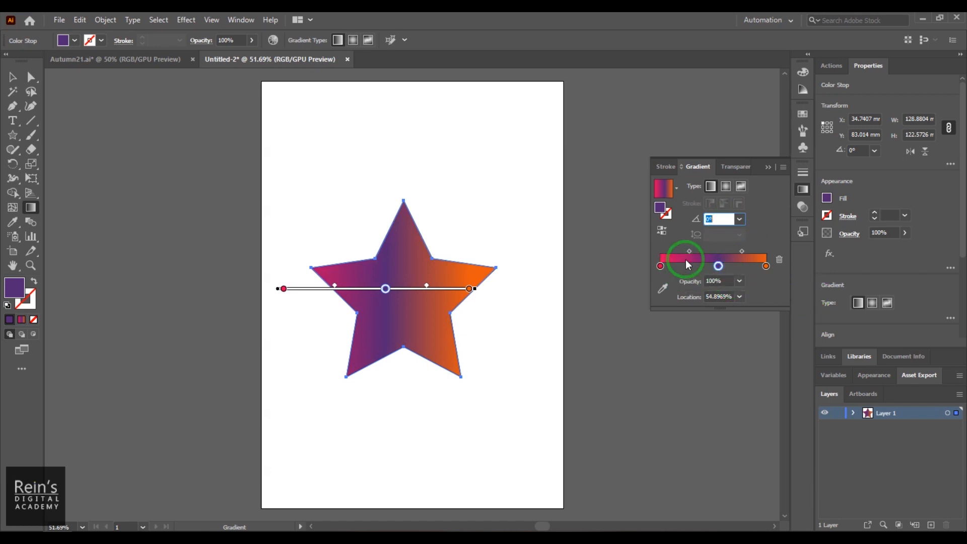
- Reverse the gradient's color order several times
left_click(662, 232)
left_click(661, 233)
left_click(660, 234)
left_click(660, 235)
- Move the pink and orange color stops inward and place the purple stop between them at about 44.8%
left_click_drag(284, 289, 358, 292)
left_click_drag(503, 291, 451, 290)
left_click(402, 289)
left_click_drag(718, 266, 709, 252)
- Reverse the linear gradient back and forth, ending with pink at its start and orange at its end
left_click(661, 233)
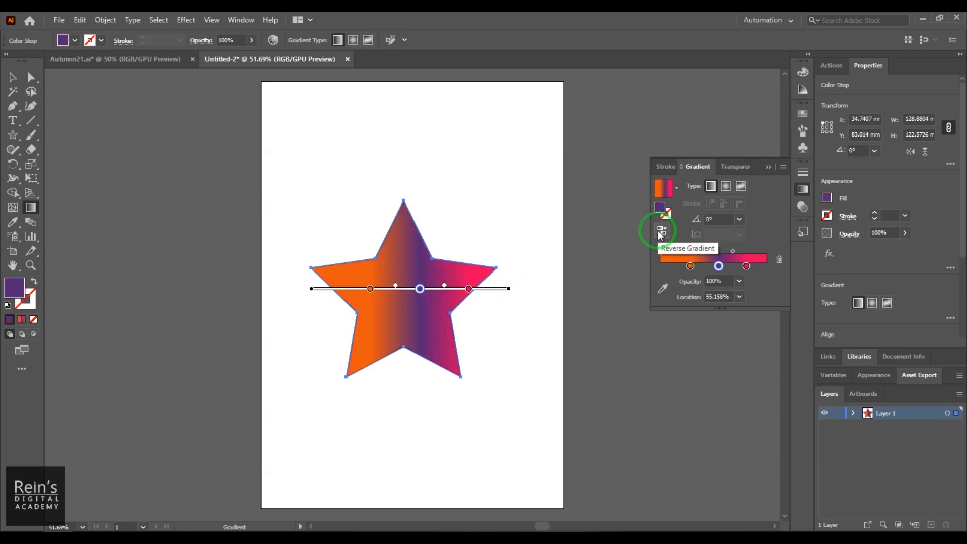
left_click(659, 232)
left_click(659, 232)
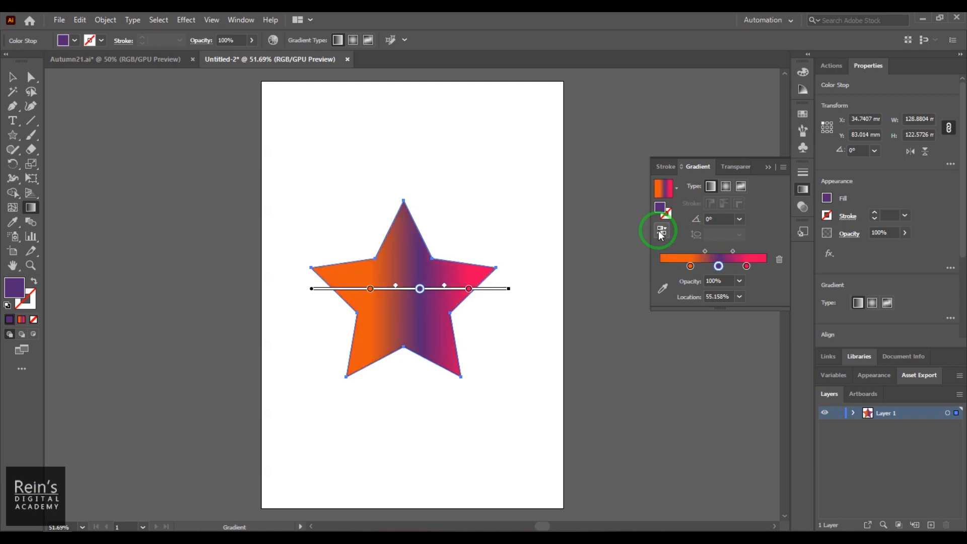
left_click(660, 232)
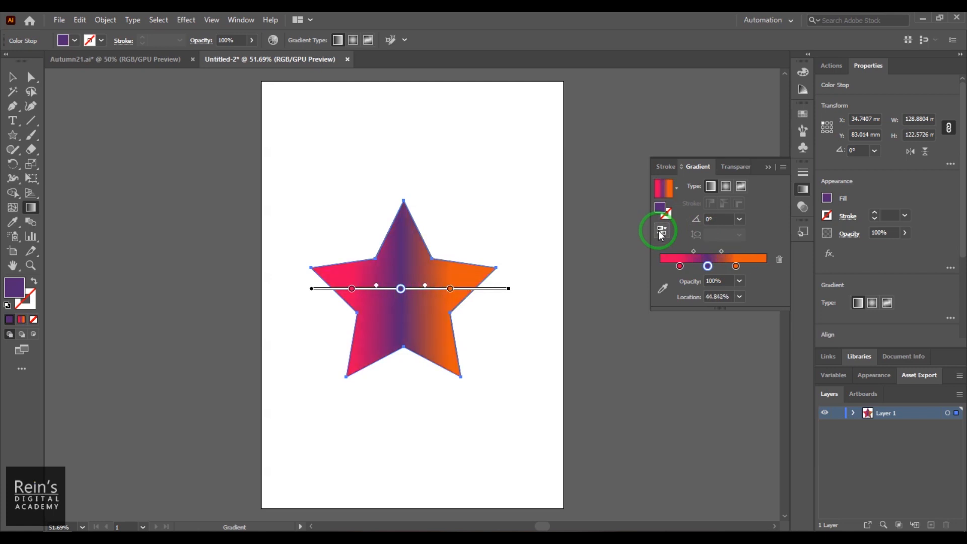
left_click(660, 233)
left_click(660, 232)
left_click(660, 232)
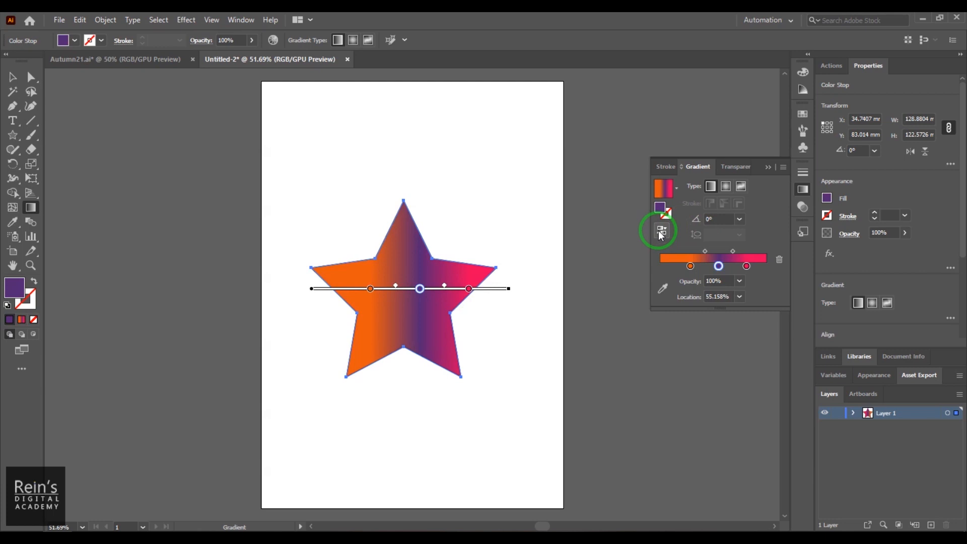
left_click(659, 231)
left_click(659, 231)
left_click(660, 231)
left_click(660, 231)
left_click(661, 233)
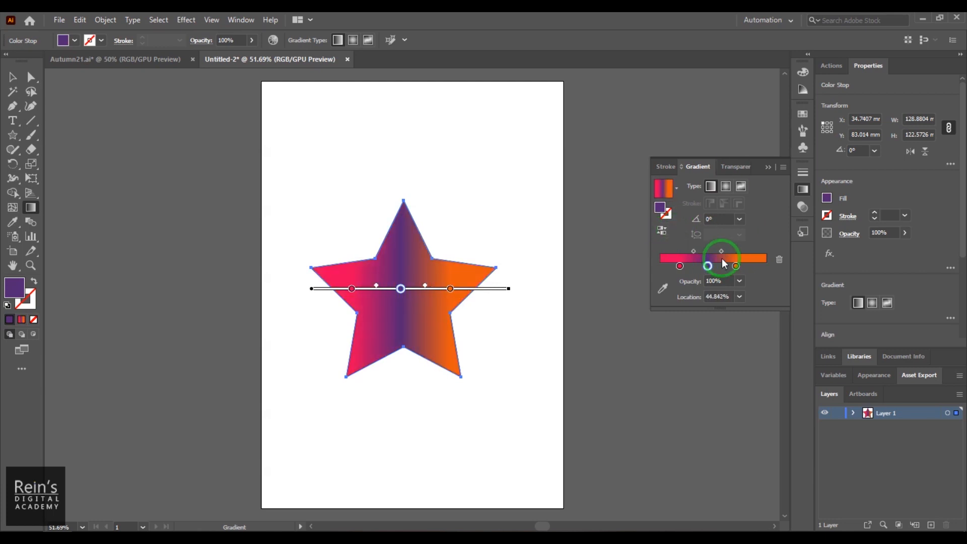
- Change the gradient type to radial and reorient its axis vertically, with the pink origin near the star's upper tip
left_click(726, 186)
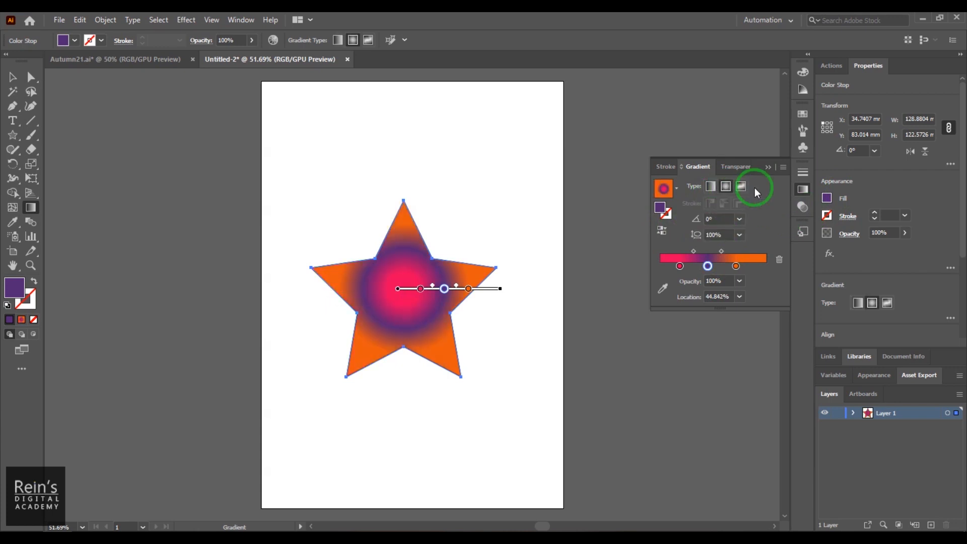
mouse_move(397, 289)
left_mouse_down()
mouse_move(407, 297)
mouse_move(422, 288)
mouse_move(400, 286)
mouse_move(425, 304)
mouse_move(415, 300)
left_mouse_up()
mouse_move(336, 220)
left_mouse_down()
mouse_move(308, 184)
mouse_move(366, 248)
mouse_move(319, 203)
mouse_move(307, 211)
mouse_move(298, 339)
mouse_move(328, 406)
mouse_move(278, 350)
mouse_move(302, 397)
mouse_move(263, 341)
mouse_move(286, 393)
left_mouse_up()
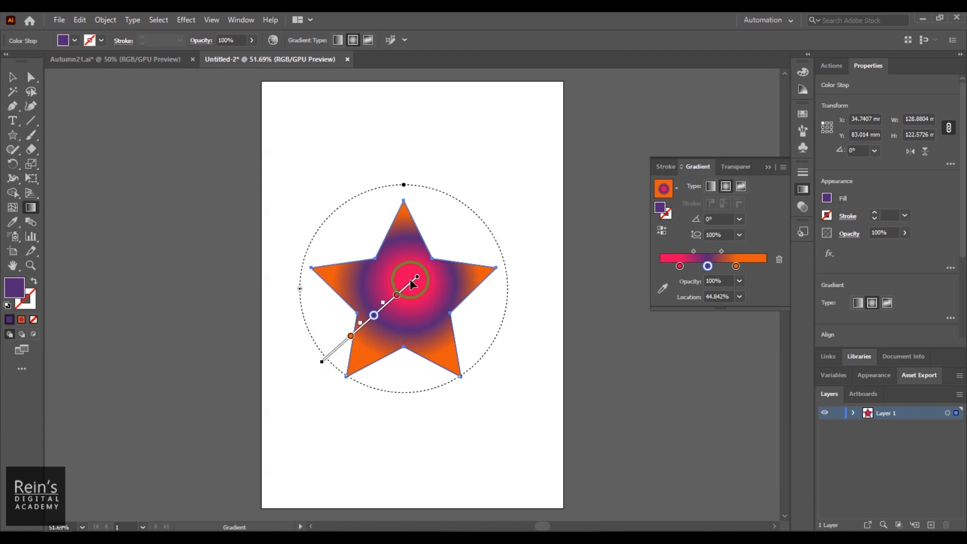
left_click_drag(416, 277, 456, 242)
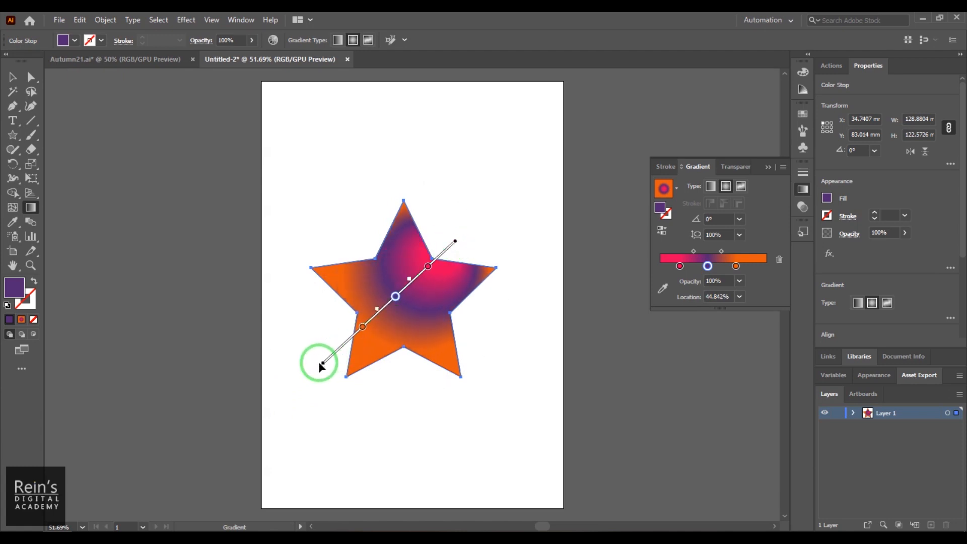
left_click_drag(404, 218, 402, 398)
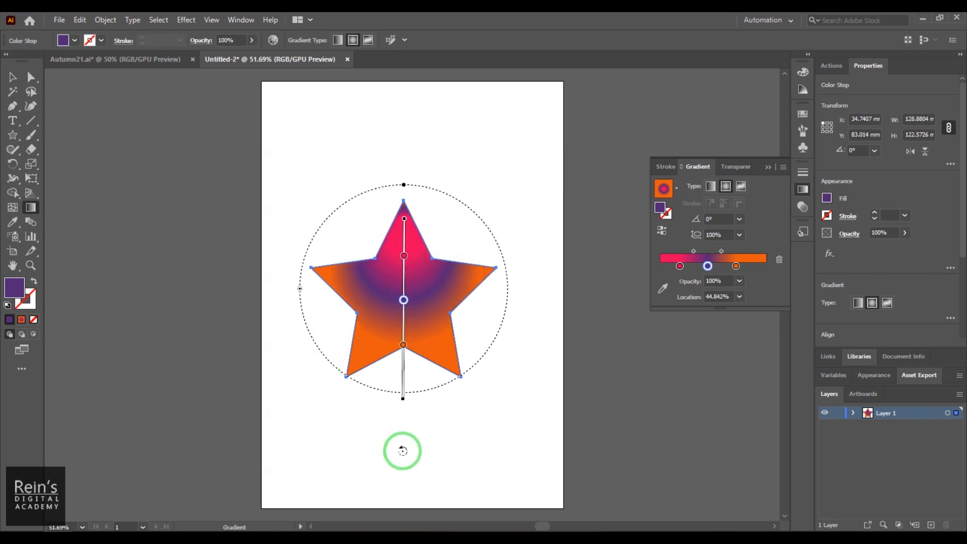
- Move the orange stop outward and the purple stop to about 53%, and enlarge the radial gradient
left_click(402, 346)
left_click_drag(402, 349, 411, 386)
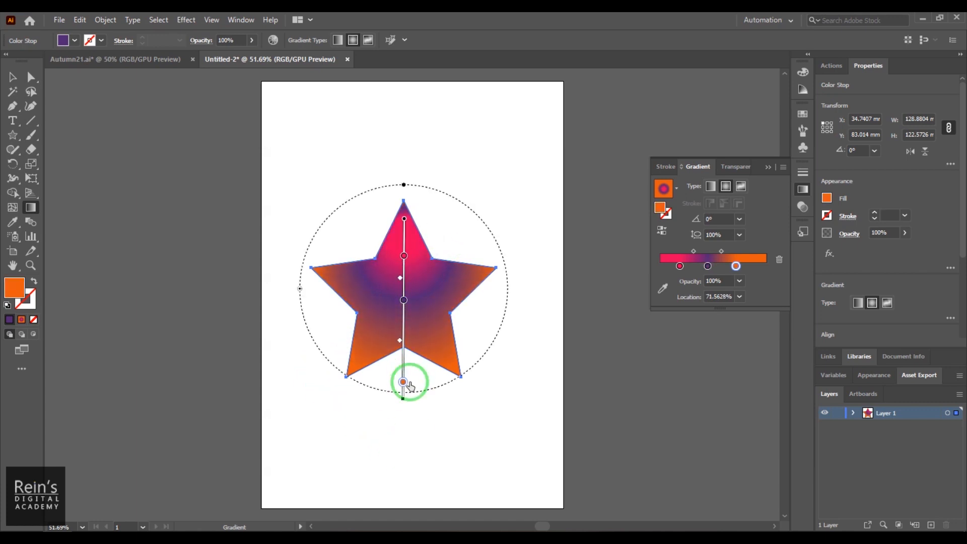
left_click_drag(403, 299, 403, 314)
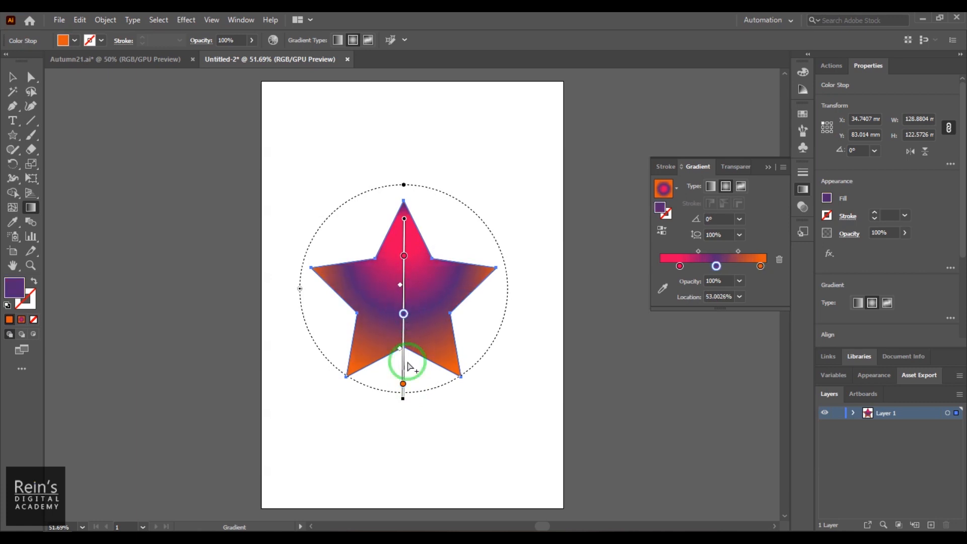
mouse_move(402, 401)
left_mouse_down()
mouse_move(406, 460)
mouse_move(403, 367)
mouse_move(410, 430)
left_mouse_up()
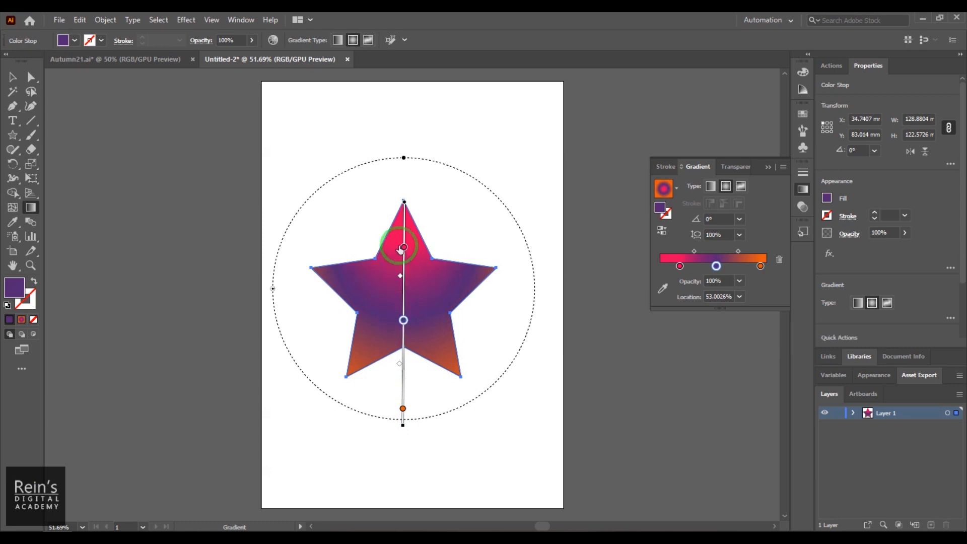
- Move the pink stop to about 2.8% and the purple stop to about 53.9%, shifting the purple-orange midpoint outward
left_click_drag(404, 246, 404, 213)
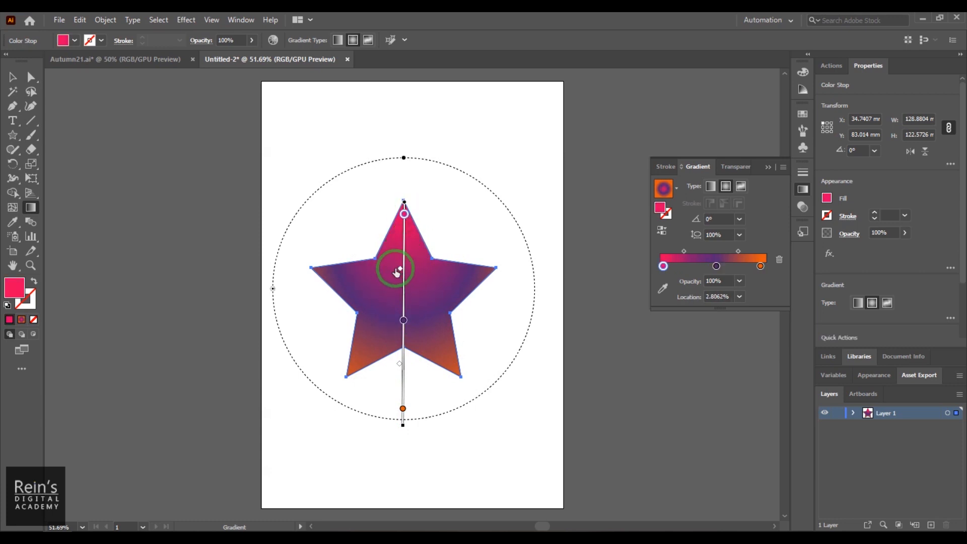
mouse_move(403, 320)
left_mouse_down()
mouse_move(401, 346)
mouse_move(407, 326)
left_mouse_up()
left_click_drag(399, 366, 399, 401)
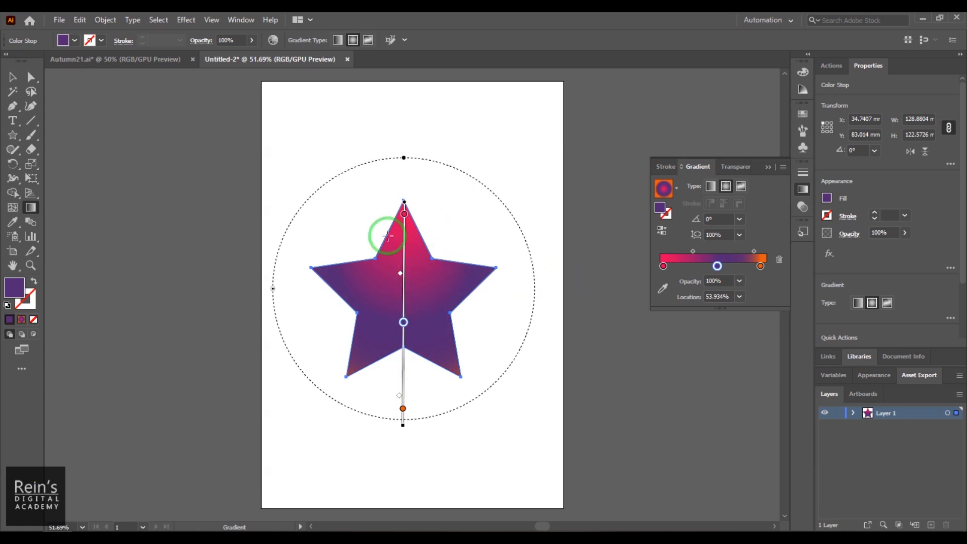
- Resize the radial gradient and flatten it to an aspect ratio of about 56.8%, then reset the ratio to 100%
mouse_move(273, 291)
left_mouse_down()
mouse_move(319, 303)
mouse_move(247, 287)
mouse_move(323, 302)
mouse_move(276, 295)
left_mouse_up()
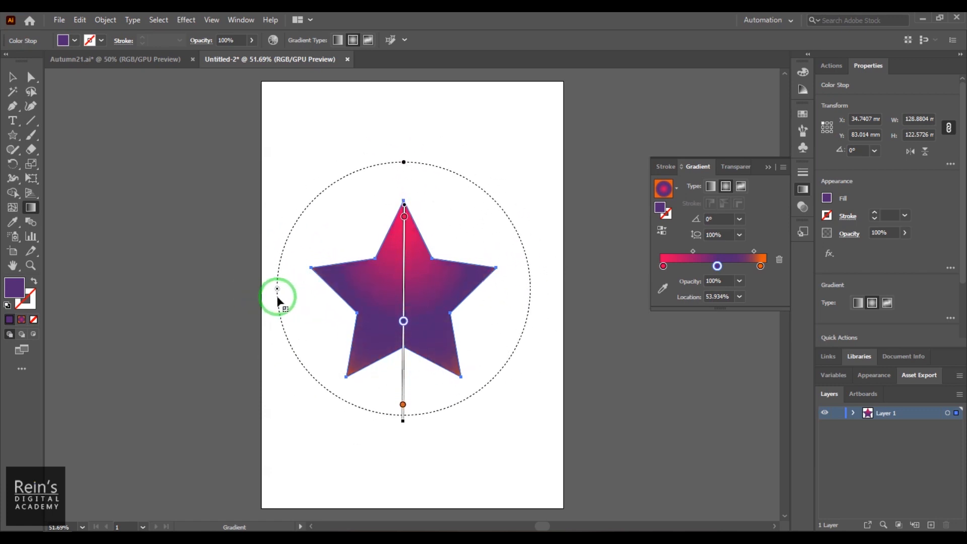
left_click_drag(404, 160, 403, 207)
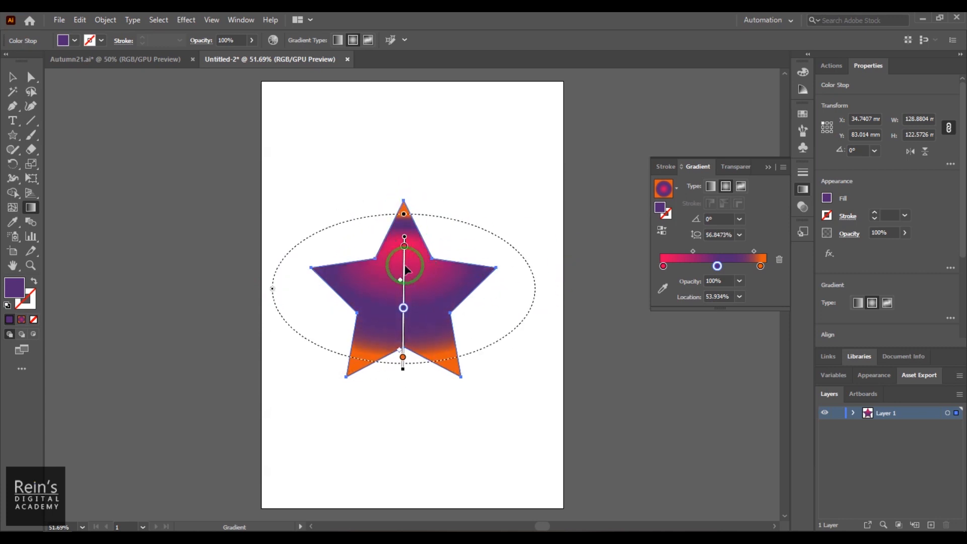
left_click(739, 235)
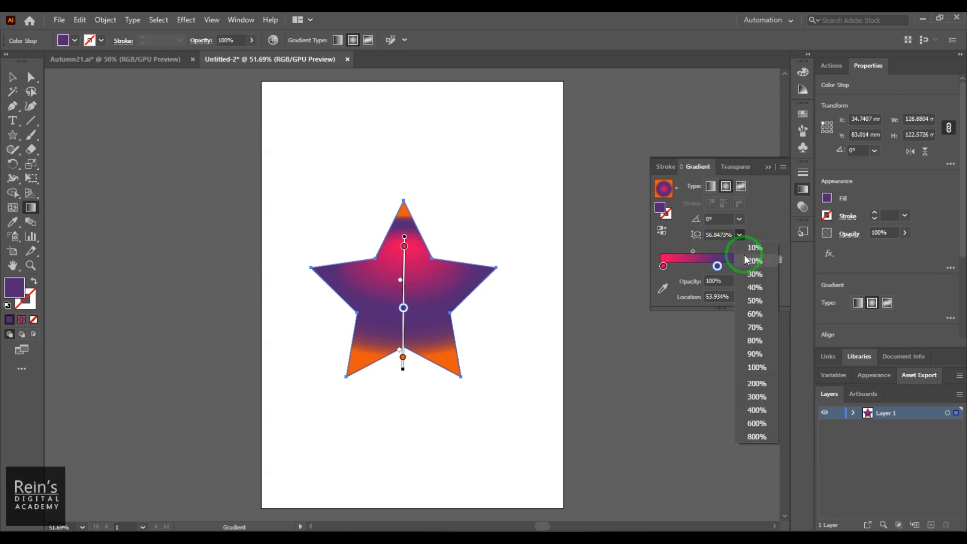
left_click(762, 368)
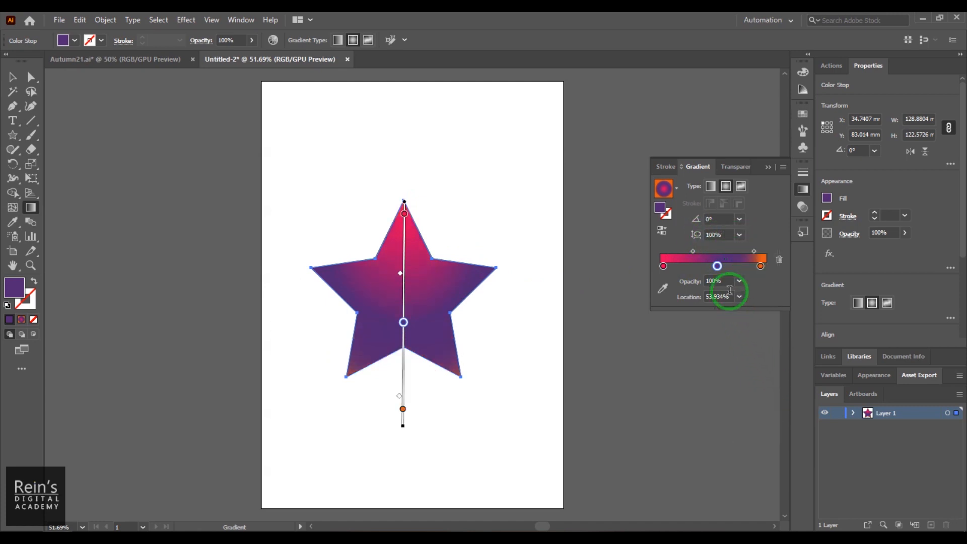
- Set the radial gradient's aspect ratio to 50%, then stretch the ellipse vertically to about 82.1%
left_click(740, 235)
left_click(762, 304)
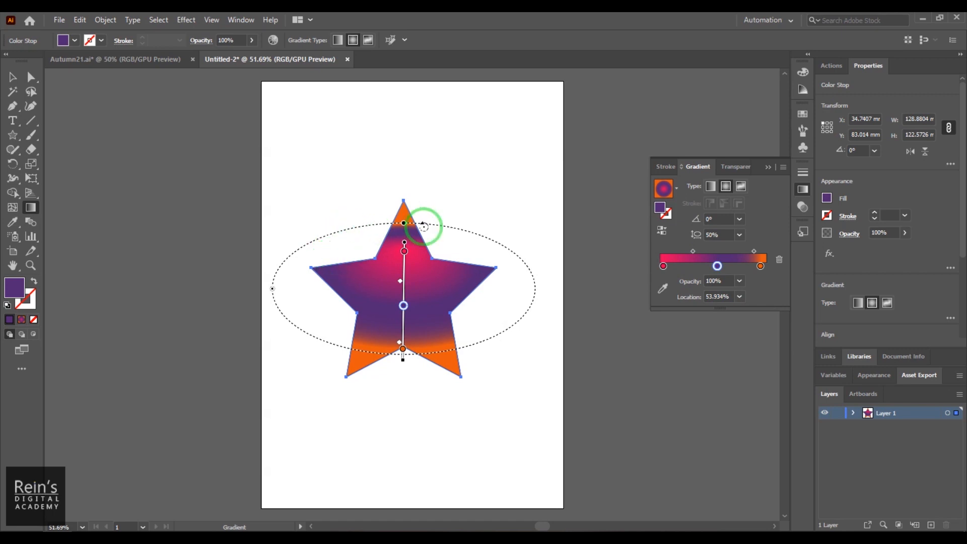
mouse_move(405, 224)
left_mouse_down()
mouse_move(403, 193)
mouse_move(405, 219)
left_mouse_up()
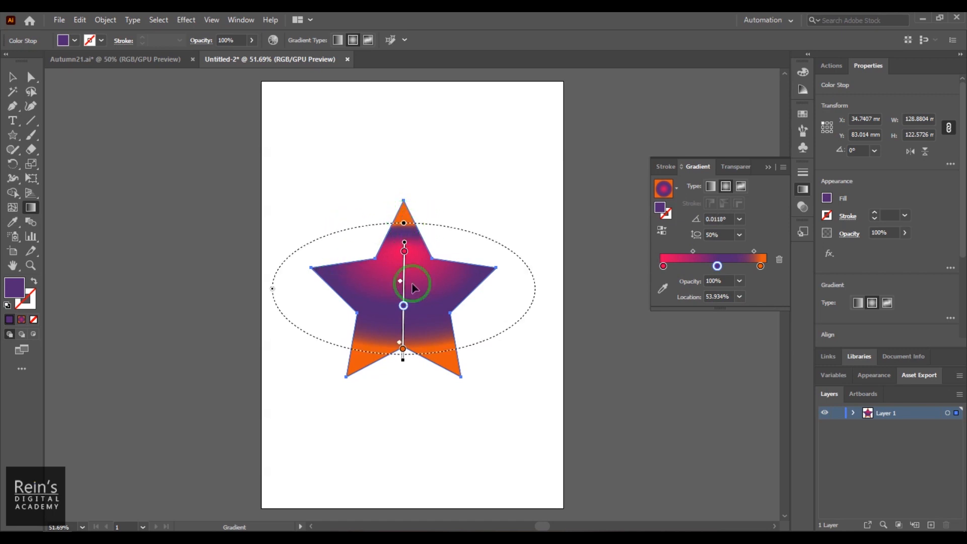
left_click_drag(403, 223, 404, 181)
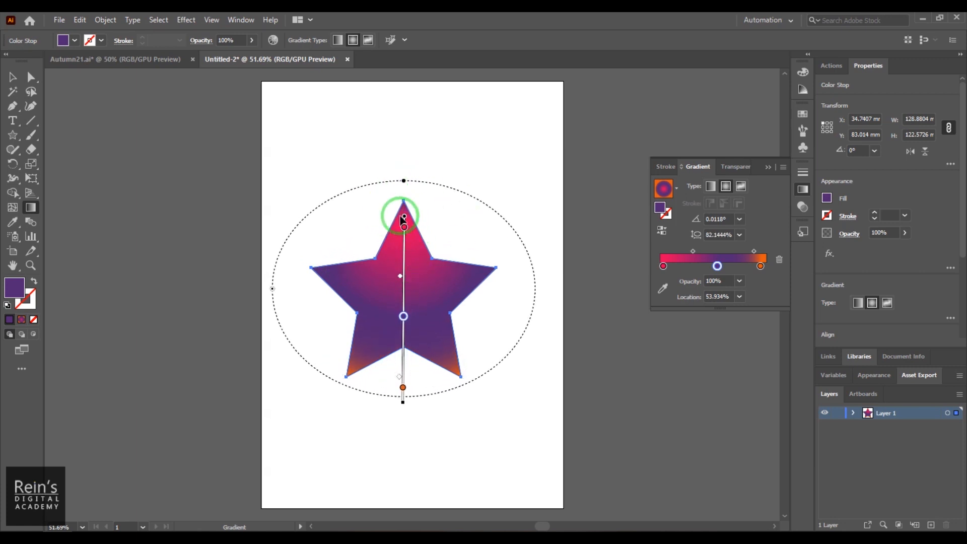
- Switch the star's fill to a freeform gradient in Points mode and move all five color stops slightly inward
left_click(741, 188)
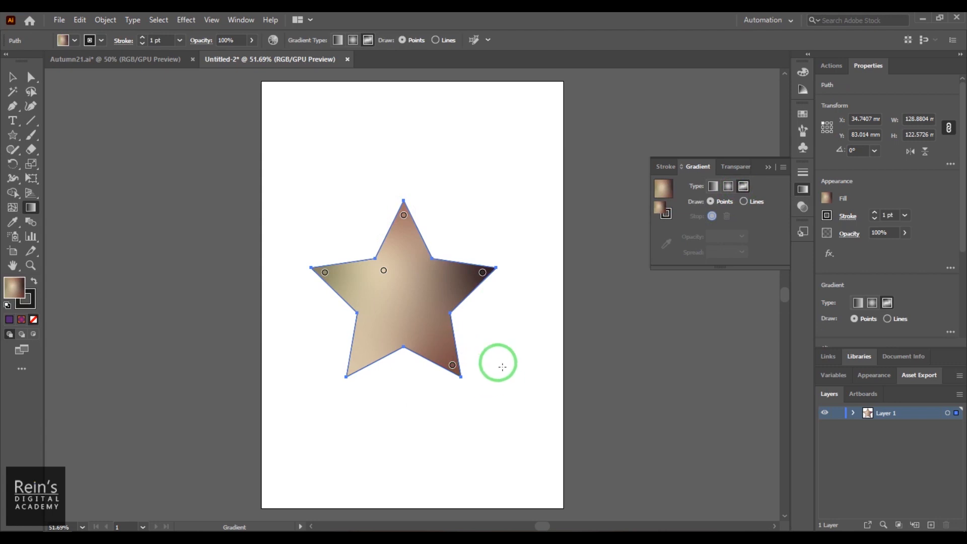
left_click(418, 273)
left_click_drag(383, 271, 399, 282)
left_click_drag(404, 215, 394, 232)
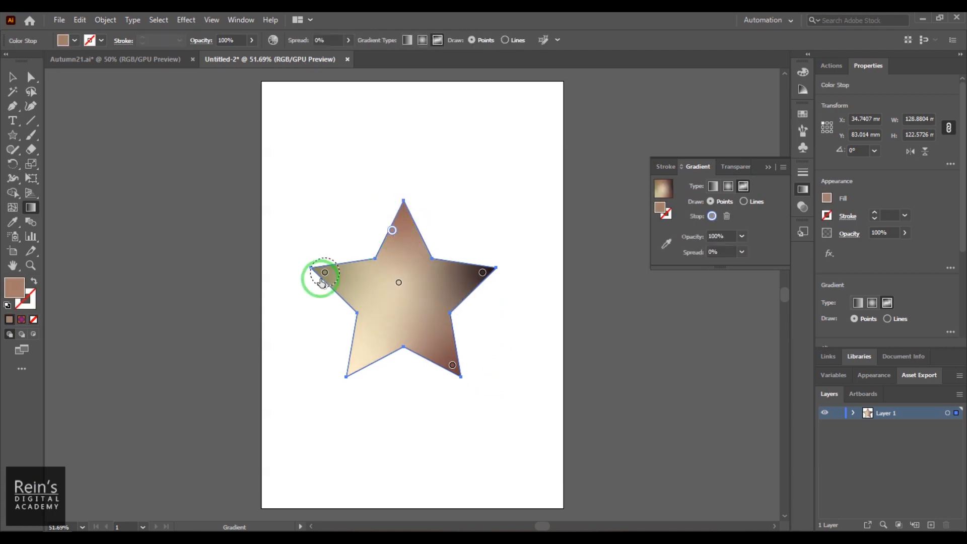
left_click_drag(325, 273, 338, 283)
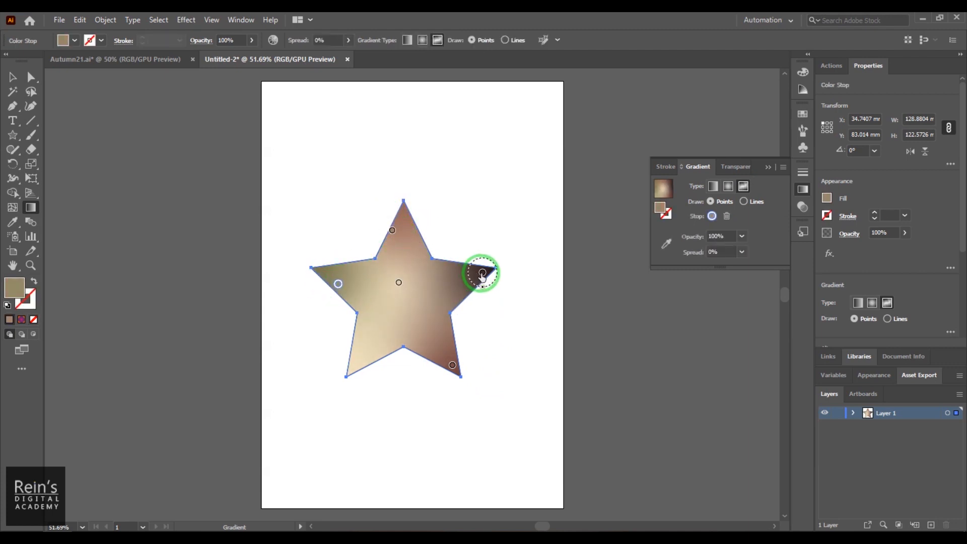
left_click_drag(481, 272, 458, 280)
left_click_drag(452, 365, 423, 336)
- Recolor the lower freeform stop yellow and the stop in the star's top arm lime green from the swatches
double_click(423, 335)
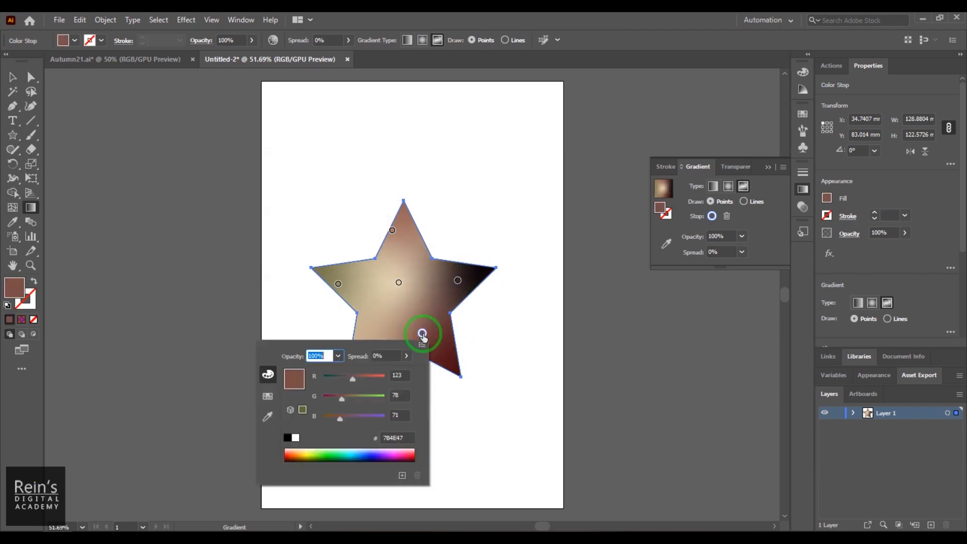
left_click(267, 395)
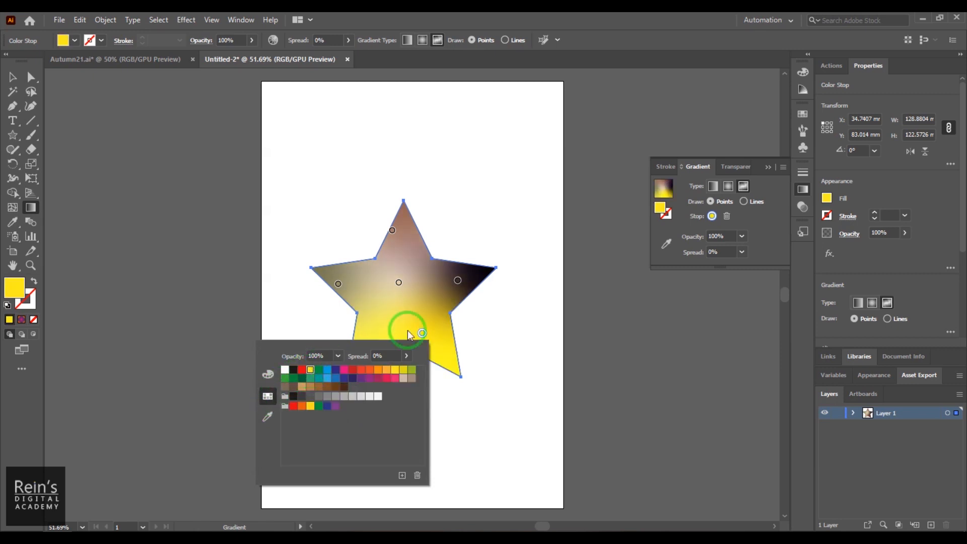
left_click(392, 230)
double_click(392, 230)
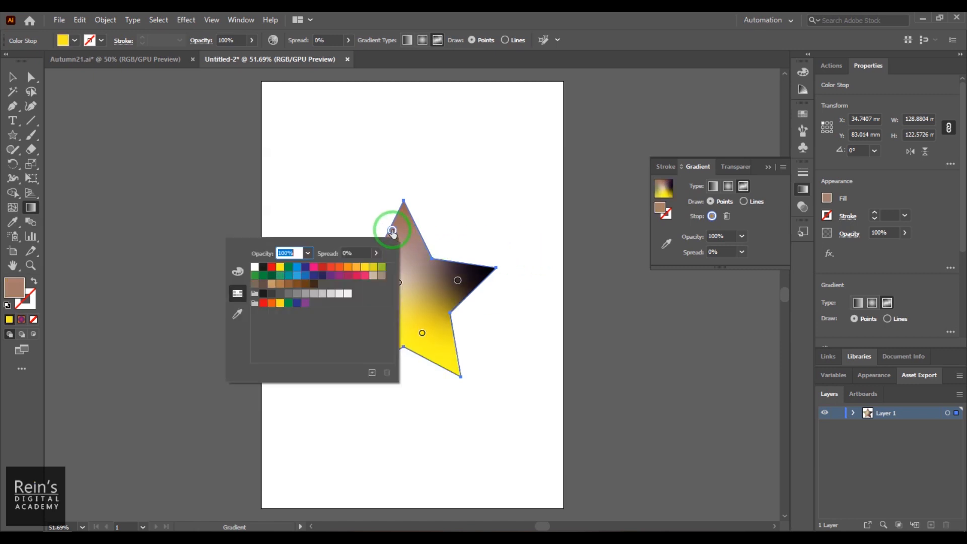
left_click(382, 266)
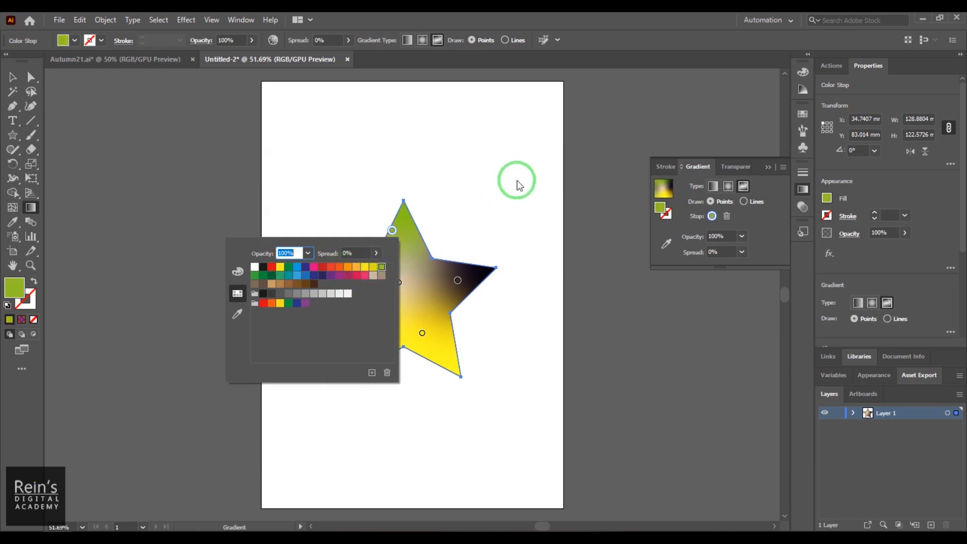
- Recolor the right-arm stop blue and the left-arm stop dark navy using the swatches
double_click(457, 280)
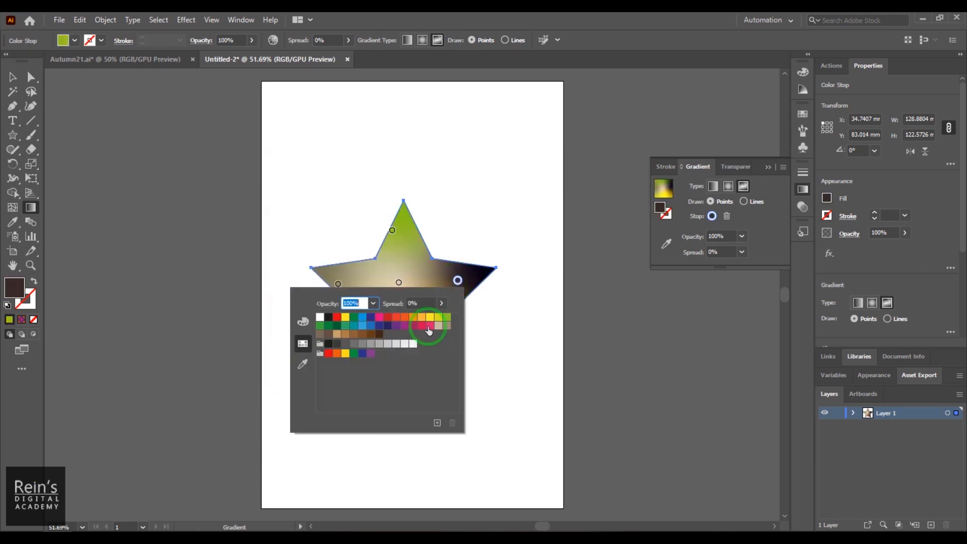
left_click(378, 325)
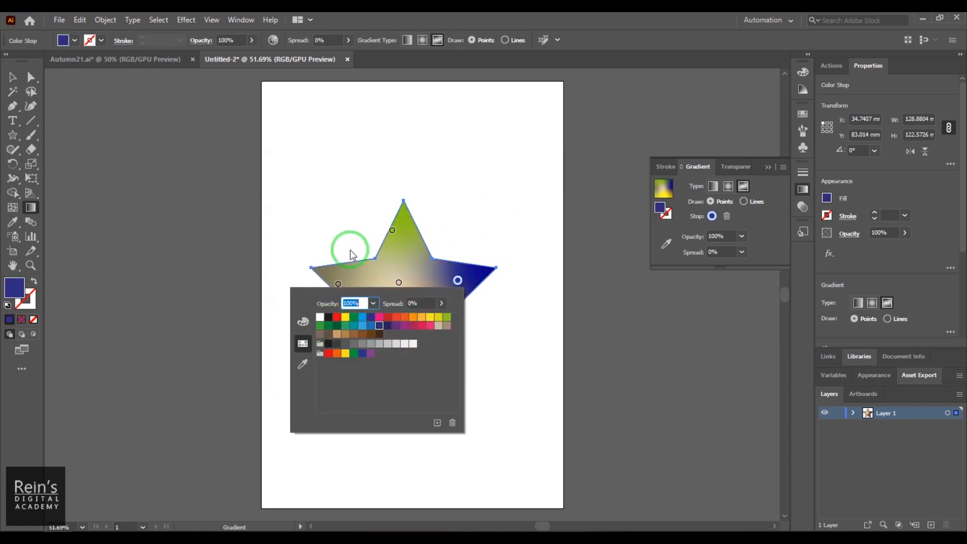
left_click(337, 229)
double_click(338, 284)
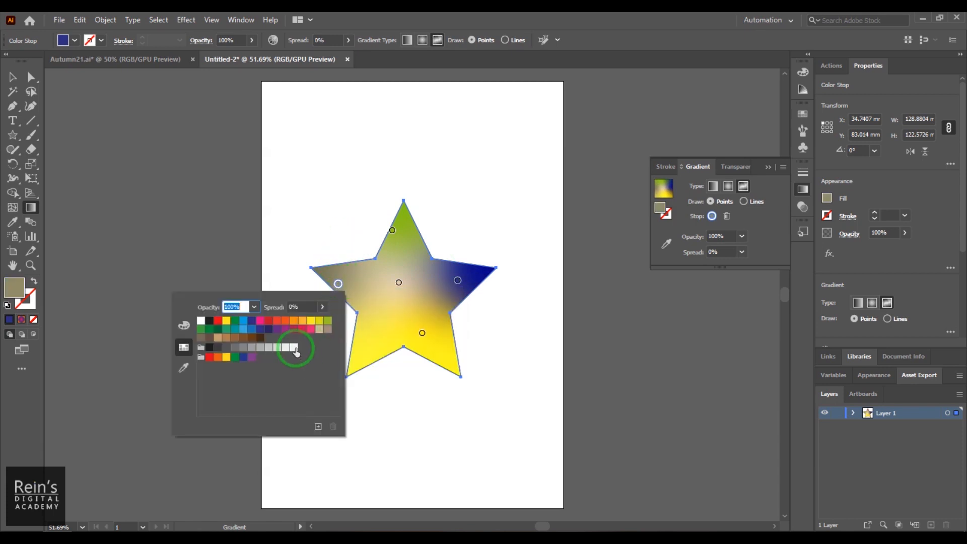
left_click(268, 328)
- Recolor the stop at the star's center red using the swatches
left_click(397, 283)
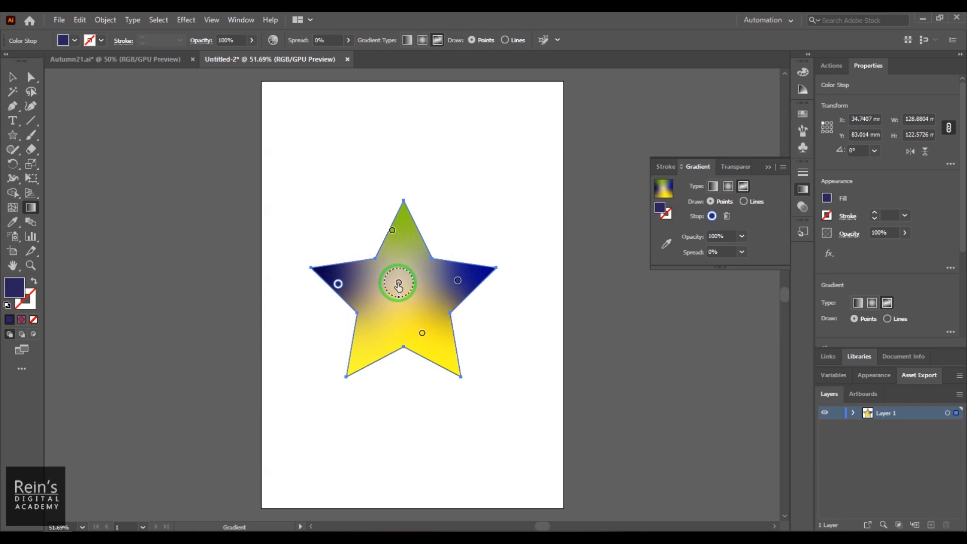
double_click(398, 284)
left_click(278, 318)
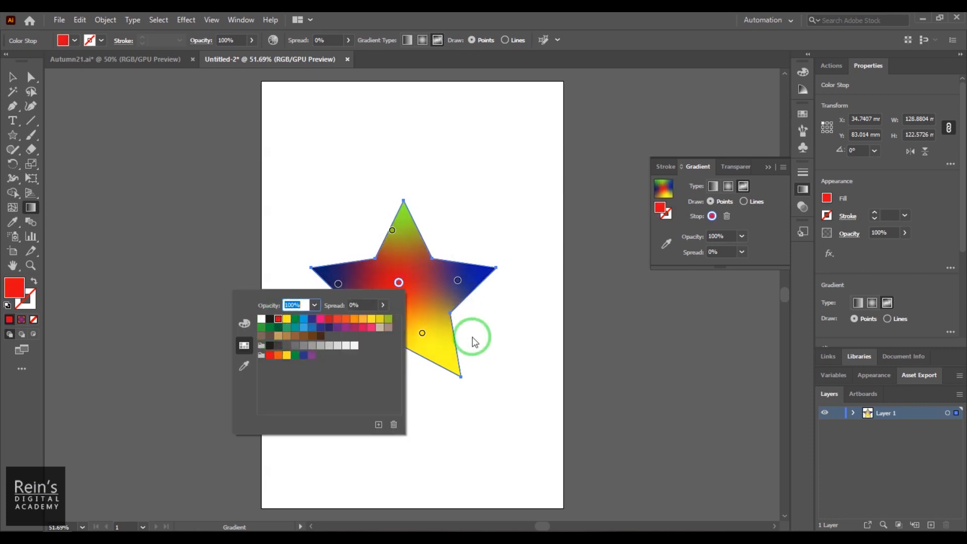
left_click(540, 287)
- Remove the red center stop and the blue right-arm stop, and reposition the green and yellow stops
left_click_drag(398, 282, 494, 203)
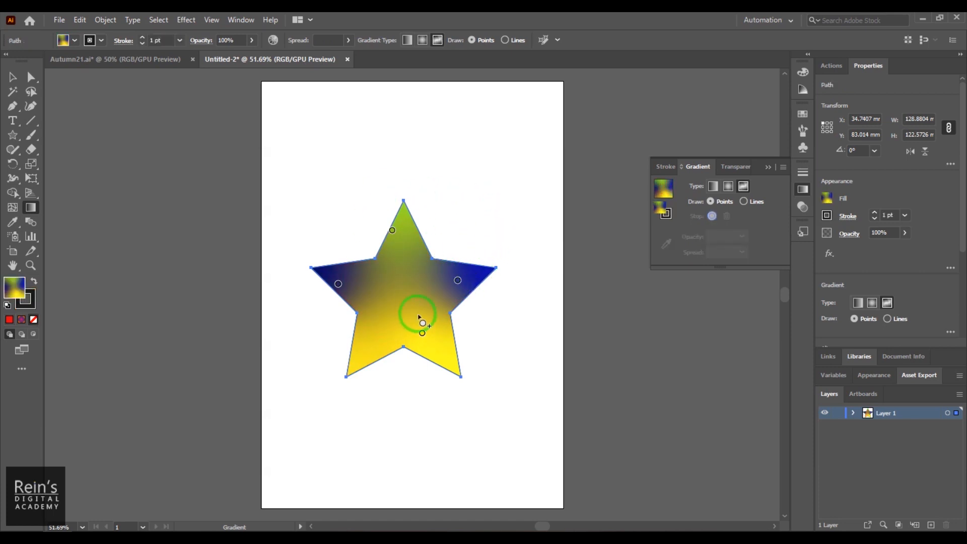
left_click_drag(457, 278, 473, 207)
left_click(392, 230)
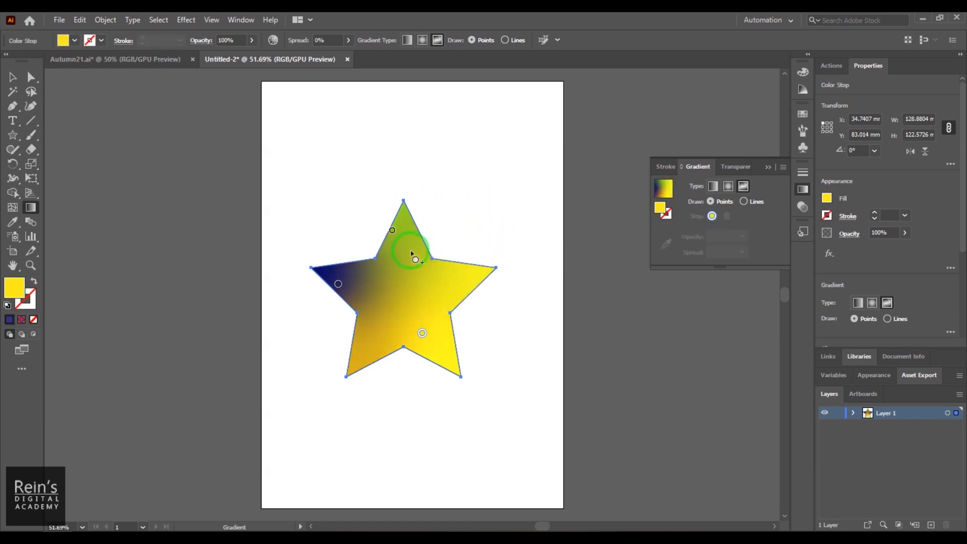
left_click_drag(392, 230, 408, 242)
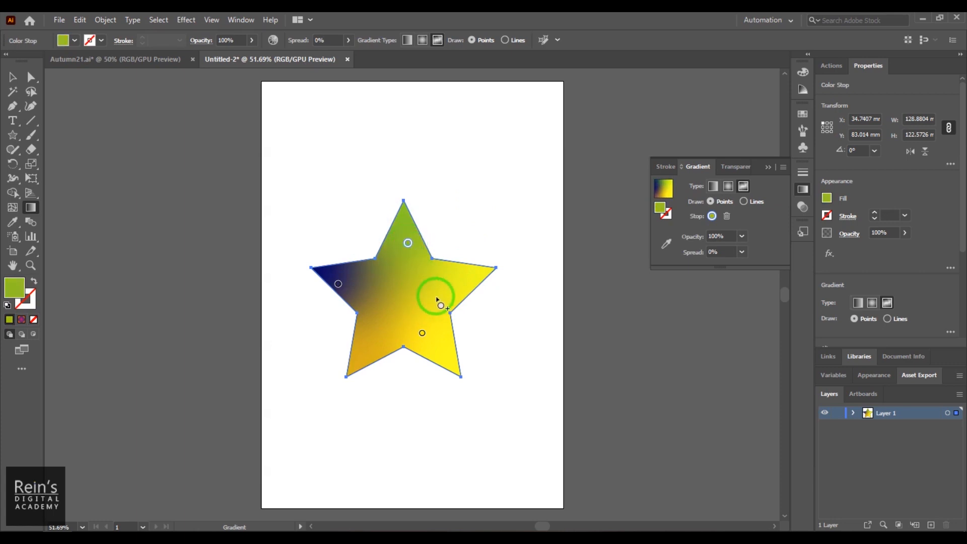
left_click_drag(423, 335, 442, 351)
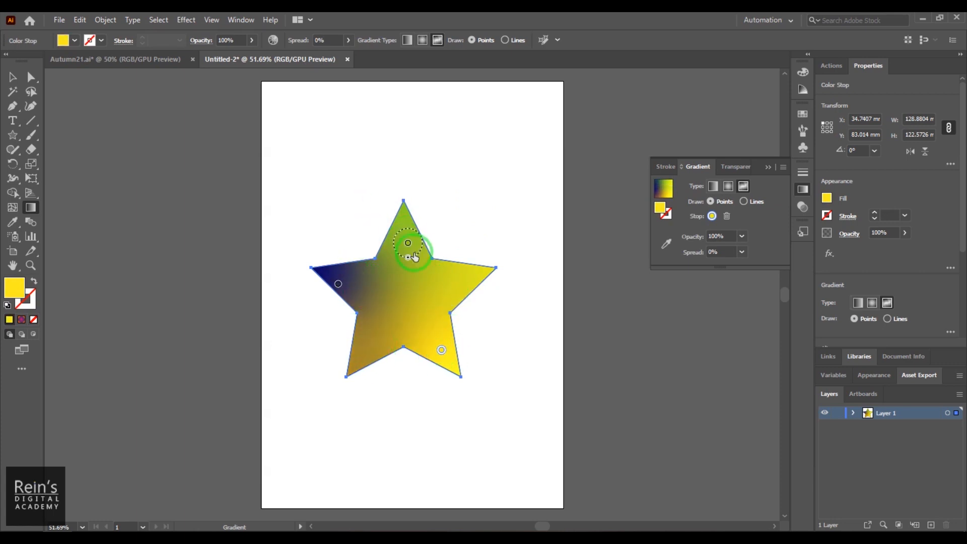
- Add a green color stop in the star's right arm and an orange one in its lower-left arm
left_click(463, 282)
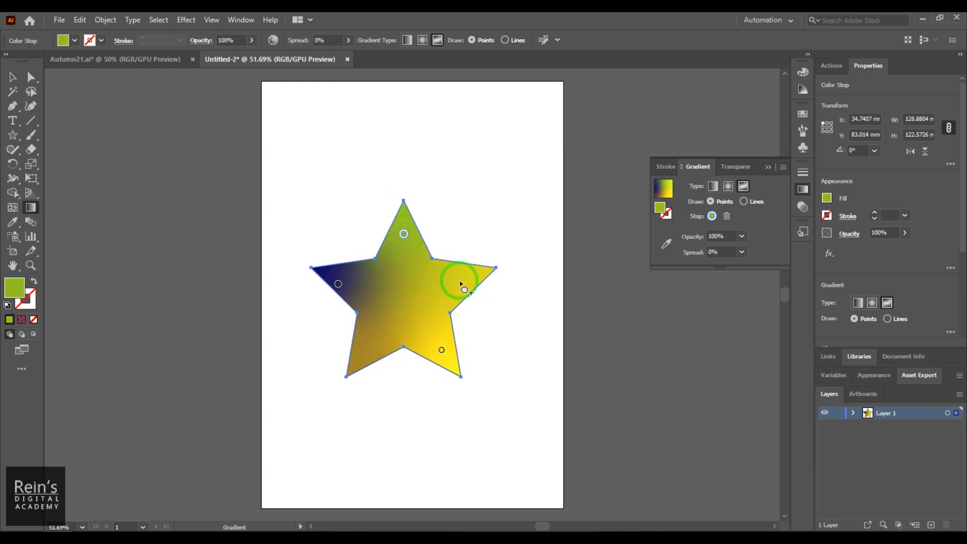
left_click_drag(460, 278, 462, 281)
left_click_drag(459, 280, 461, 285)
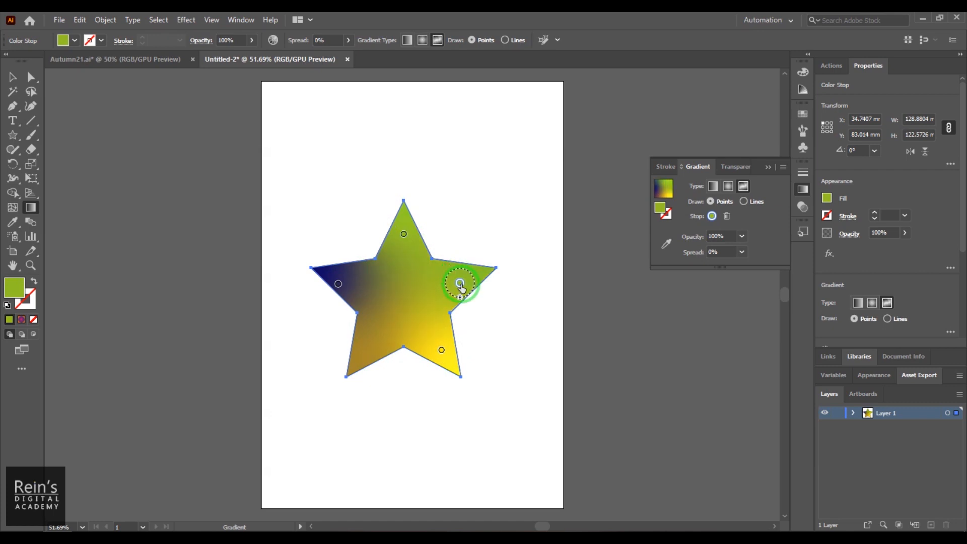
left_click(363, 353)
double_click(363, 353)
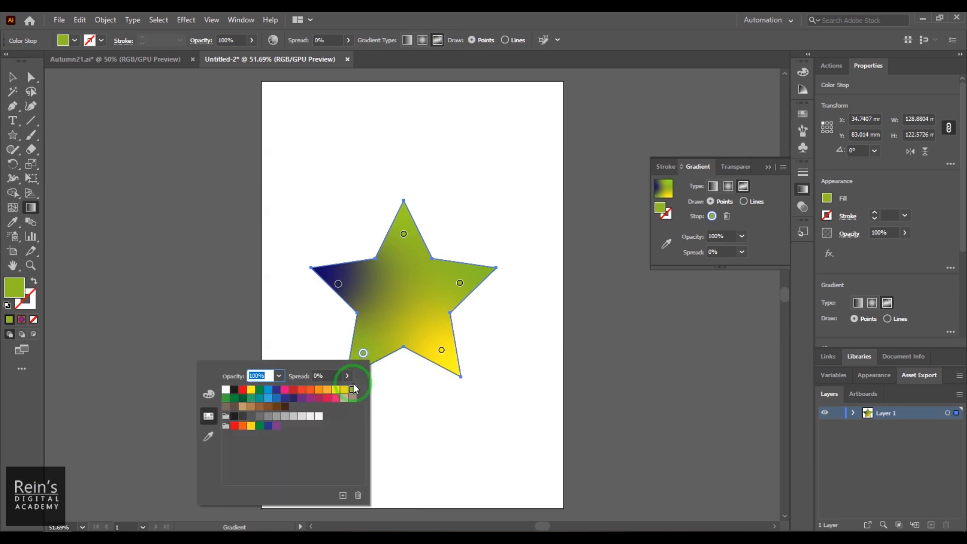
left_click(310, 390)
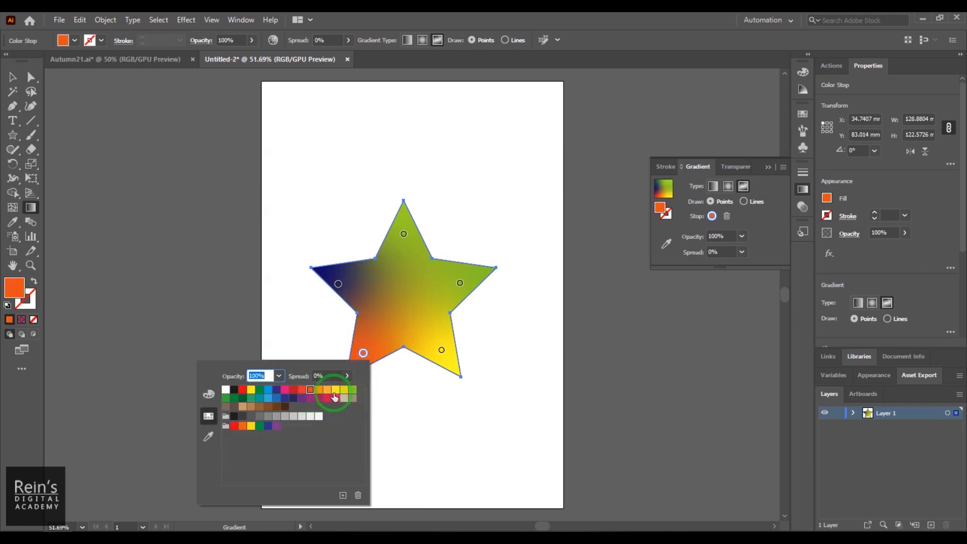
- Add a color stop at the star's center and color it bright blue
left_click(405, 292)
left_click(405, 292)
double_click(405, 291)
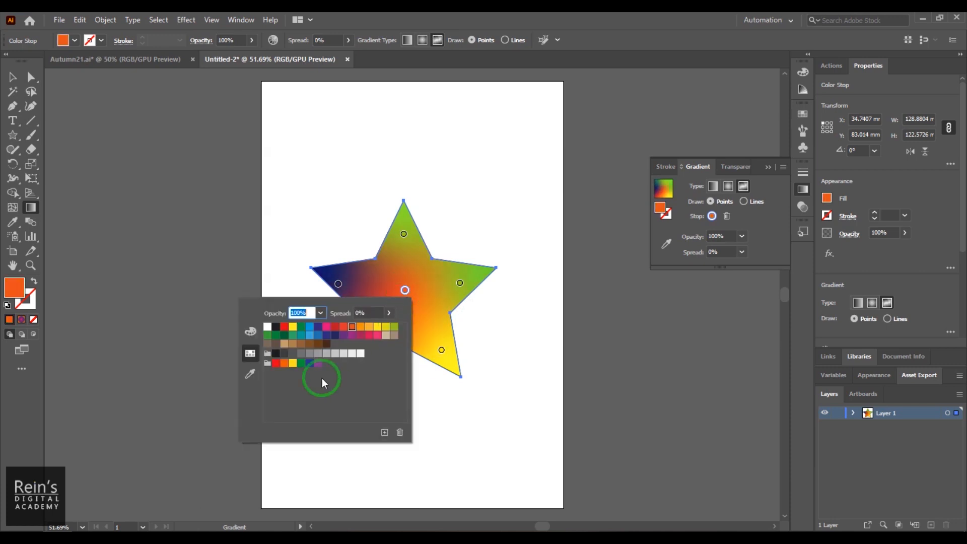
left_click(310, 326)
left_click(496, 339)
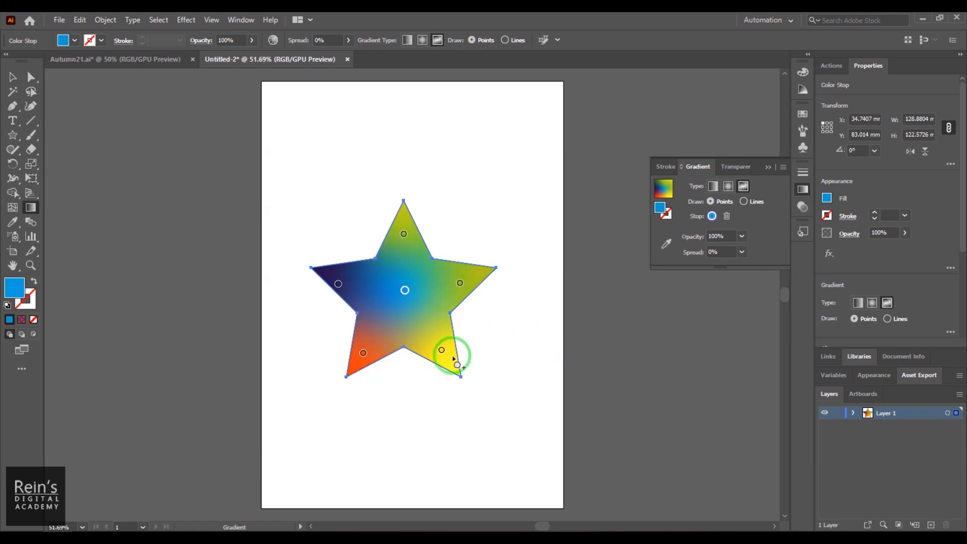
- Recolor the green stop in the star's right arm pink
double_click(459, 284)
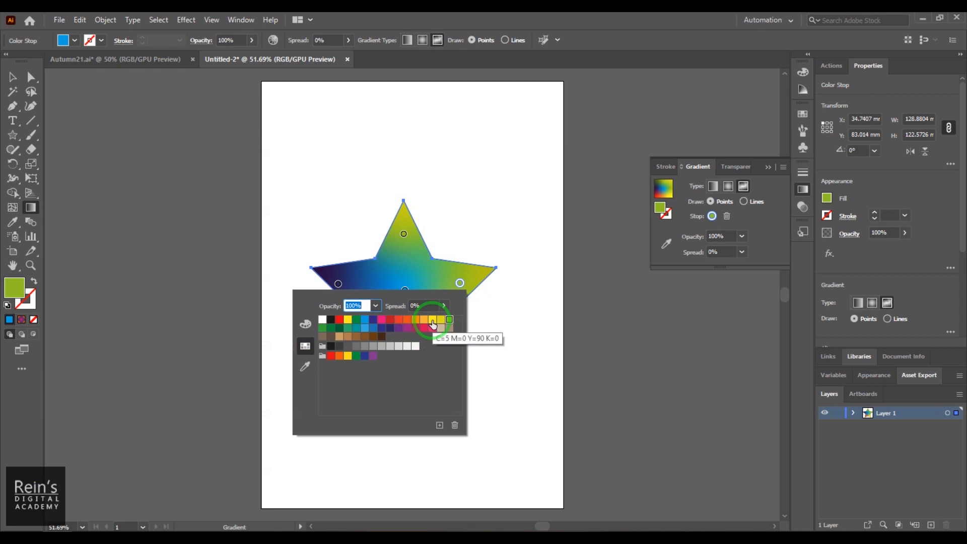
left_click(390, 320)
left_click(518, 129)
left_click(498, 252)
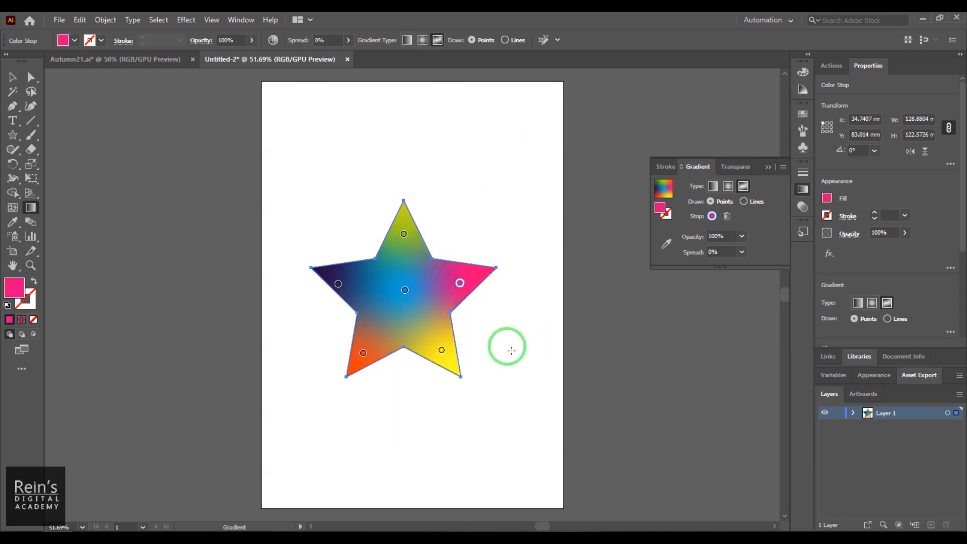
- Nudge the navy stop toward the star's center and the green stop slightly up within the top arm
left_click(340, 284)
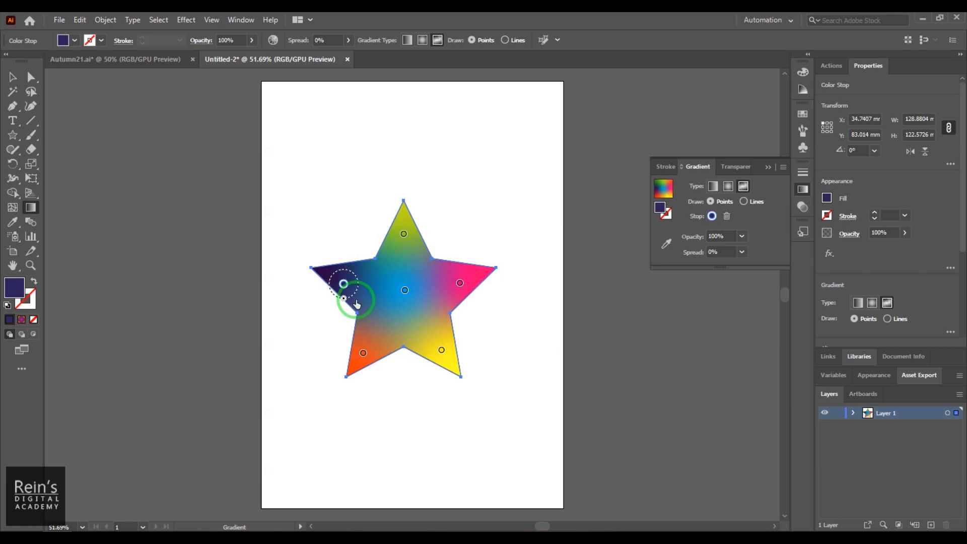
left_click_drag(343, 283, 346, 281)
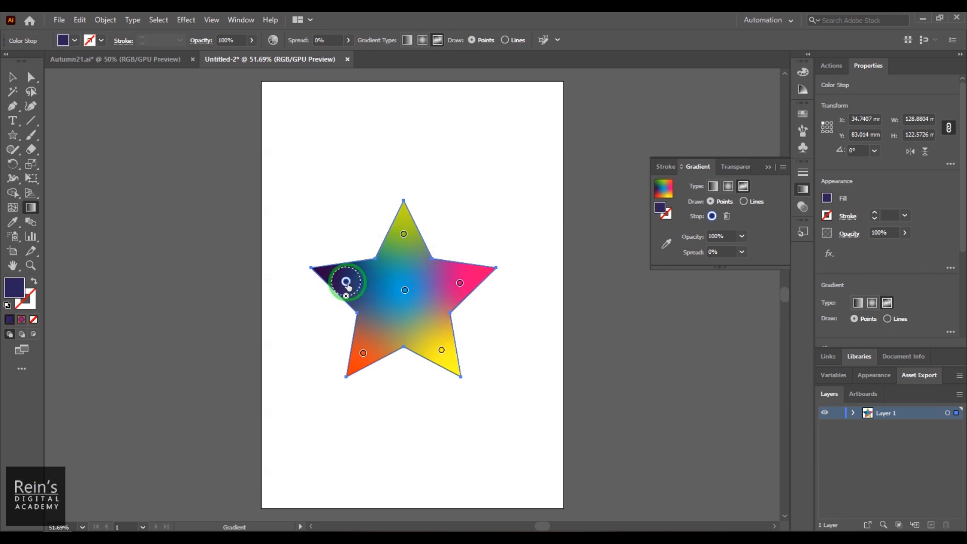
left_click(404, 233)
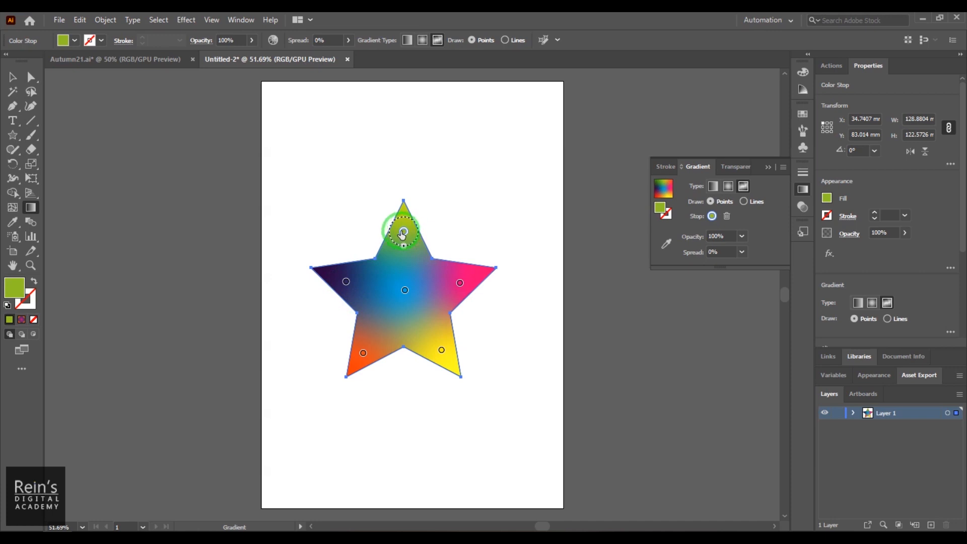
- Set the green stop's spread to 60%, return it to 0%, and try its on-canvas spread handle
left_click(742, 252)
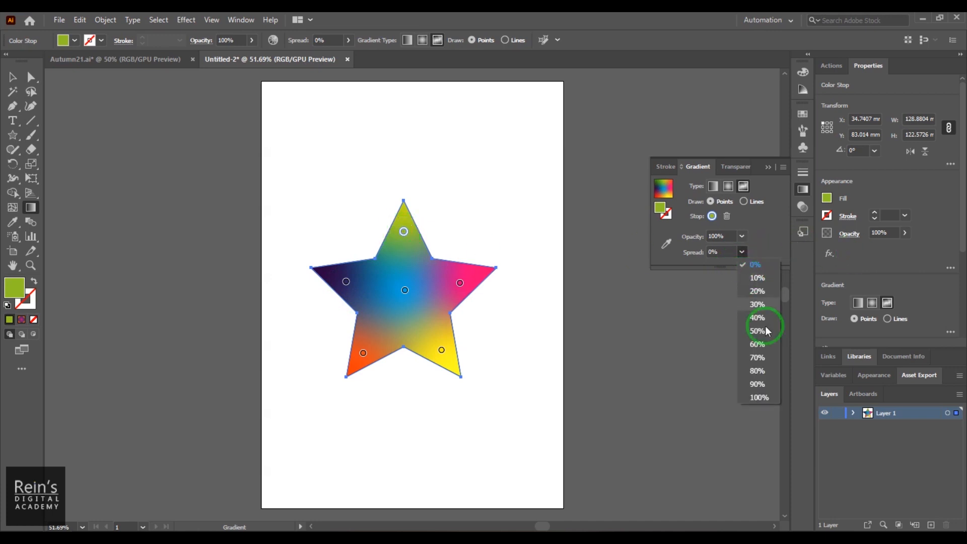
left_click(764, 351)
left_click(742, 252)
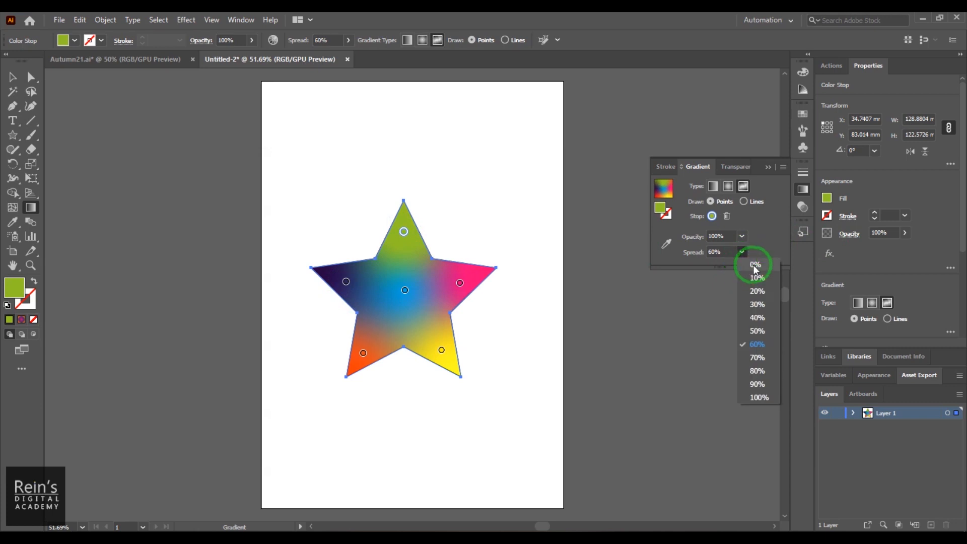
left_click(752, 265)
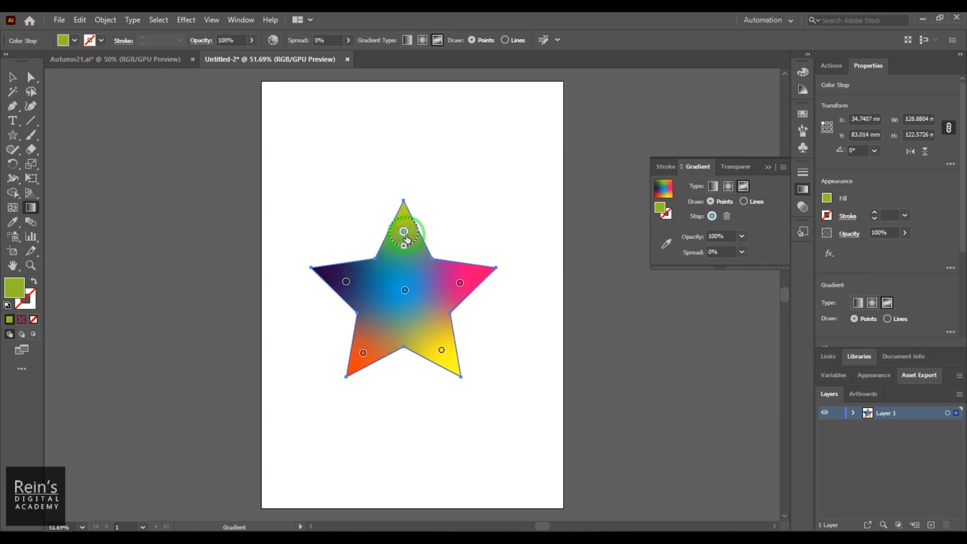
mouse_move(404, 247)
mouse_move(404, 246)
left_mouse_down()
mouse_move(410, 268)
mouse_move(404, 244)
left_mouse_up()
mouse_move(404, 233)
left_click(738, 264)
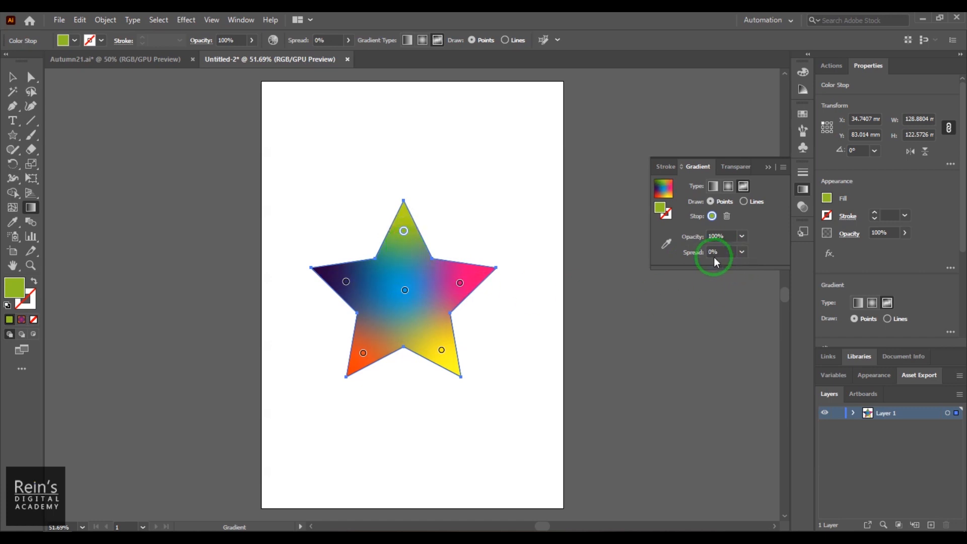
- Set the green stop's opacity to 0%, then restore it to 100%
left_click(741, 237)
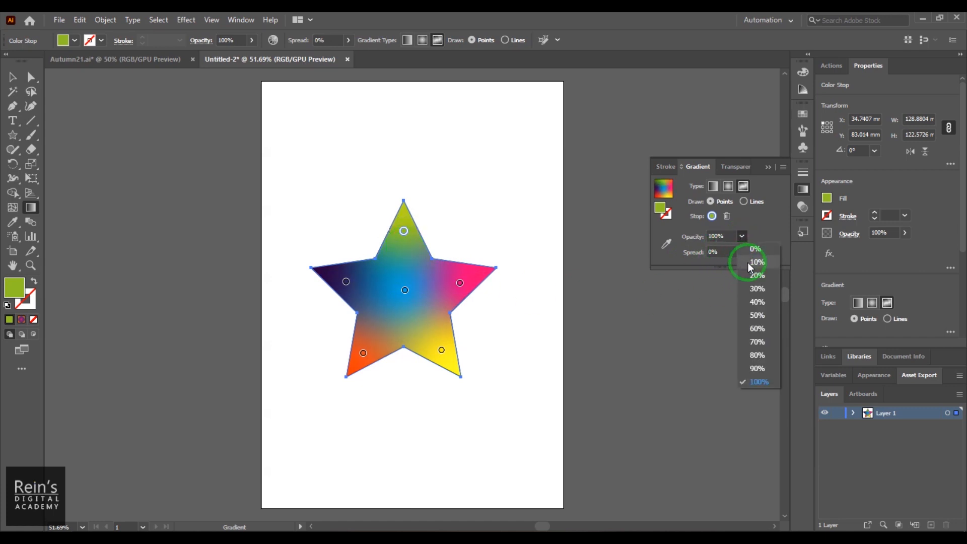
left_click(755, 248)
left_click(743, 235)
left_click(760, 381)
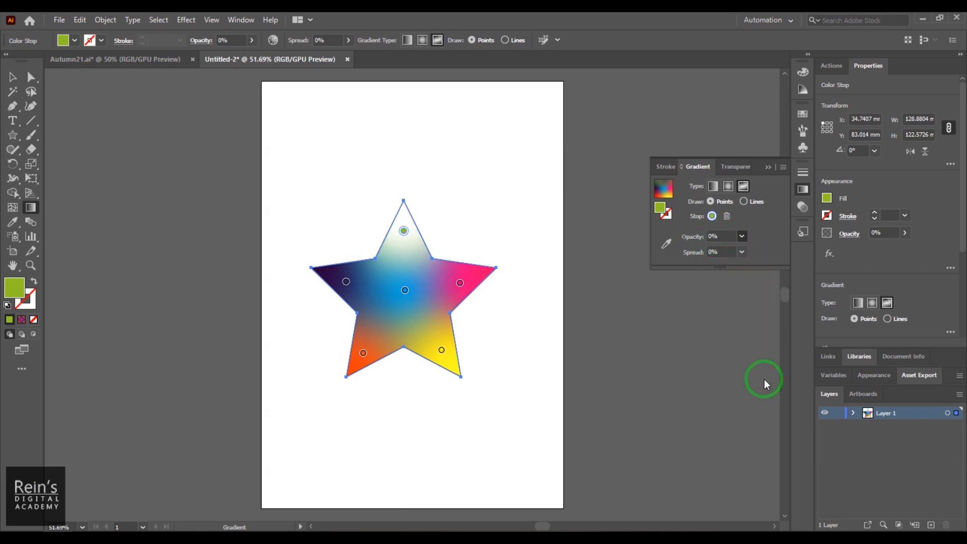
- Delete the pink color stop from the star's right arm
left_click(460, 283)
left_click(728, 217)
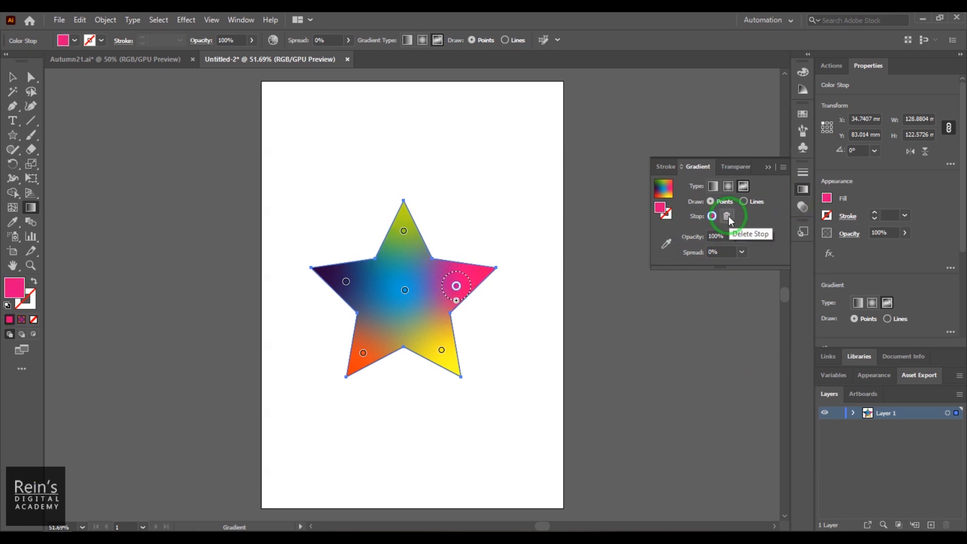
left_click(727, 216)
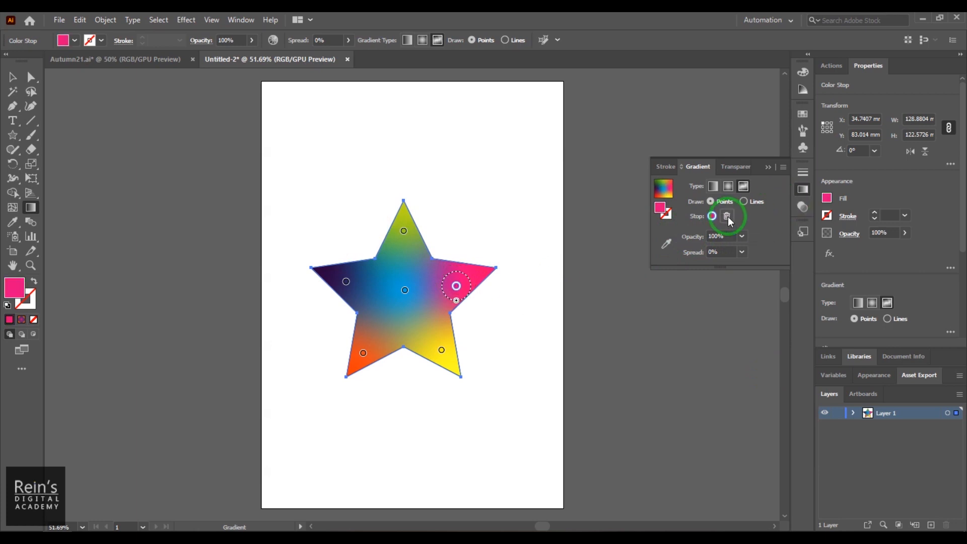
- Add a color stop in the star's right arm and color it teal, hex 00EDA9
left_click(454, 278)
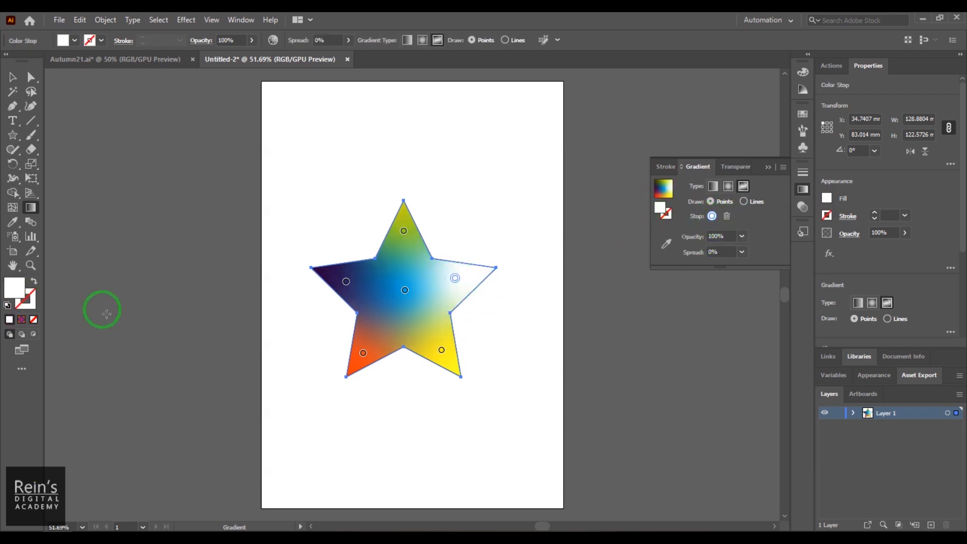
double_click(15, 288)
left_click(748, 245)
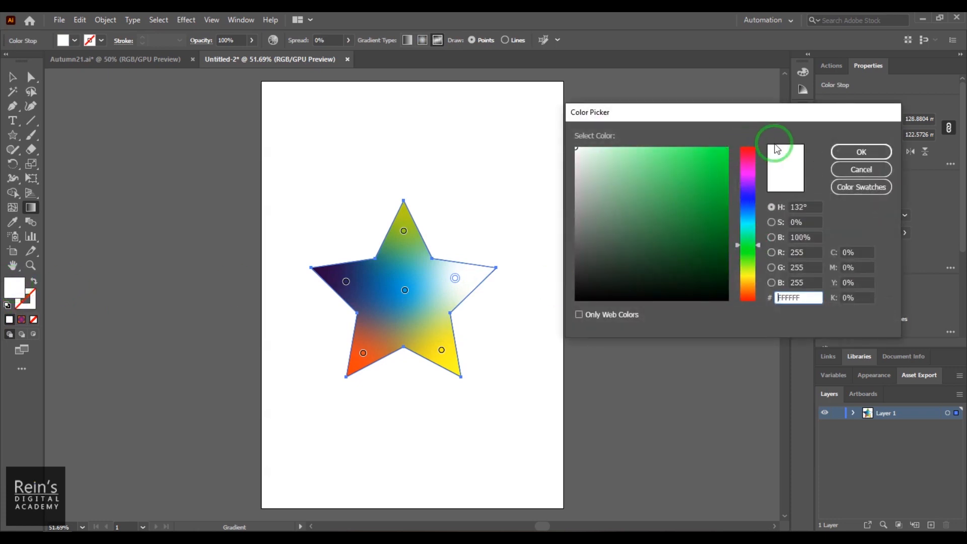
left_click(748, 232)
left_click(731, 158)
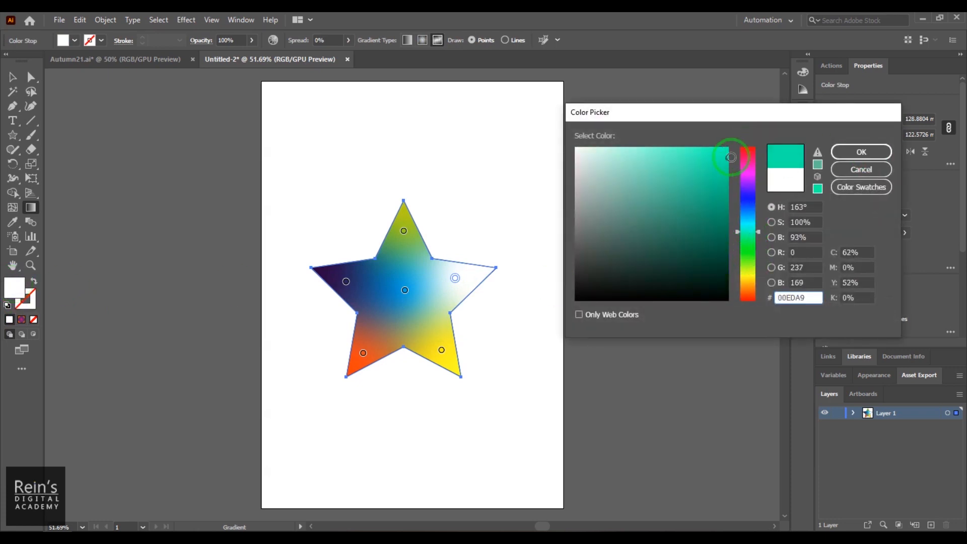
left_click(856, 151)
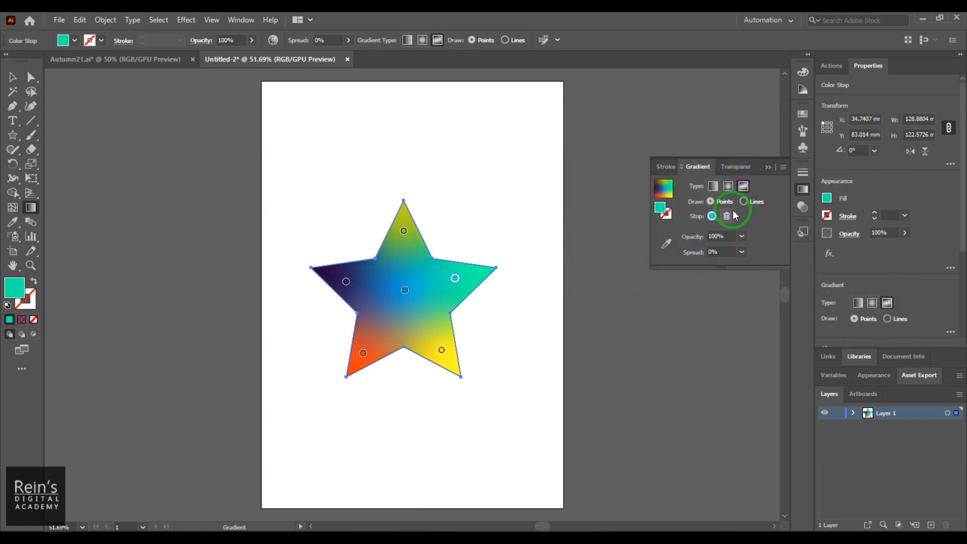
- Switch the freeform gradient to Lines mode and draw a wavy line of six white stops from the star's left arm to its right arm
left_click(748, 202)
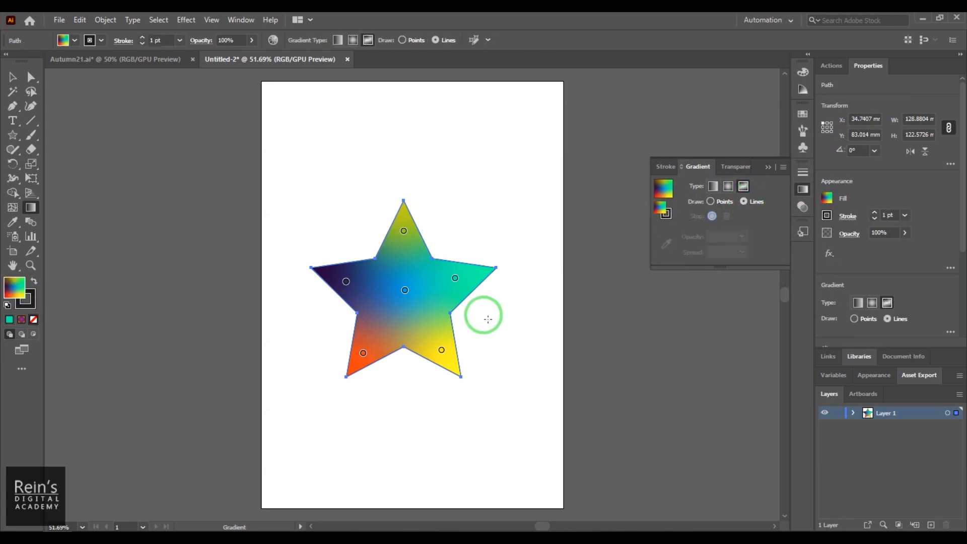
left_click(359, 279)
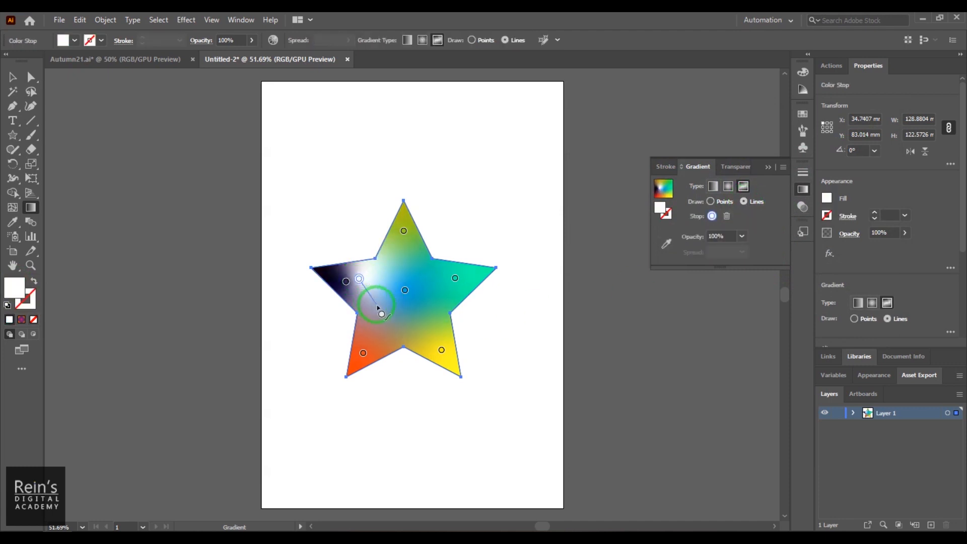
left_click(376, 305)
left_click(419, 299)
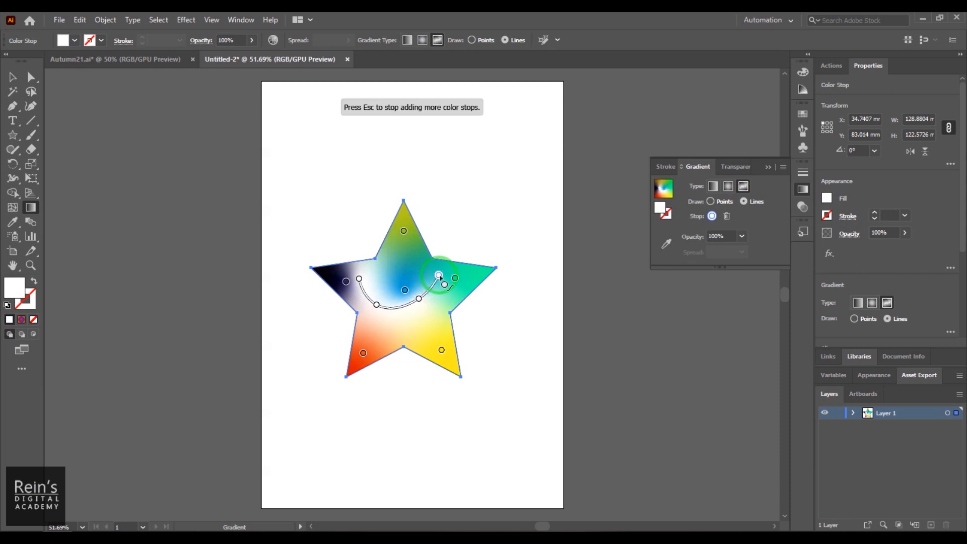
left_click(440, 275)
left_click(471, 271)
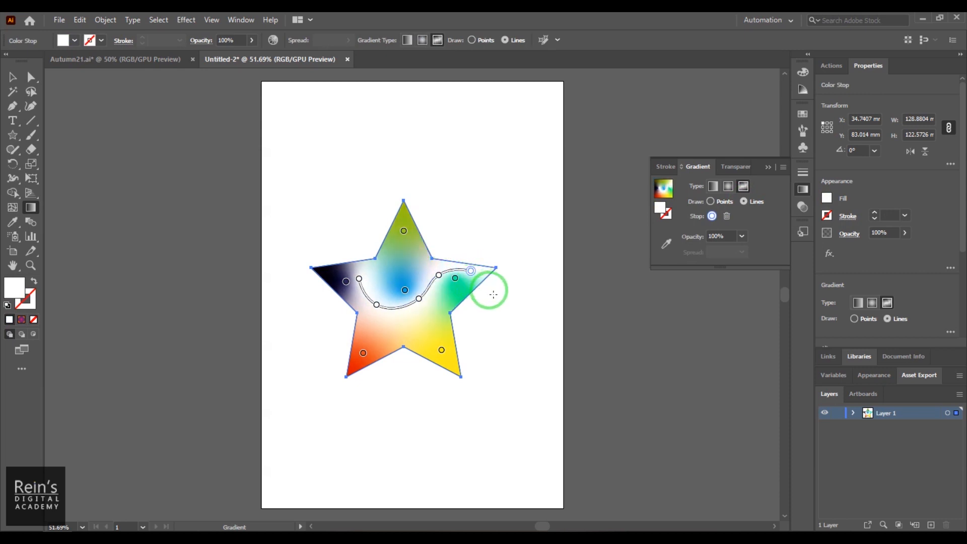
left_click(477, 279)
key("Escape")
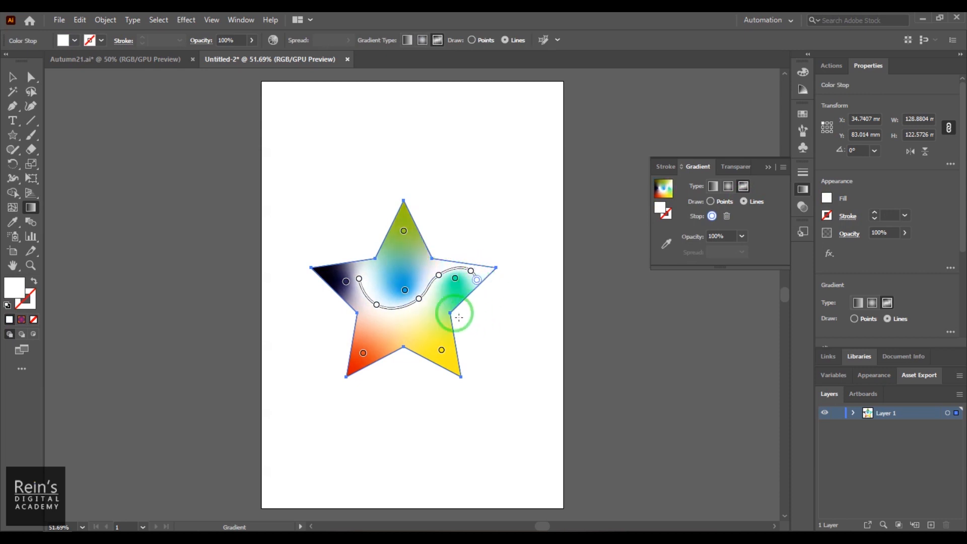
- Reshape the line by lowering its two middle stops and shifting the fourth stop toward the star's center
mouse_move(358, 284)
left_mouse_down()
mouse_move(343, 283)
mouse_move(357, 276)
mouse_move(348, 275)
left_mouse_up()
left_click(587, 293)
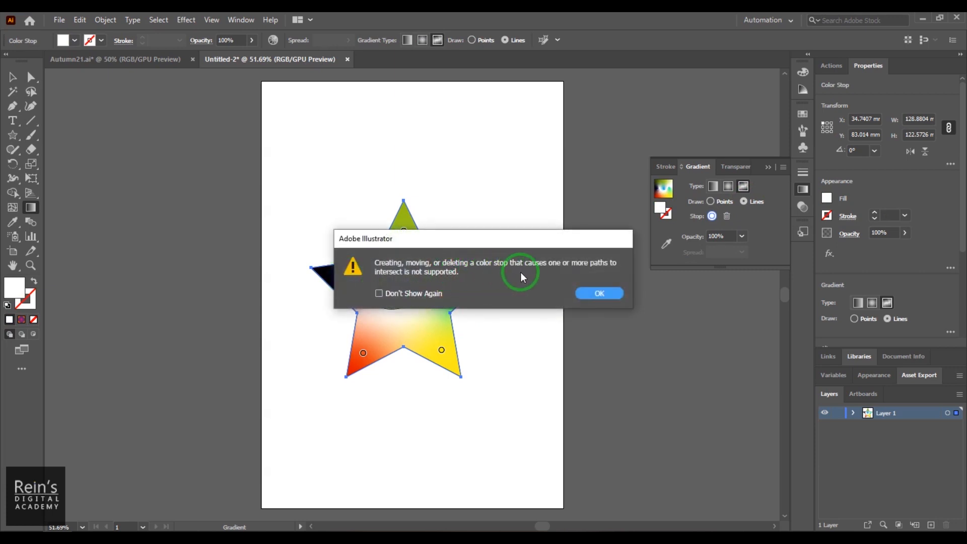
left_click(600, 293)
left_click_drag(404, 280, 429, 277)
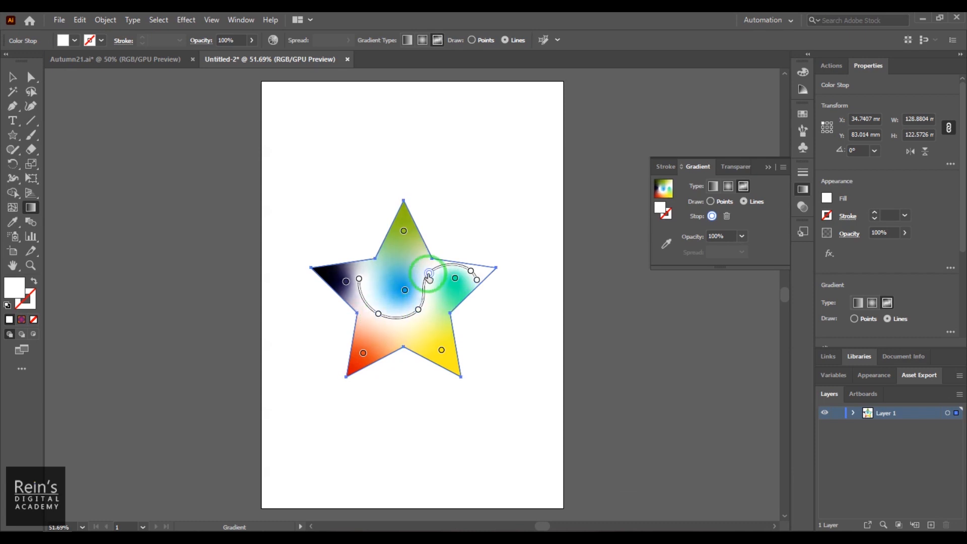
- Recolor the line's fourth stop, just below the top arm's inner right corner, with the blue swatch
double_click(428, 276)
left_click(326, 318)
left_click(333, 312)
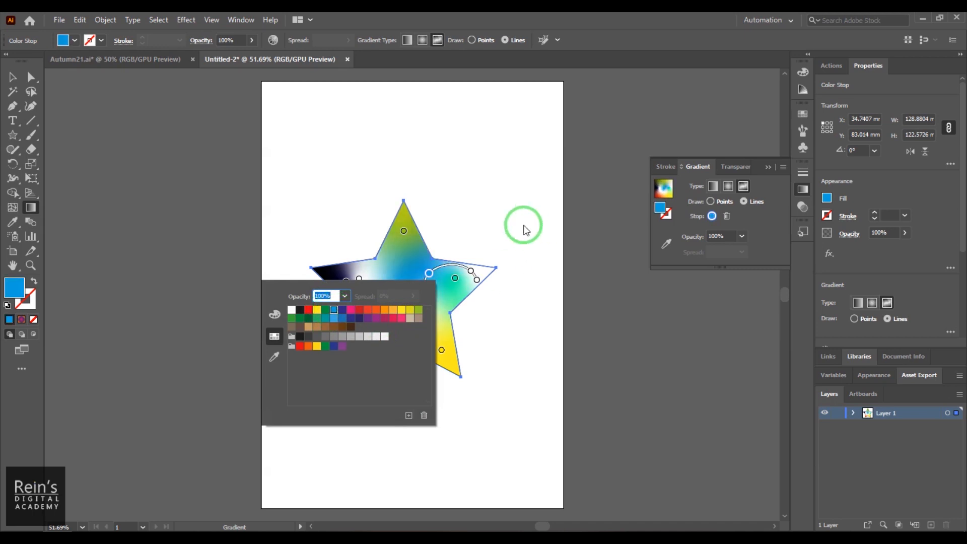
- Reposition the line's stops and remove two white ones: the lower one near the center and the one beside the right arm's upper edge
left_click(472, 272)
left_click_drag(470, 272, 459, 267)
left_click_drag(418, 310, 327, 335)
left_click_drag(415, 318, 381, 316)
mouse_move(429, 274)
left_mouse_down()
mouse_move(414, 278)
mouse_move(447, 272)
left_mouse_up()
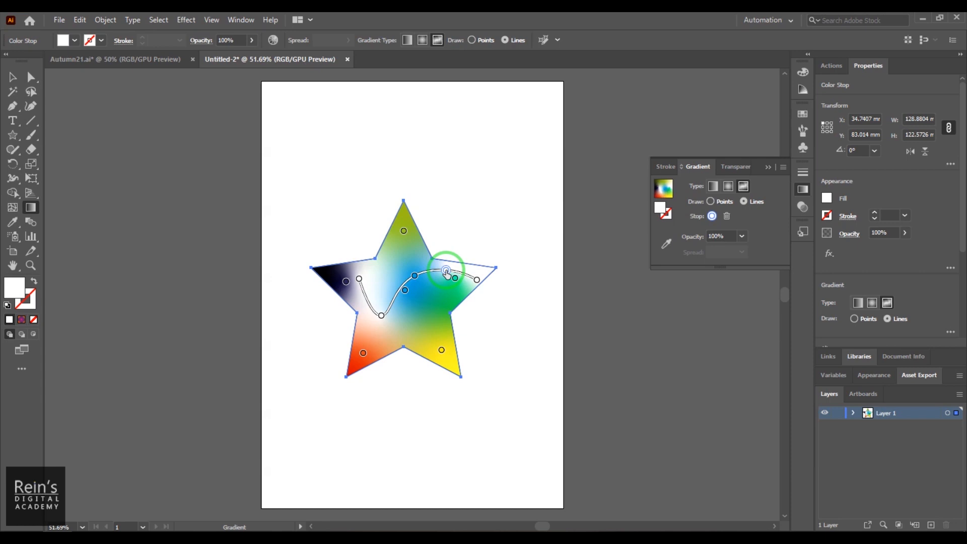
key("Delete")
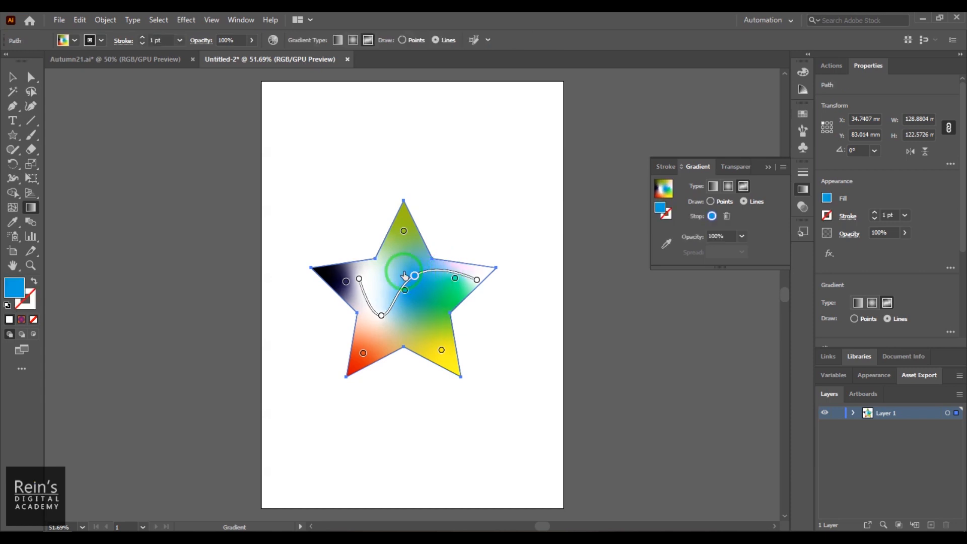
- Add three blue stops along the line, one toward the right arm and one on each side of the lowest stop
left_click(439, 268)
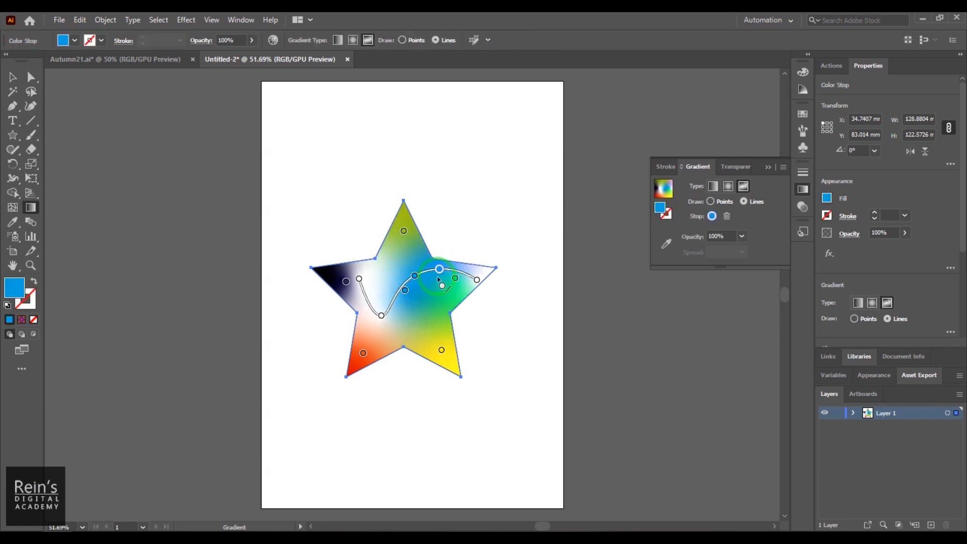
left_click(394, 299)
left_click(366, 299)
left_click_drag(387, 333, 389, 330)
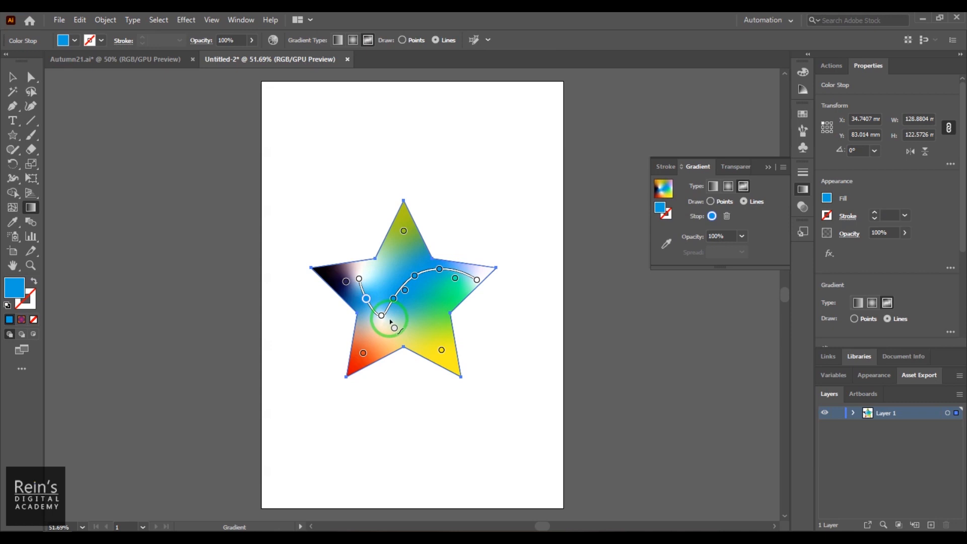
left_click_drag(390, 321, 402, 303)
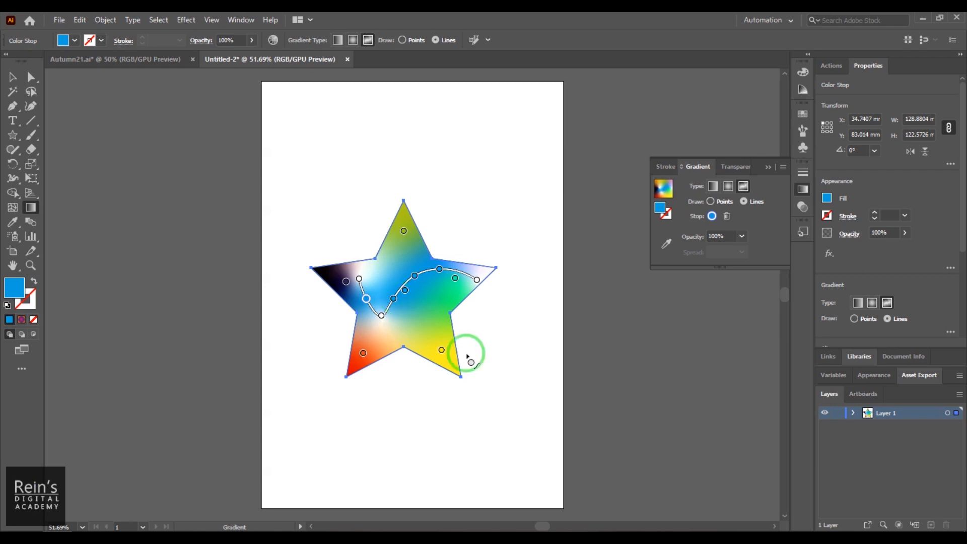
- Switch to the Autumn21.ai document and examine its shapes in Outline view, then return to the color preview
left_click(155, 62)
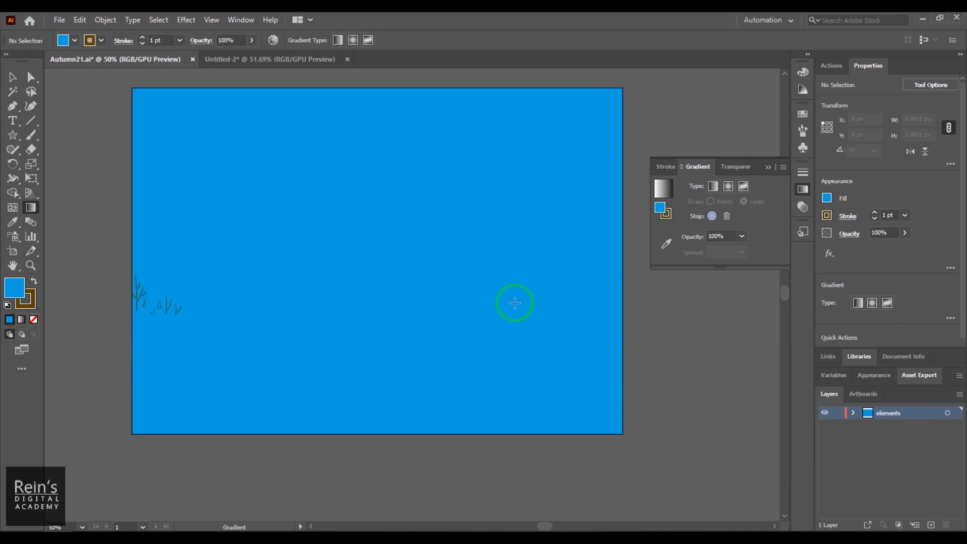
left_click(211, 20)
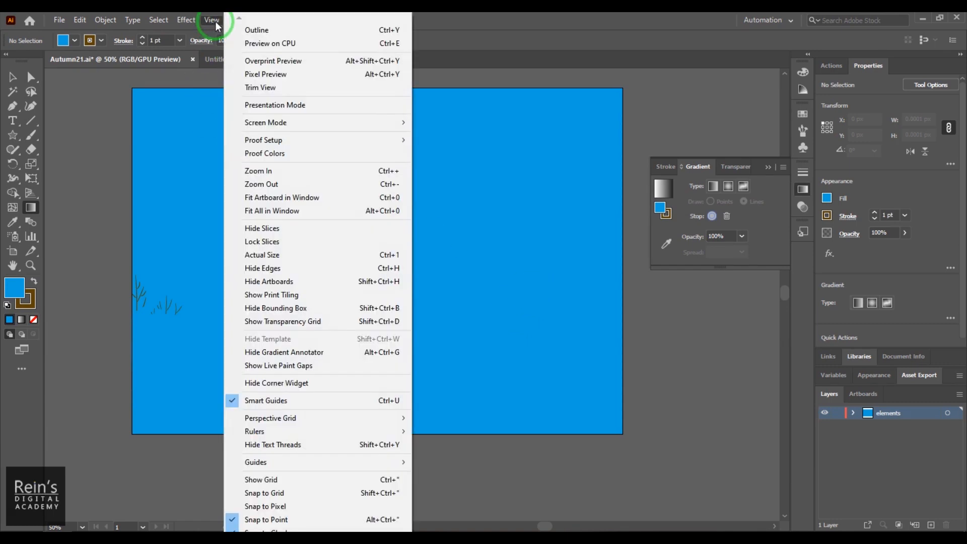
left_click(255, 31)
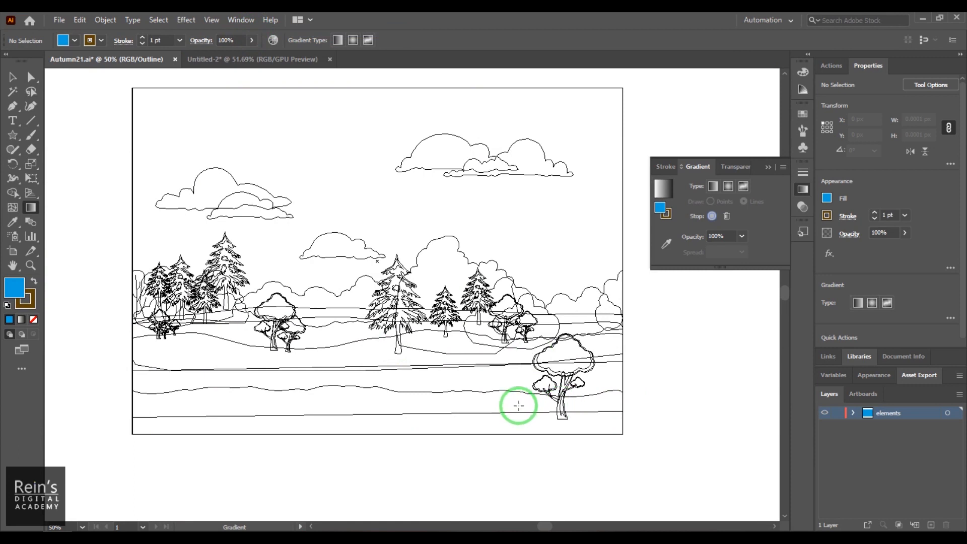
left_click(212, 20)
left_click(248, 31)
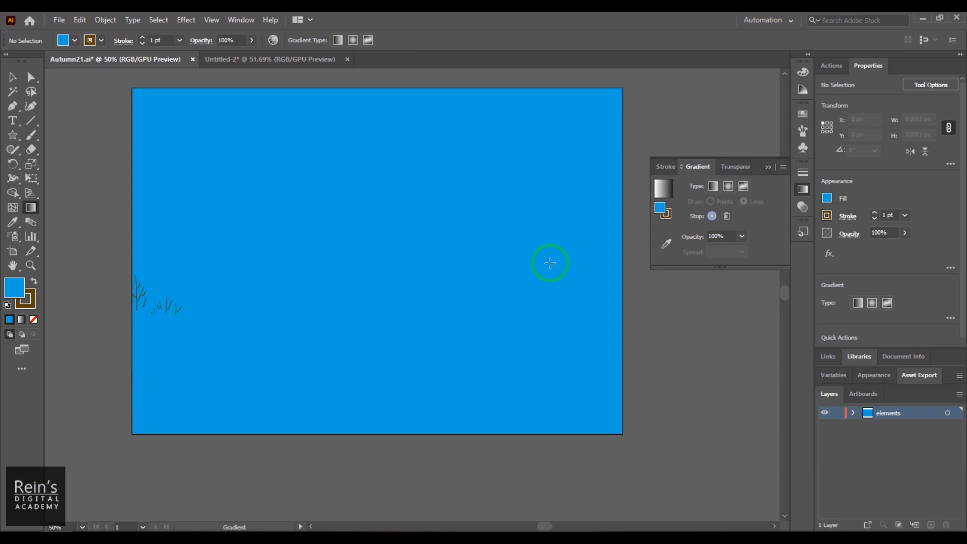
- Select the full-size blue sky rectangle and fill it with a linear gradient
left_click_drag(485, 313, 527, 336)
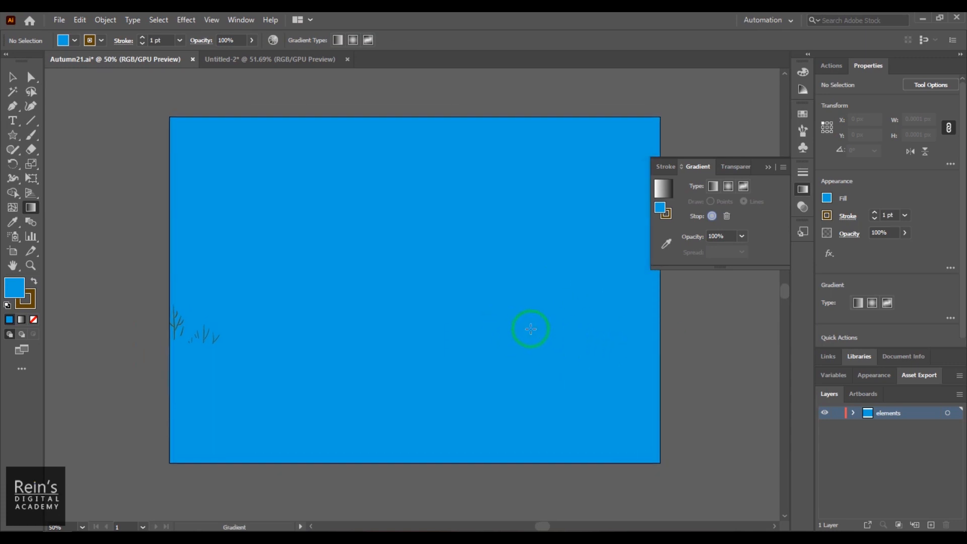
left_click(12, 77)
left_click(360, 146)
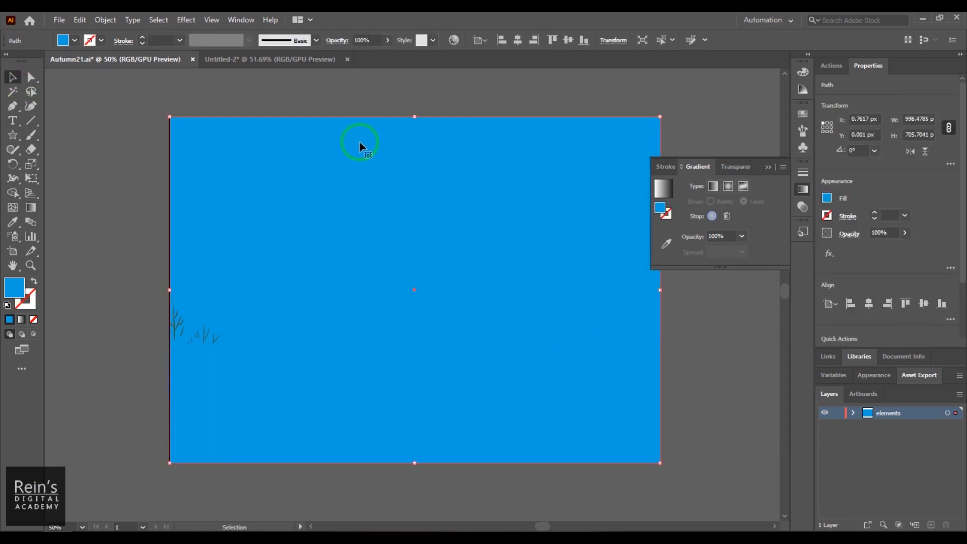
left_click(710, 186)
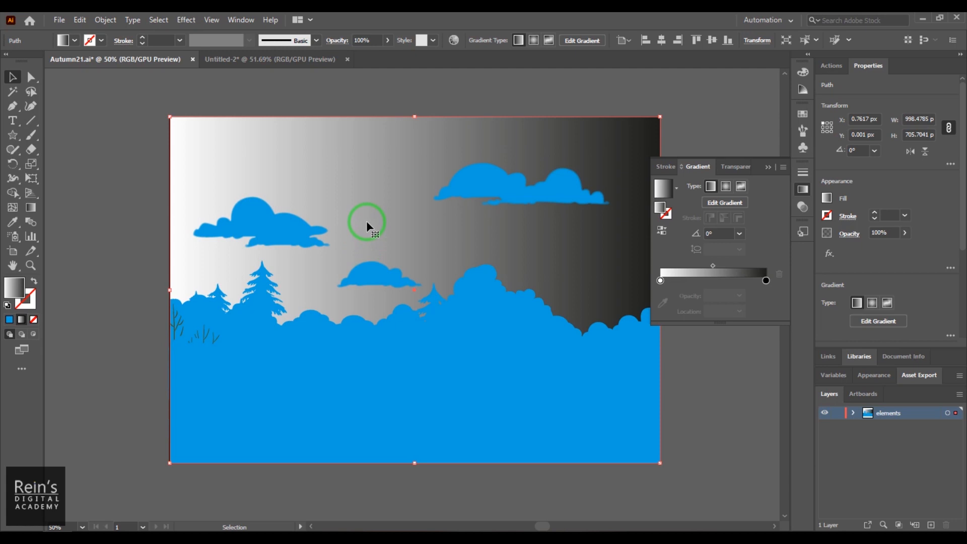
- Open the Sky gradient swatch library
left_click(805, 113)
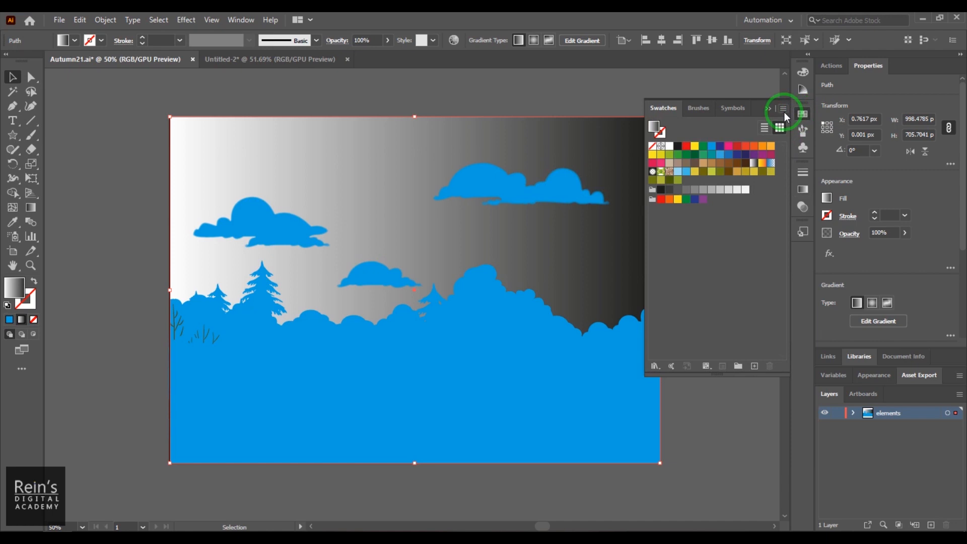
left_click(782, 108)
mouse_move(841, 376)
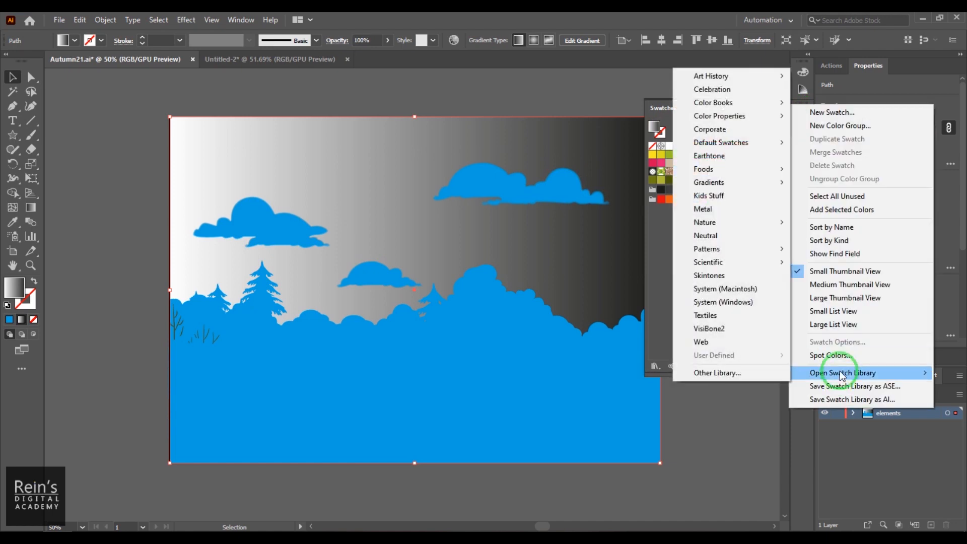
mouse_move(740, 185)
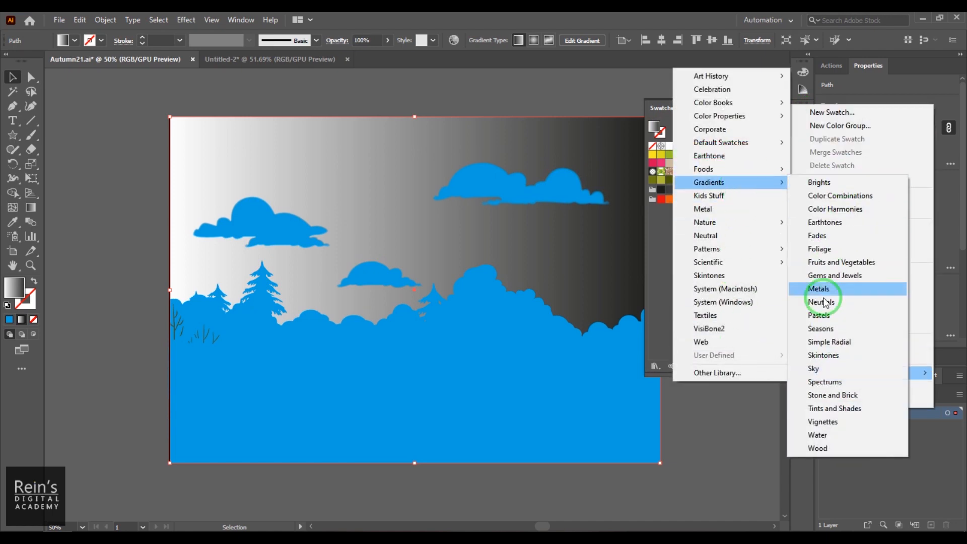
left_click(821, 371)
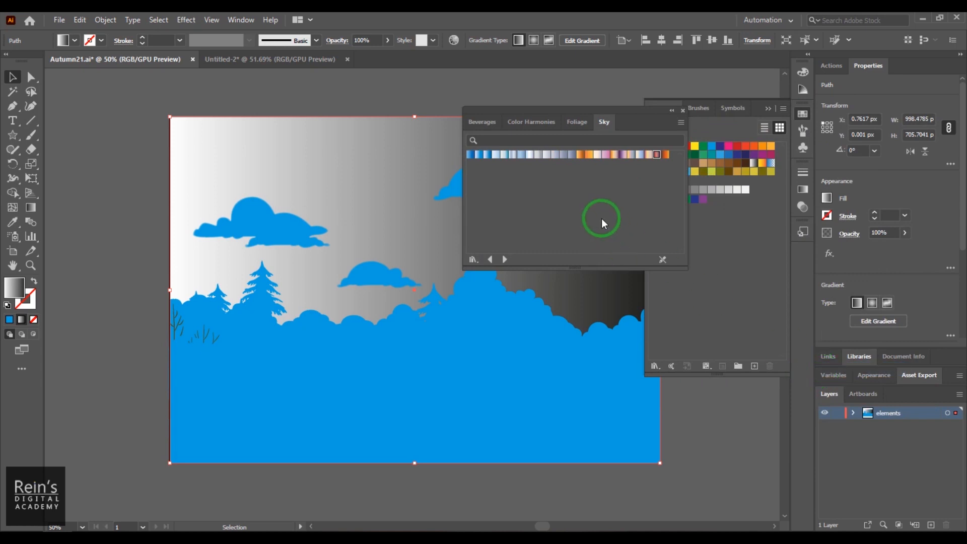
- Try a yellow-to-blue sunset gradient and several blue Sky gradients on the background rectangle
left_click(629, 154)
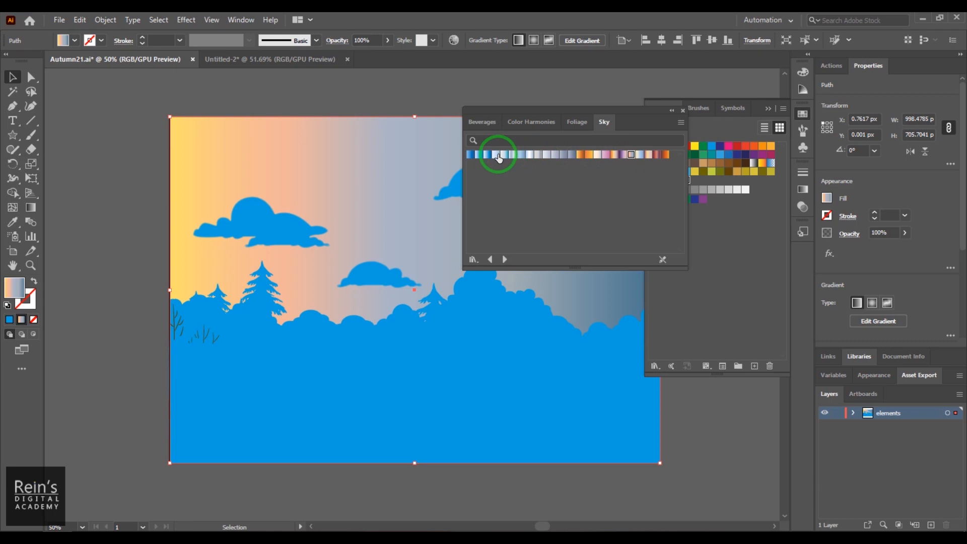
left_click(497, 155)
left_click(512, 155)
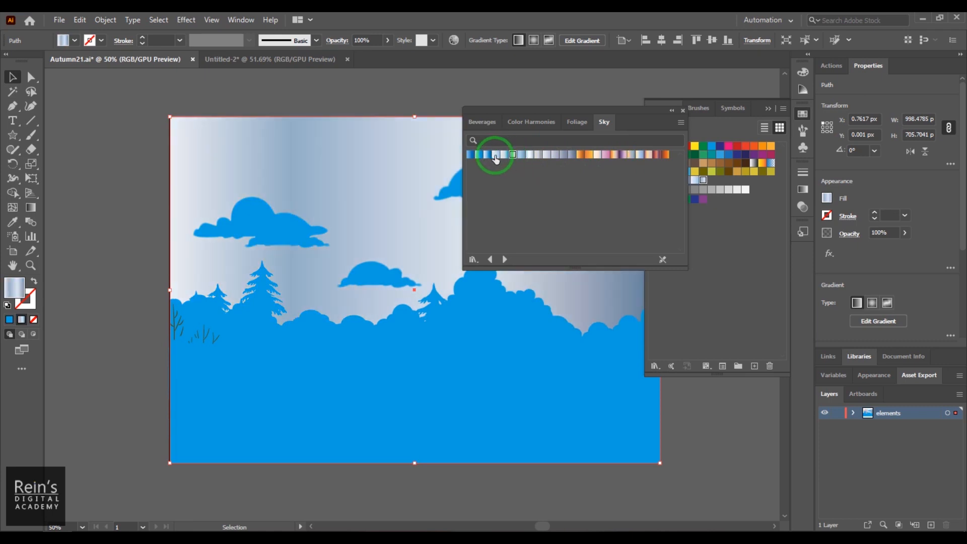
left_click(496, 155)
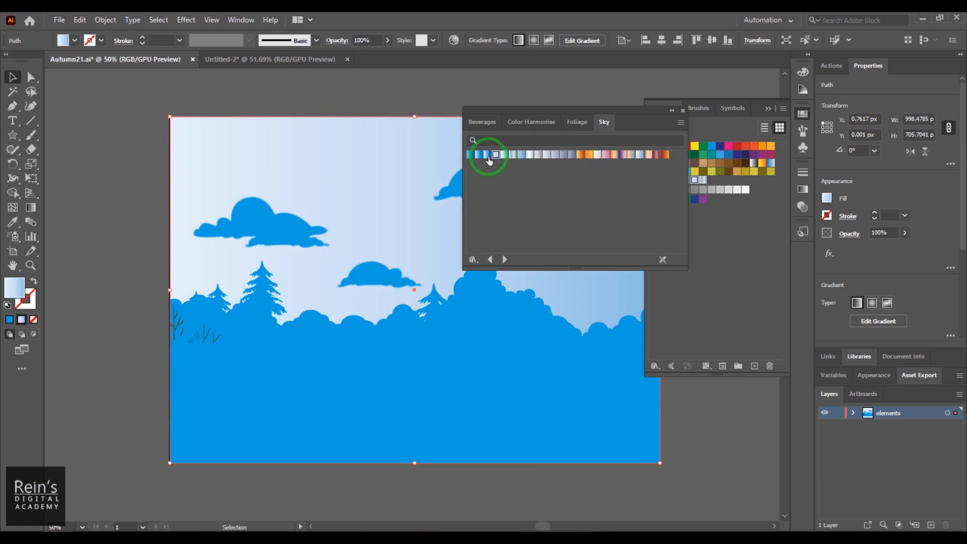
left_click(487, 155)
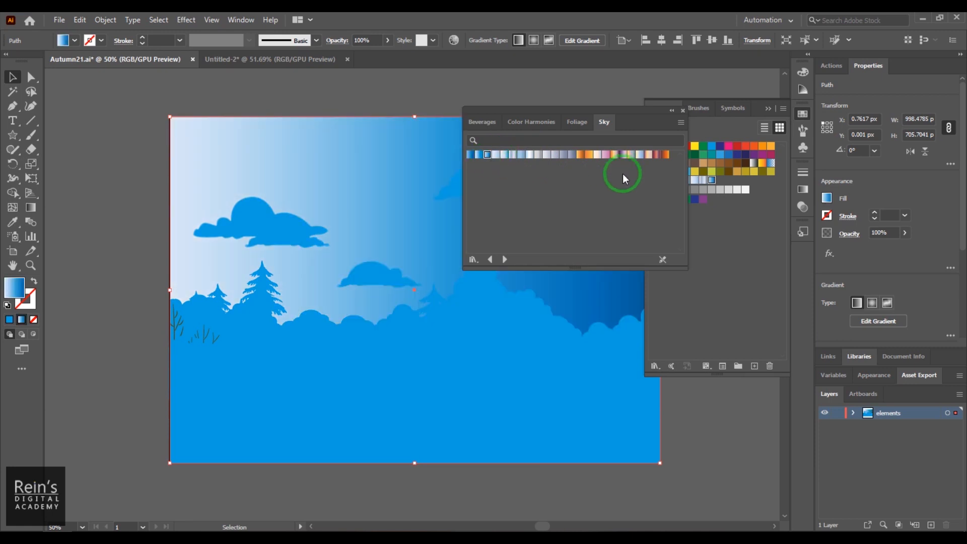
- Apply the cream-to-light-blue-to-periwinkle Sky gradient to the background, close the library, and show the gradient's settings
left_click(640, 155)
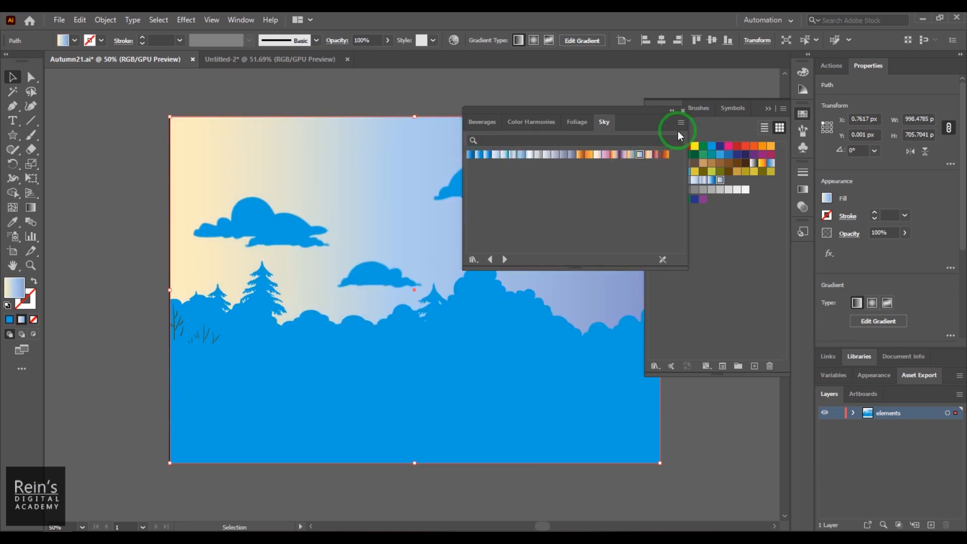
left_click(682, 110)
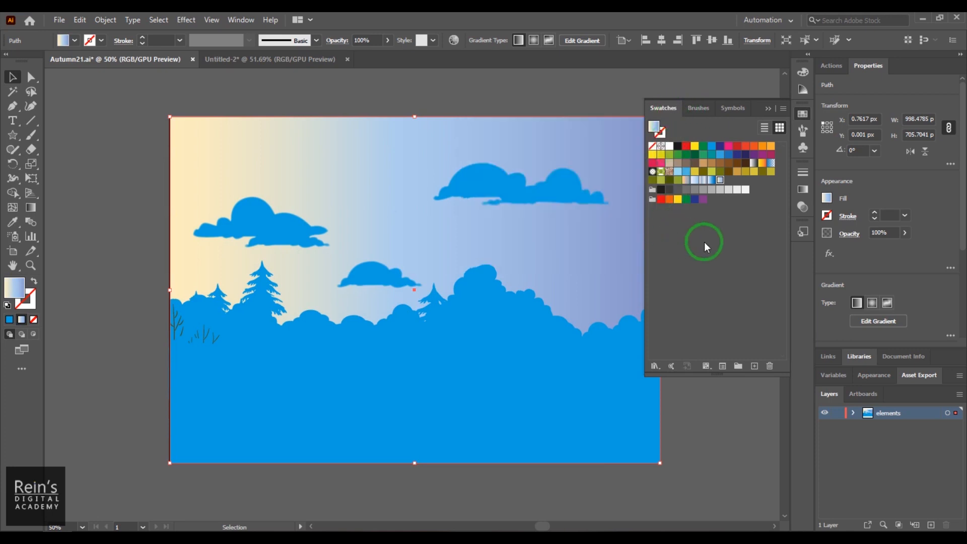
left_click(802, 115)
left_click(804, 189)
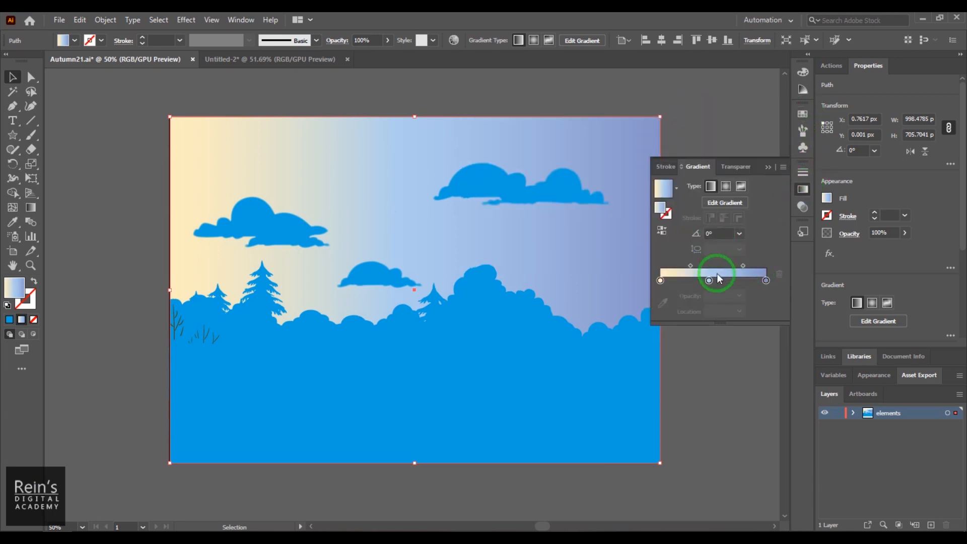
- Edit the background sky's linear gradient and set its angle to 90°
left_click(709, 204)
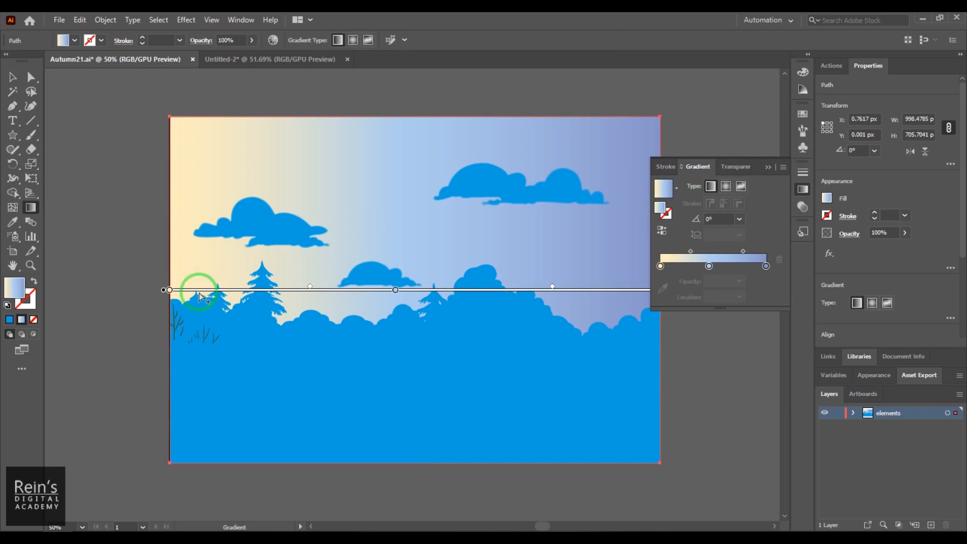
left_click(710, 219)
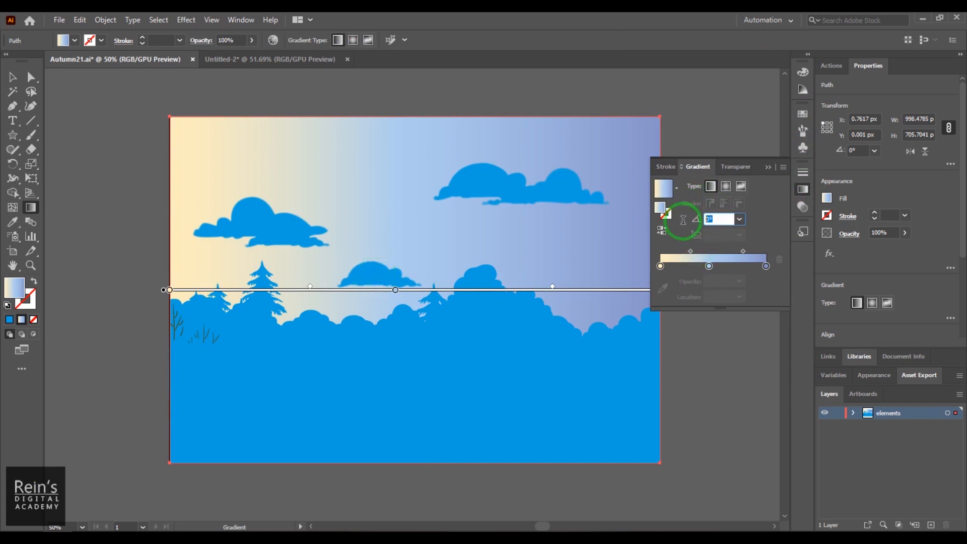
type("90")
key("Return")
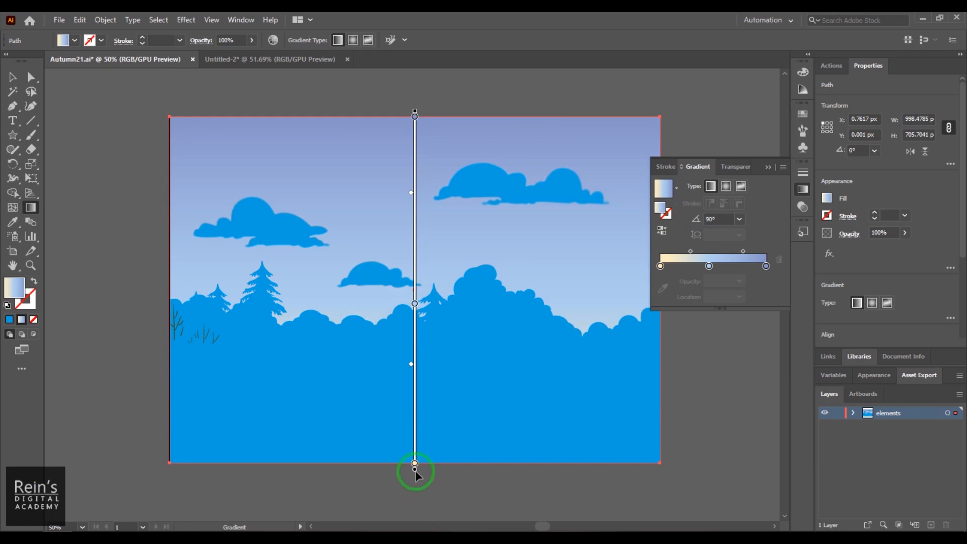
- Reposition the sky gradient so cream sits at the treeline and periwinkle ends above the artboard, with the light-blue stop at 43.5817%
left_click_drag(415, 115, 415, 243)
left_click_drag(415, 463, 415, 308)
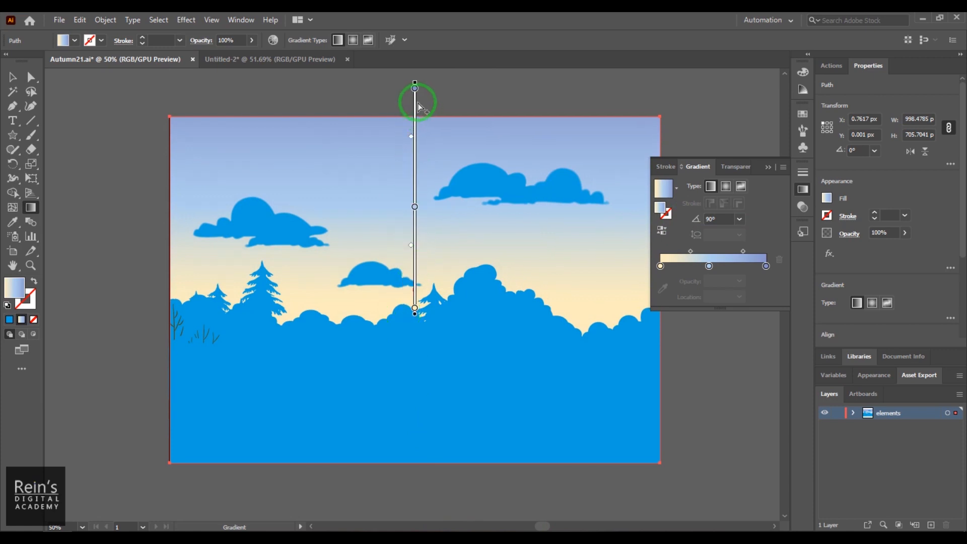
mouse_move(415, 206)
left_mouse_down()
mouse_move(415, 229)
mouse_move(415, 164)
mouse_move(417, 257)
mouse_move(416, 213)
left_mouse_up()
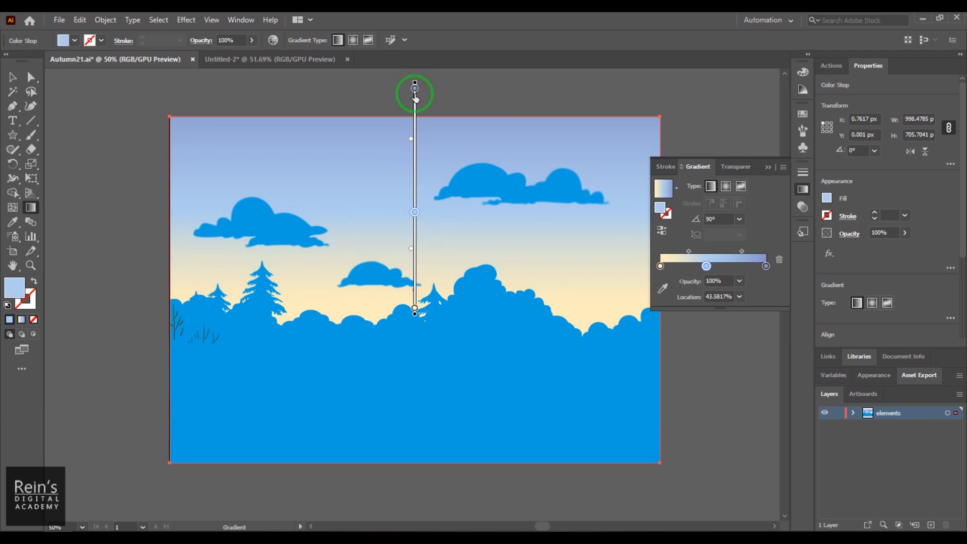
left_click_drag(414, 316, 415, 346)
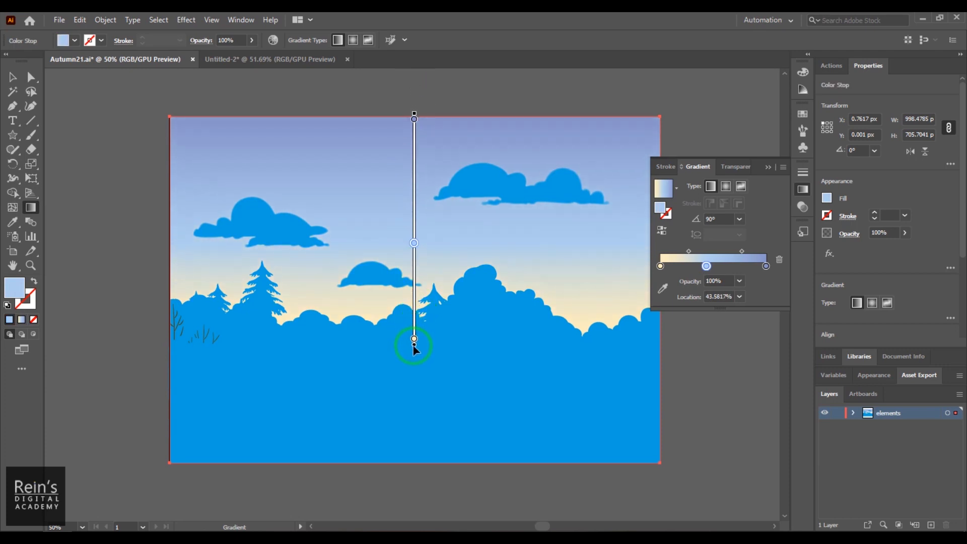
mouse_move(415, 116)
left_mouse_down()
mouse_move(417, 71)
mouse_move(415, 82)
left_mouse_up()
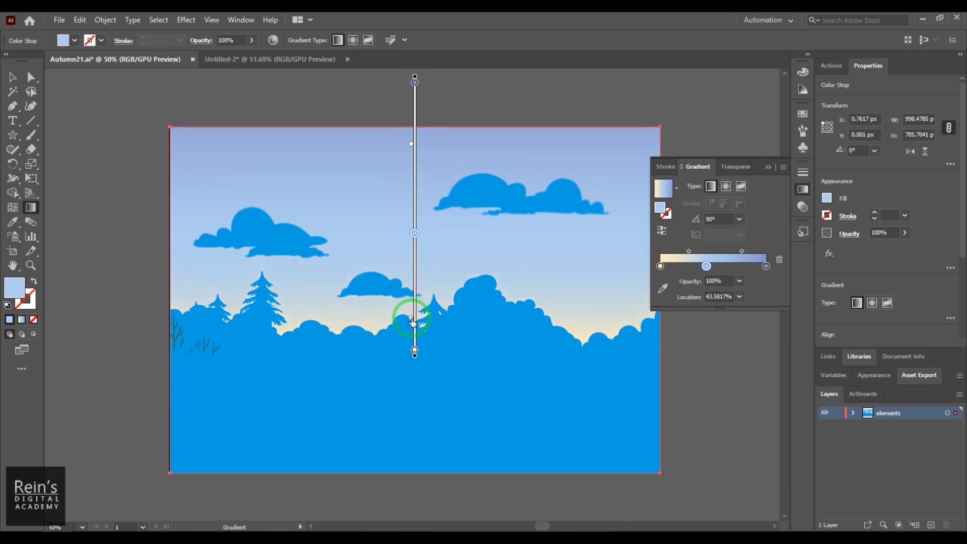
left_click_drag(397, 318, 396, 319)
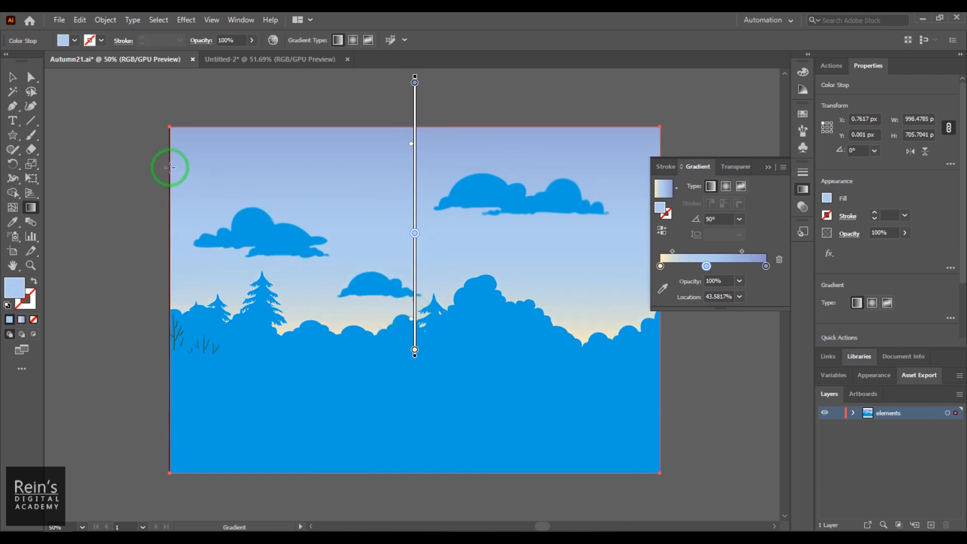
- Select the large rear shape of the left cloud and open the Neutrals gradient swatch library
left_click(12, 77)
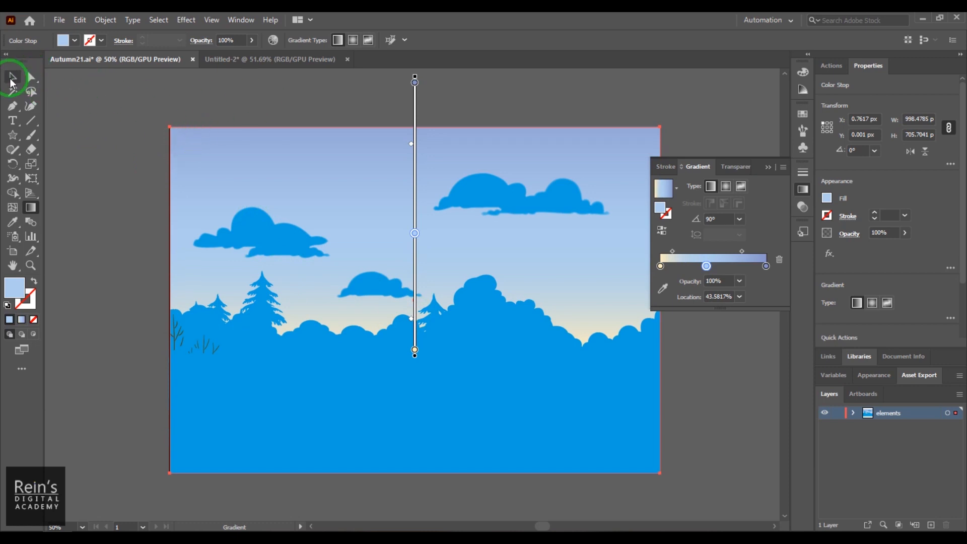
left_click(237, 229)
left_click(716, 221)
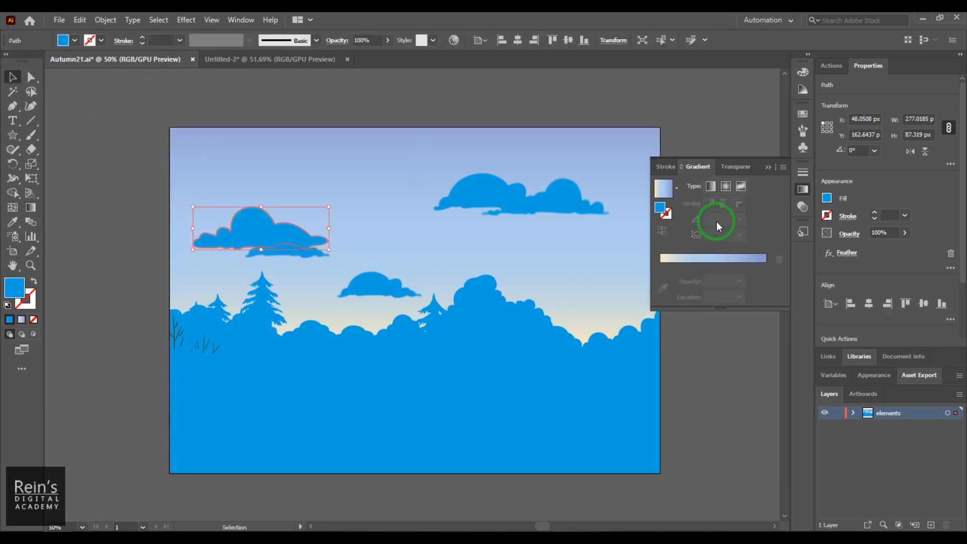
left_click(806, 115)
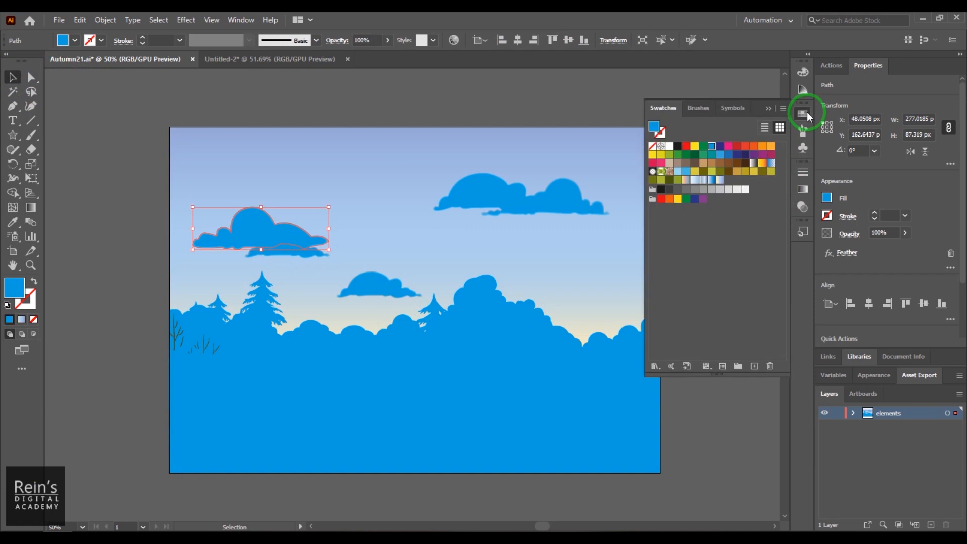
left_click(783, 108)
mouse_move(840, 375)
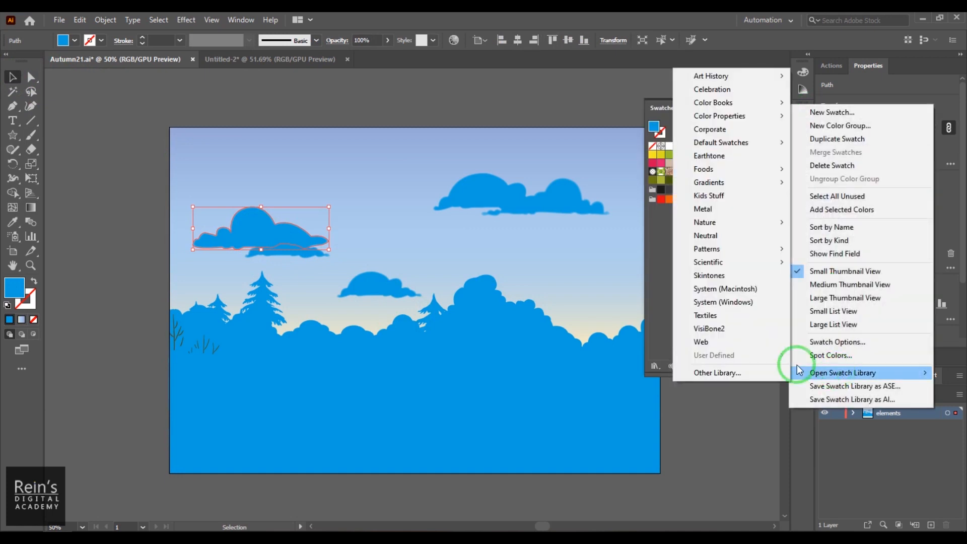
mouse_move(756, 186)
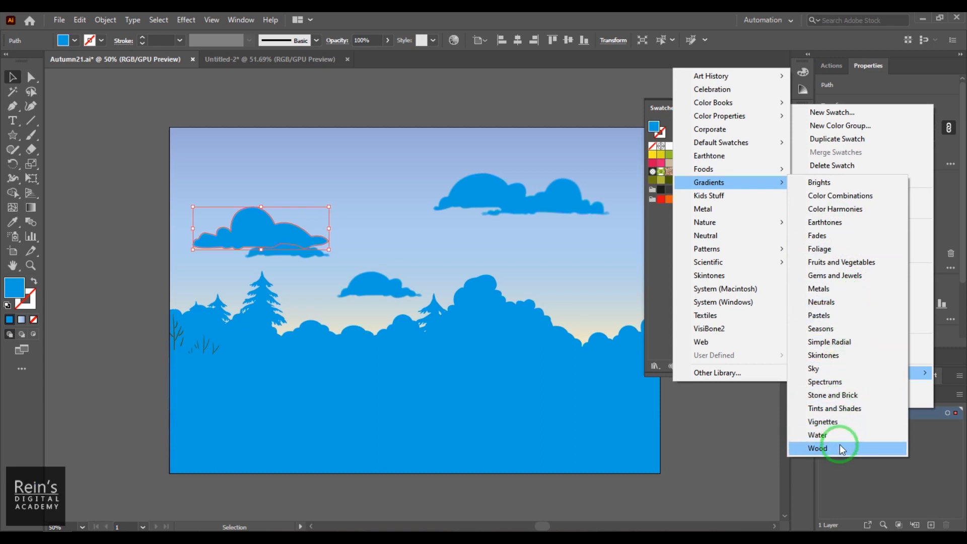
left_click(852, 306)
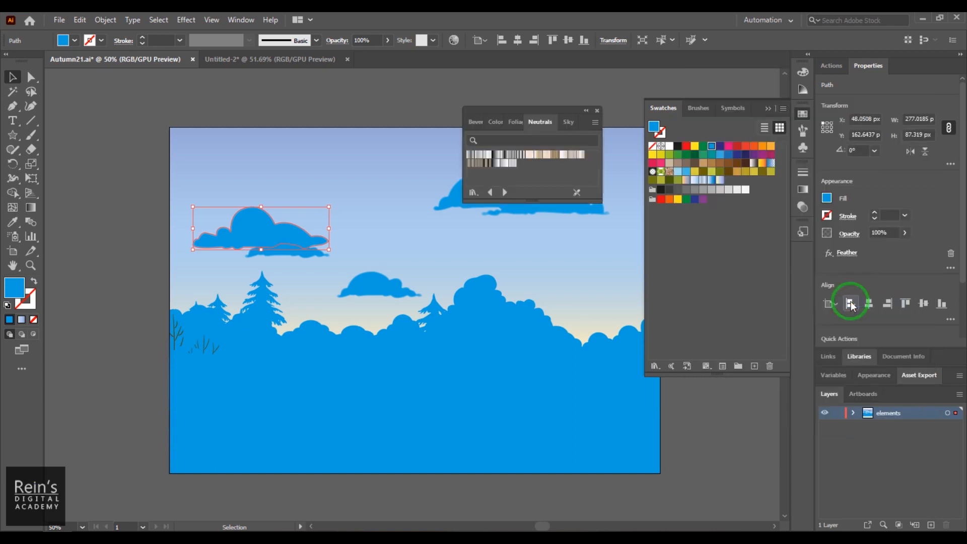
- Try several grey-to-white neutral gradients on the cloud, apply Neutral 19, and close the library
left_click(479, 155)
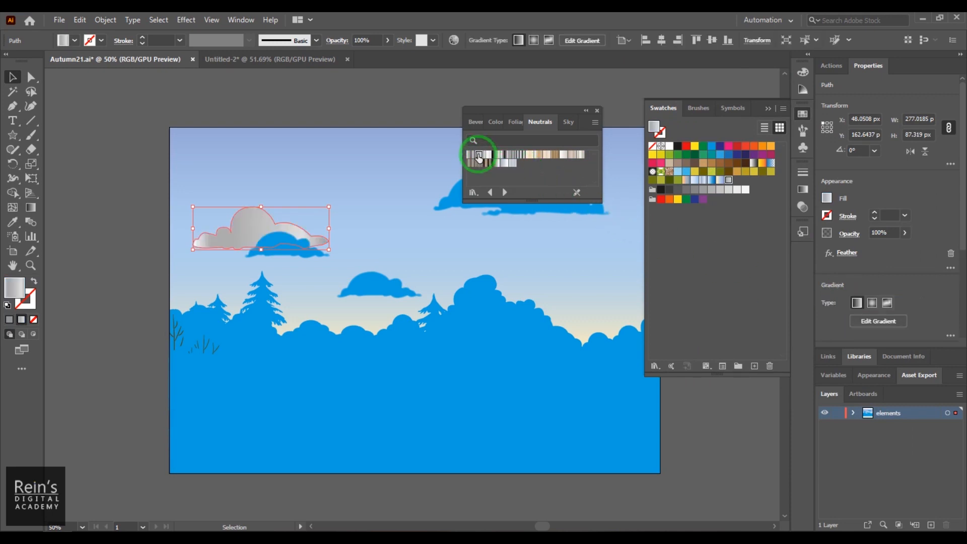
left_click(503, 163)
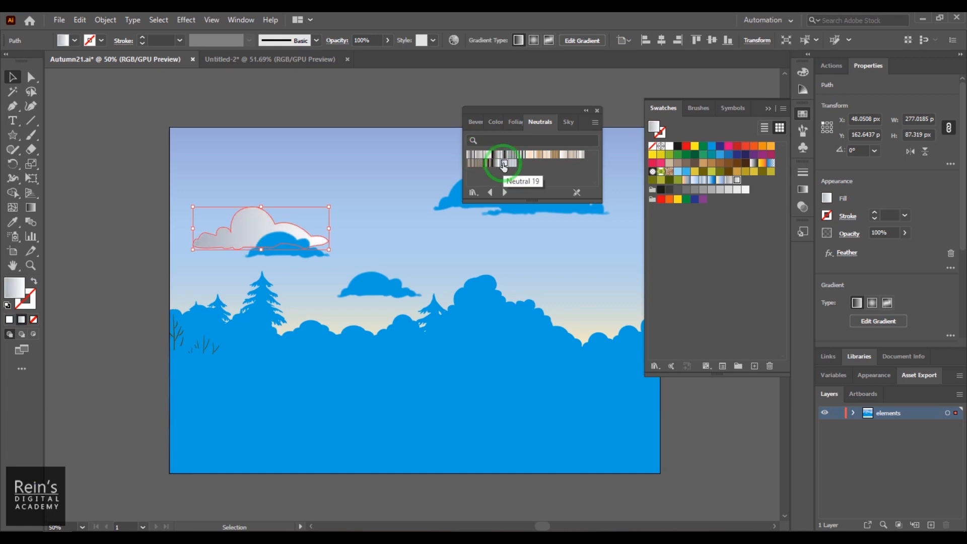
left_click(486, 155)
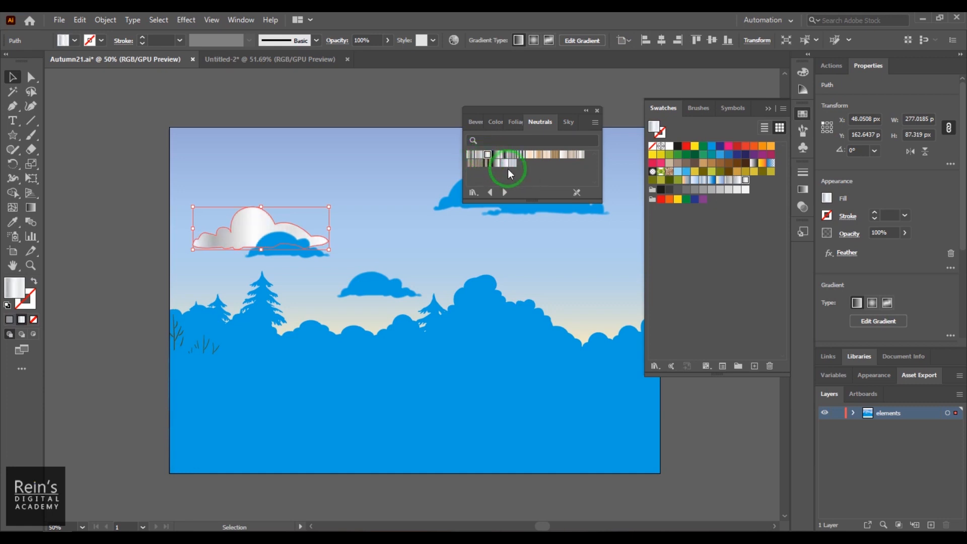
left_click(506, 164)
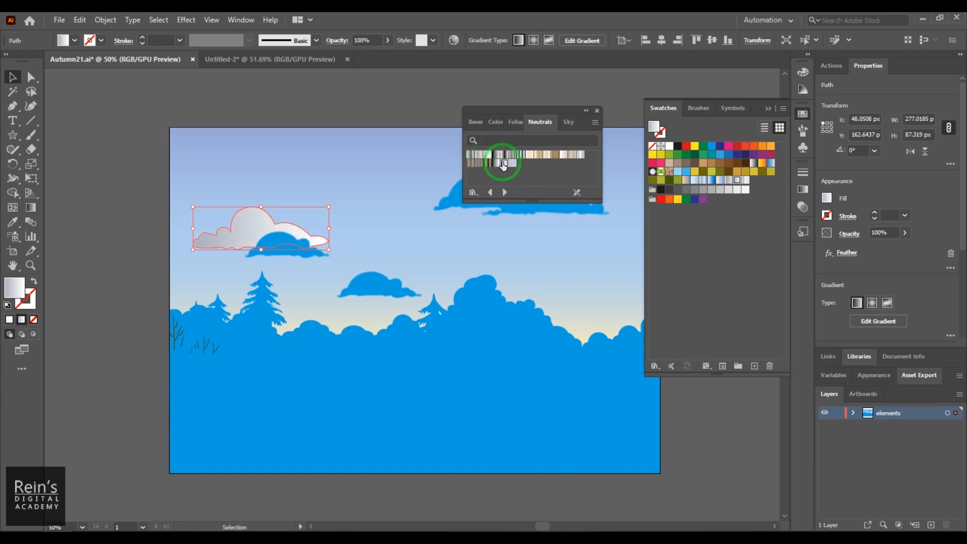
left_click(598, 111)
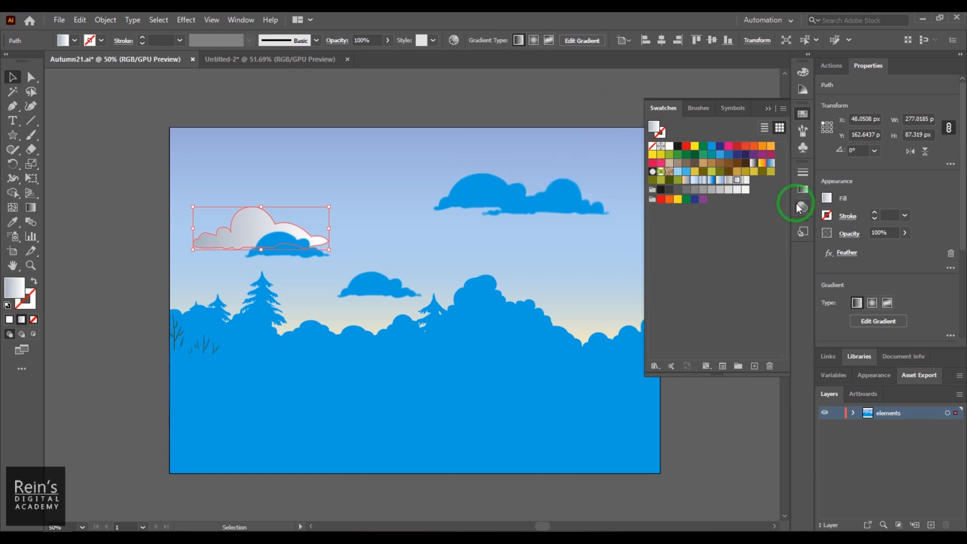
- Set the angle of the left cloud's gradient to 90°
left_click(803, 190)
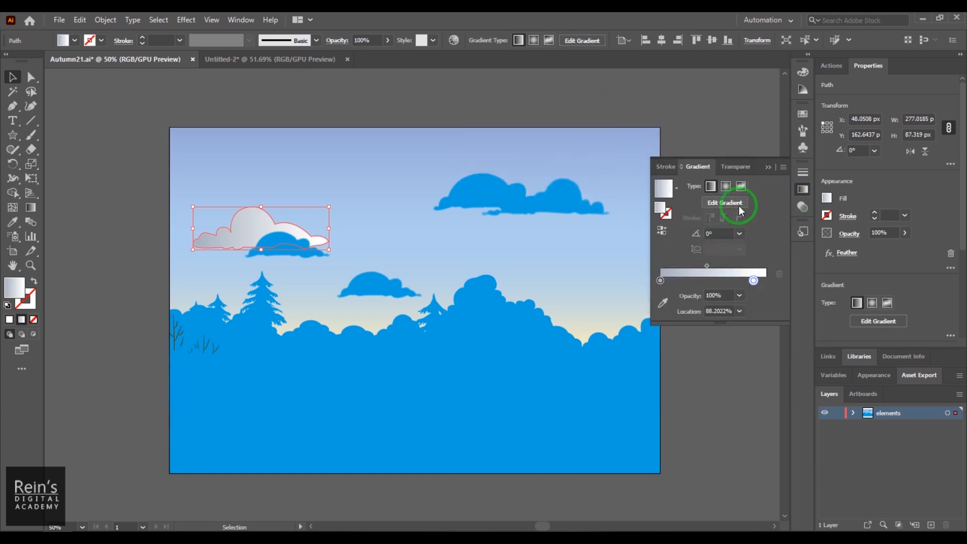
left_click(726, 231)
type("90")
key("Return")
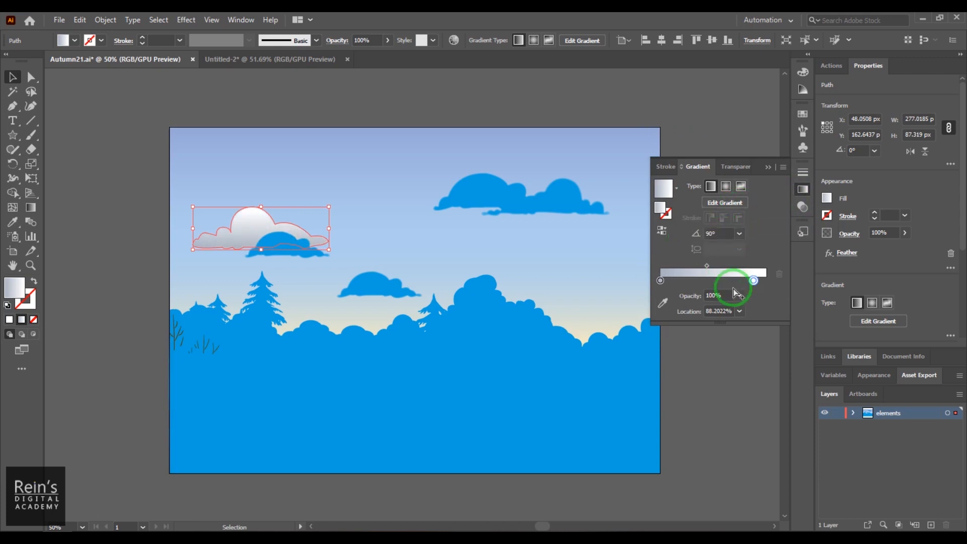
- Extend the large left cloud's gradient below its base and shift the white stop slightly lower
left_click(724, 202)
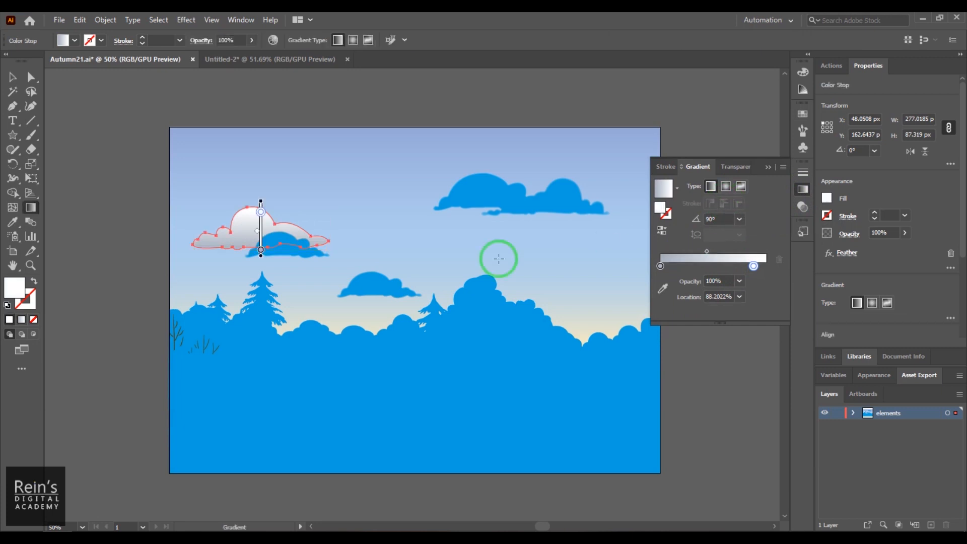
mouse_move(259, 256)
left_mouse_down()
mouse_move(261, 276)
mouse_move(251, 265)
mouse_move(261, 267)
left_mouse_up()
mouse_move(261, 210)
left_mouse_down()
mouse_move(261, 185)
mouse_move(261, 216)
left_mouse_up()
left_click(260, 259)
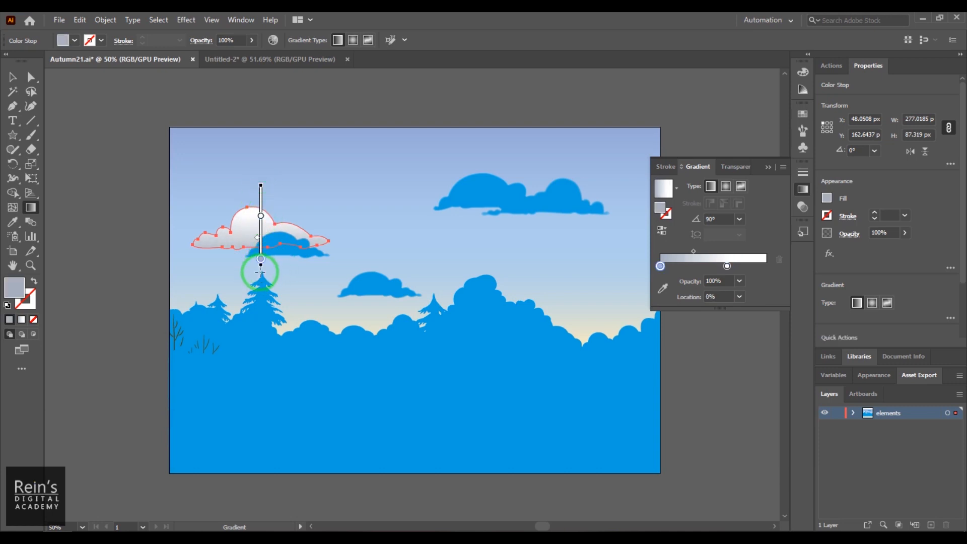
- Copy the large left cloud's gradient onto the smaller cloud in front of it with the Eyedropper
left_click(12, 76)
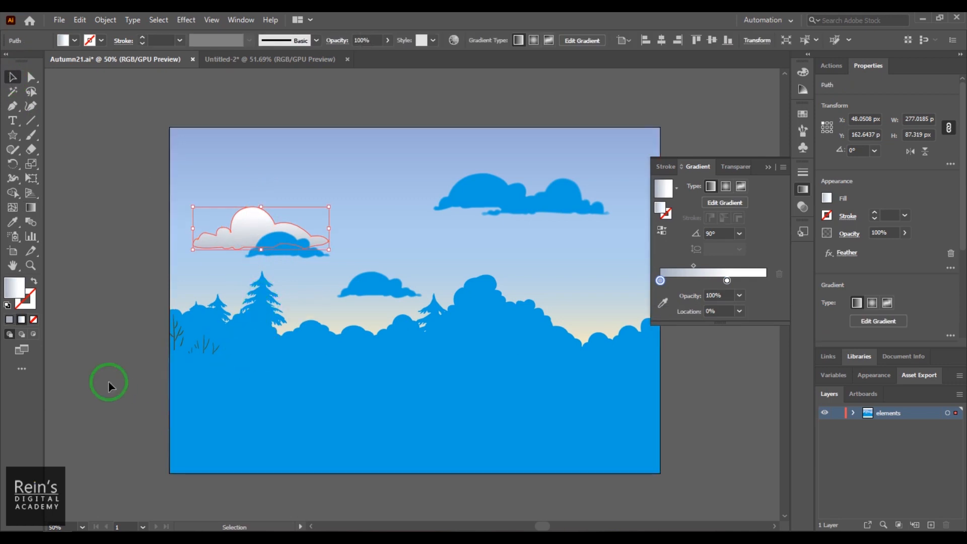
left_click(281, 251)
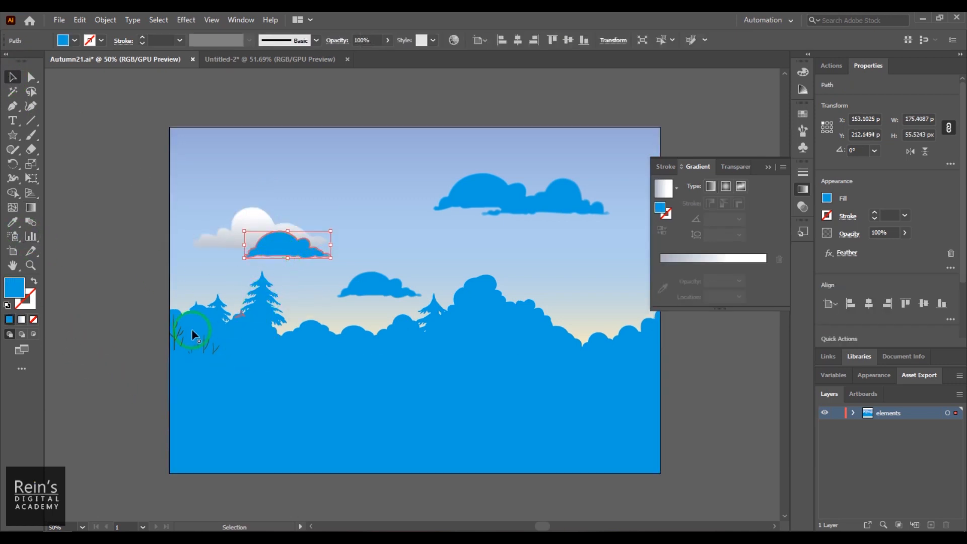
left_click(13, 223)
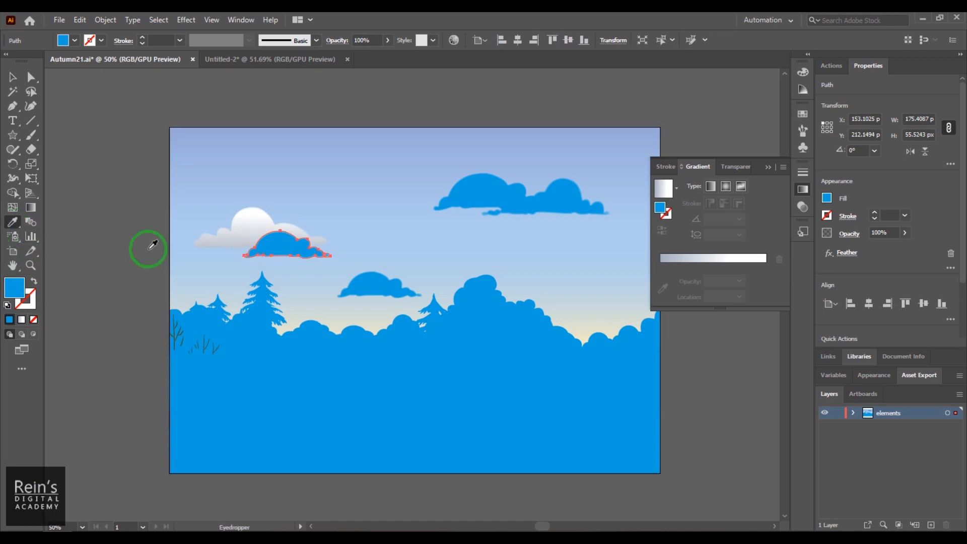
left_click(251, 222)
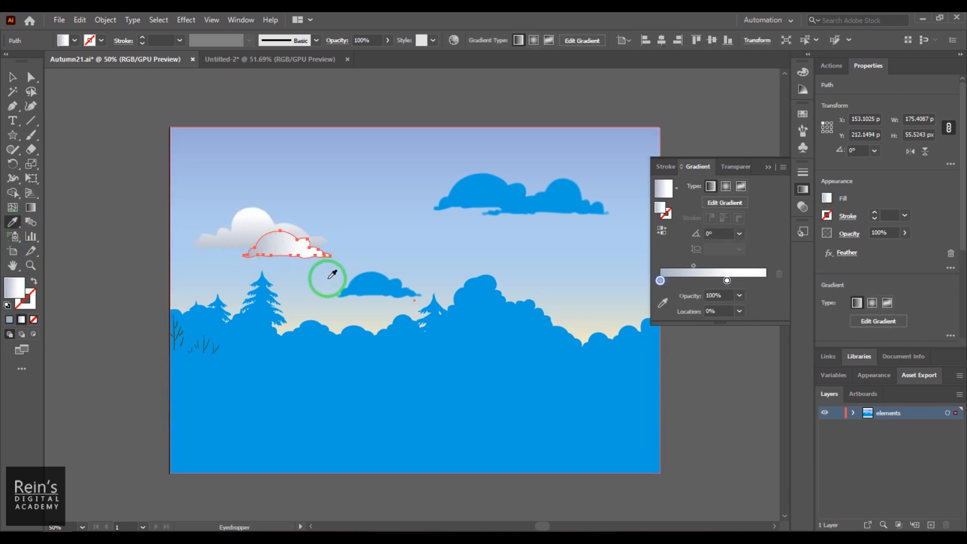
left_click(490, 190)
left_click(490, 189)
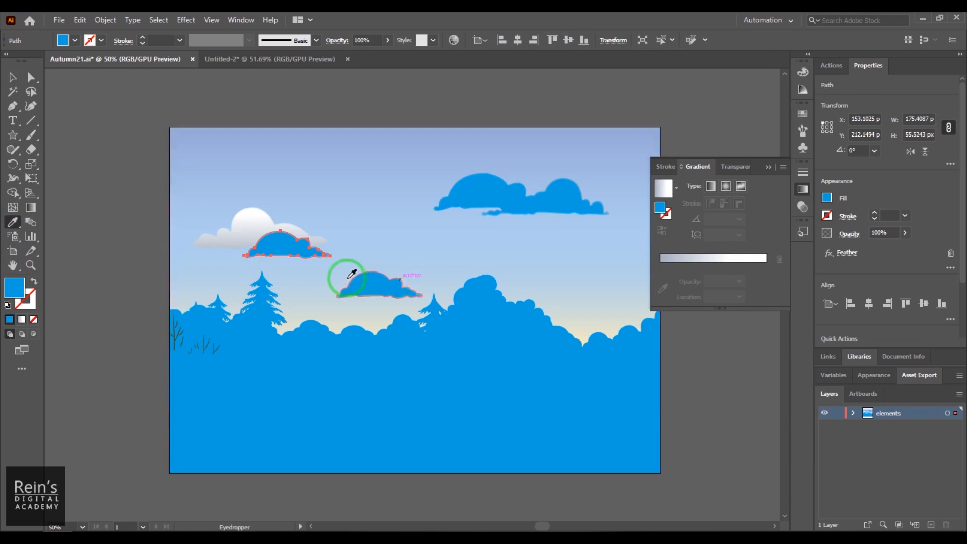
key("ctrl+z")
- Copy the small left cloud's gradient onto the left shape of the upper-right cloud with the Eyedropper
left_click(12, 77)
left_click(487, 192)
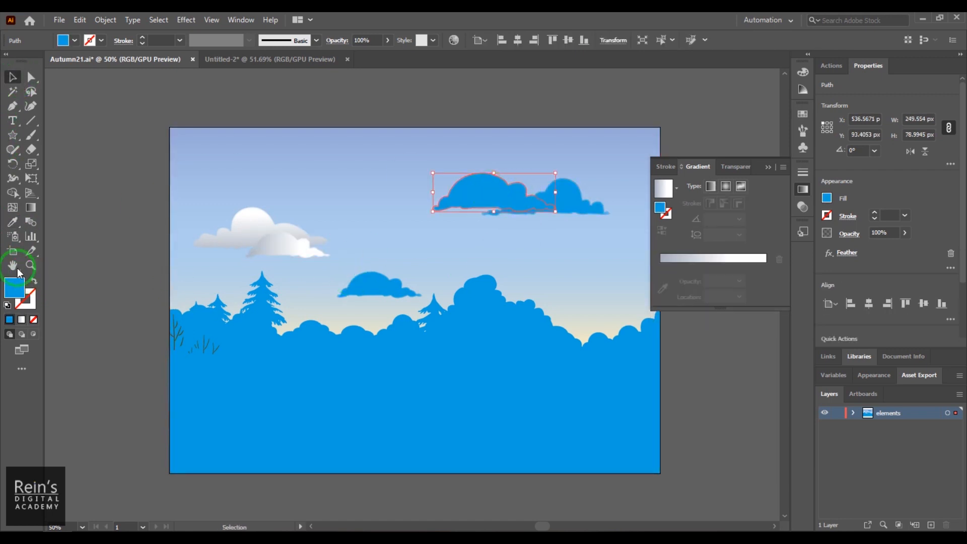
left_click(12, 221)
left_click(288, 247)
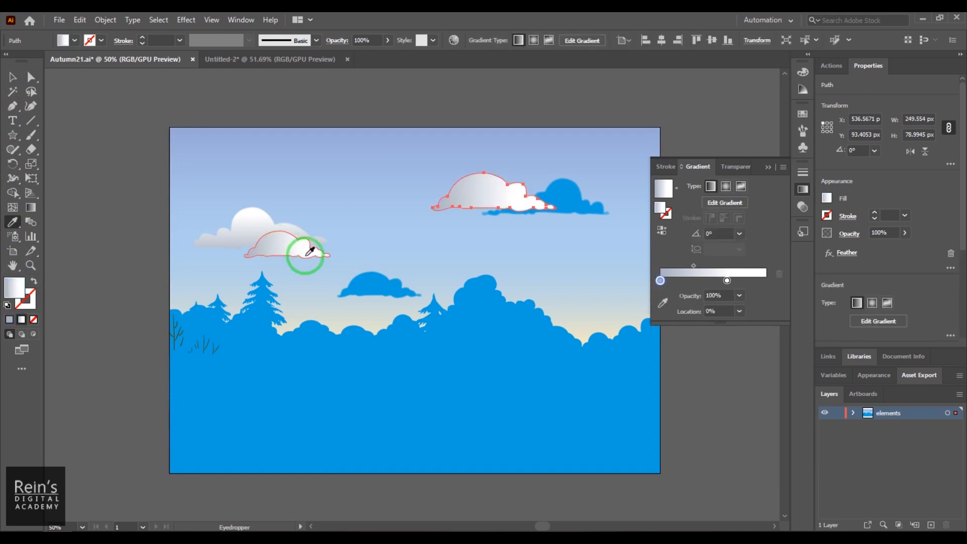
- Fill the right shape of the upper-right cloud with the gradient sampled from its neighbouring cloud shape
left_click(12, 76)
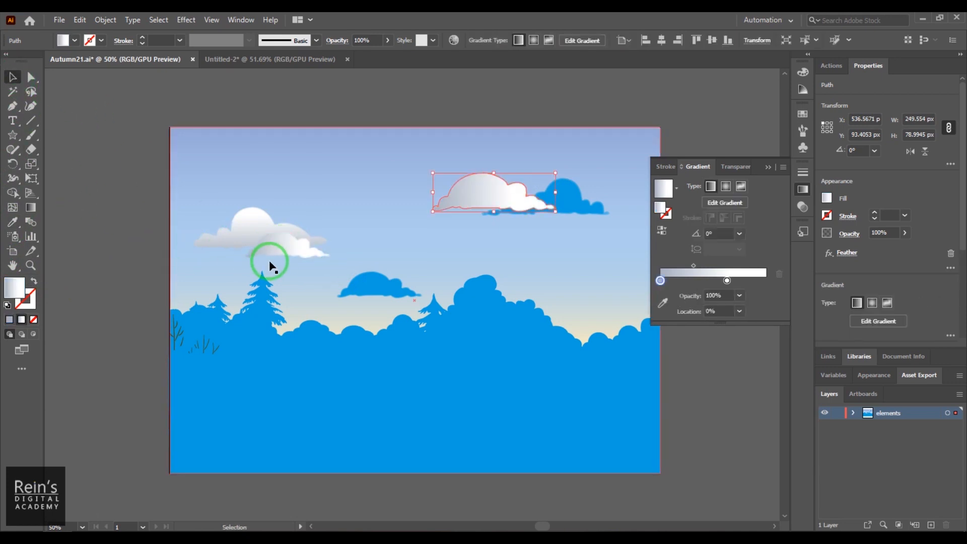
left_click(569, 198)
left_click(508, 224)
left_click(14, 234)
left_click(12, 221)
left_click(467, 190)
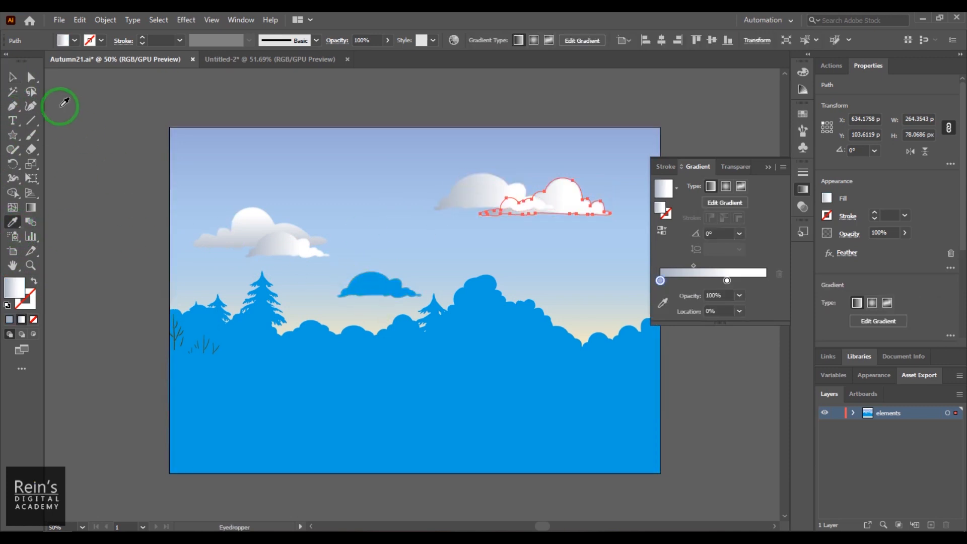
- Apply the large left cloud's gradient to the low middle cloud with the Eyedropper
left_click(13, 78)
left_click(354, 285)
left_click(13, 223)
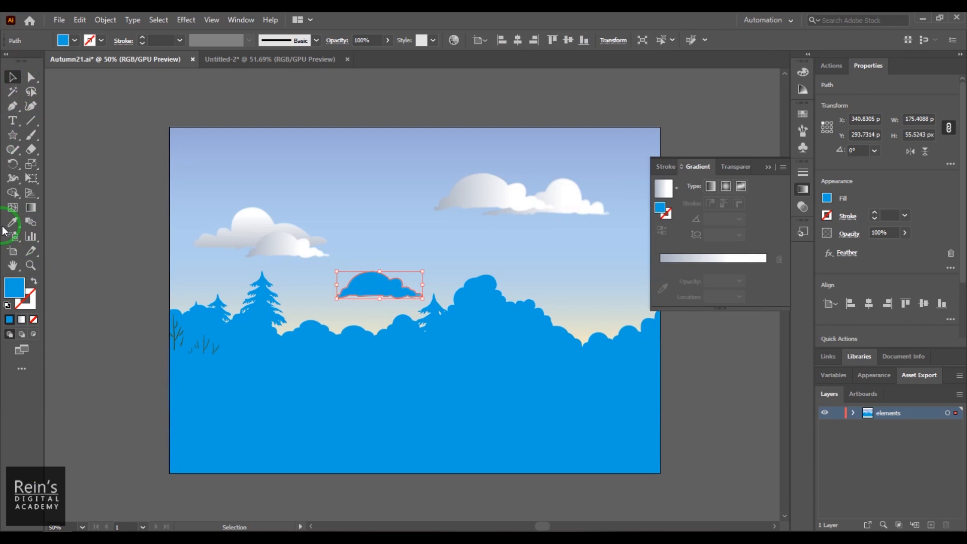
left_click(249, 223)
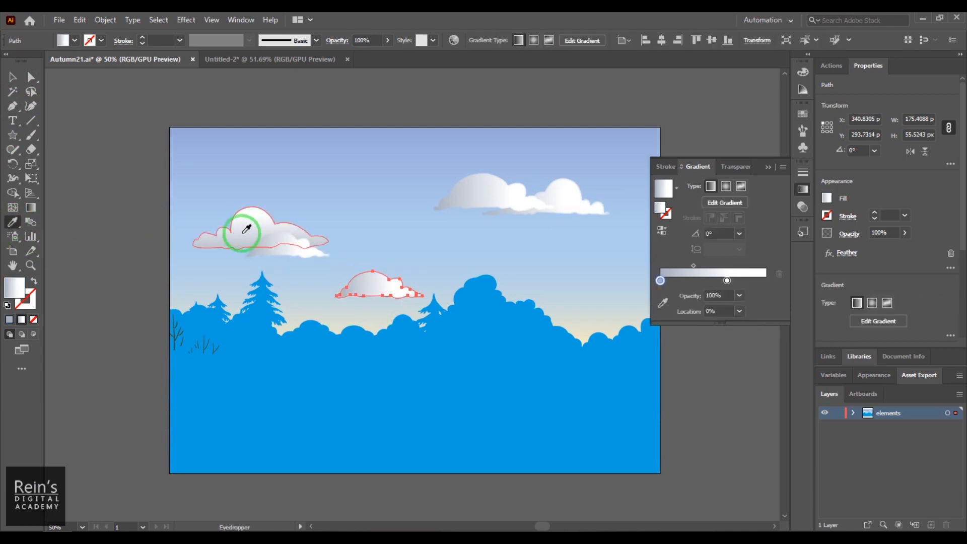
- Set the gradient angle to 90° on the small left cloud, the low middle cloud and both shapes of the upper-right cloud
left_click(14, 78)
left_click(275, 253)
left_click(381, 291, "shift")
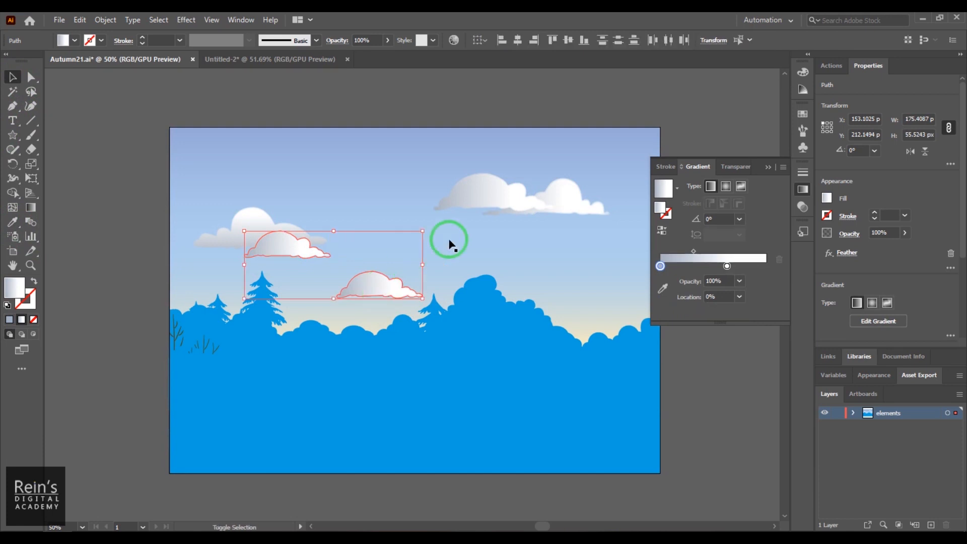
left_click(483, 202, "shift")
left_click(565, 200, "shift")
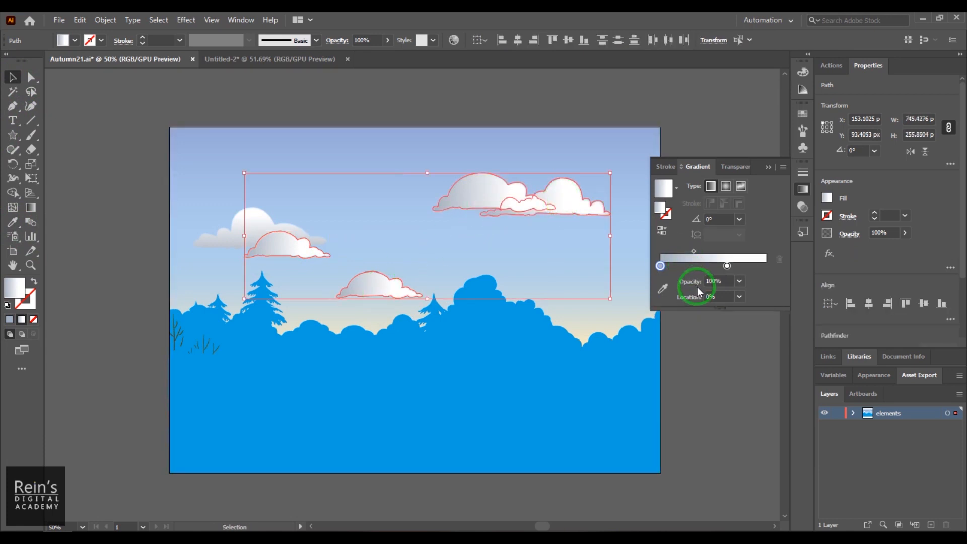
left_click(719, 218)
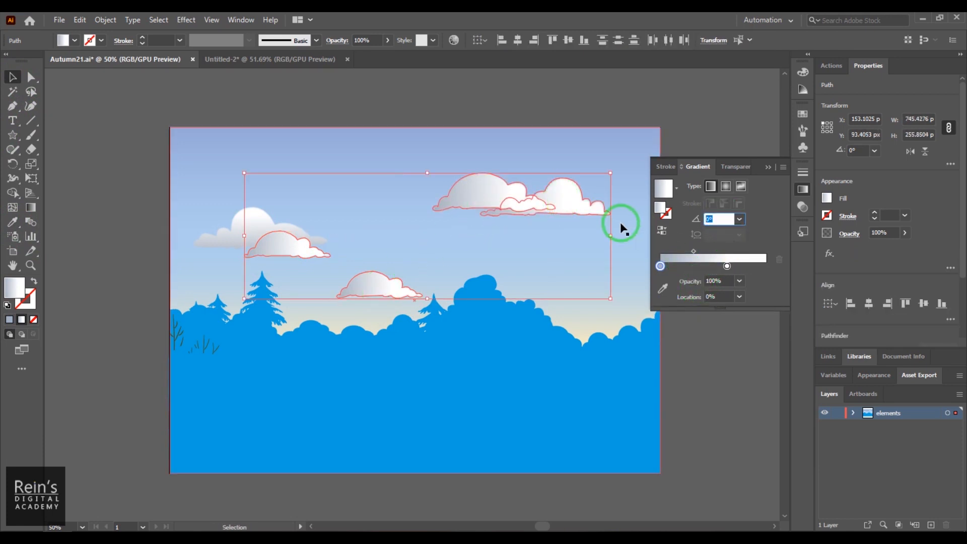
key("Return")
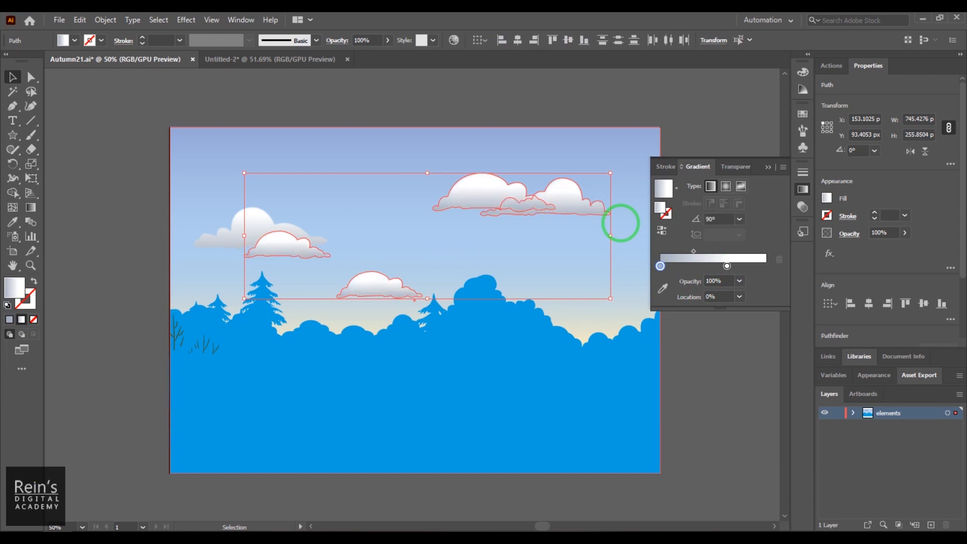
left_click(108, 257)
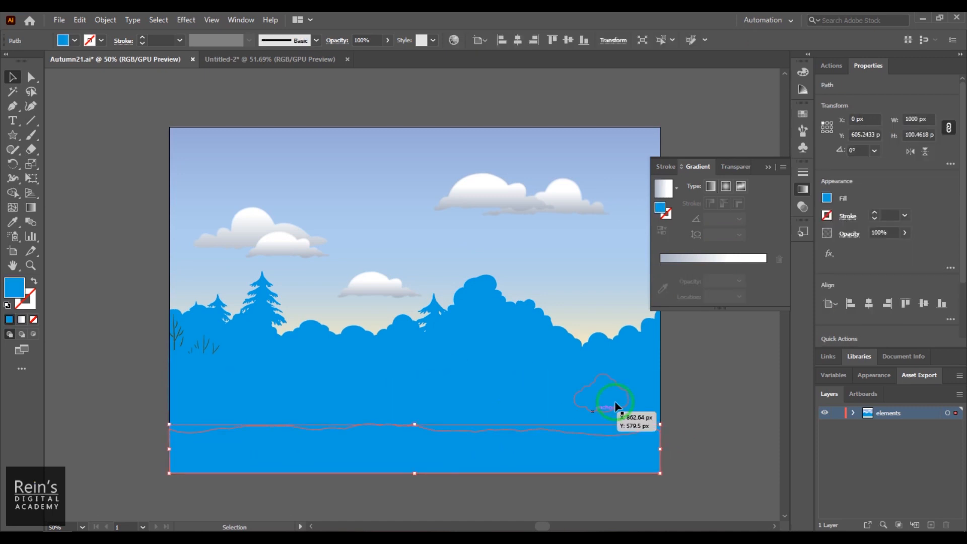
- Load the Foliage gradient swatch library and fill the front ground strip with the Foliage 4 gradient
left_click(802, 114)
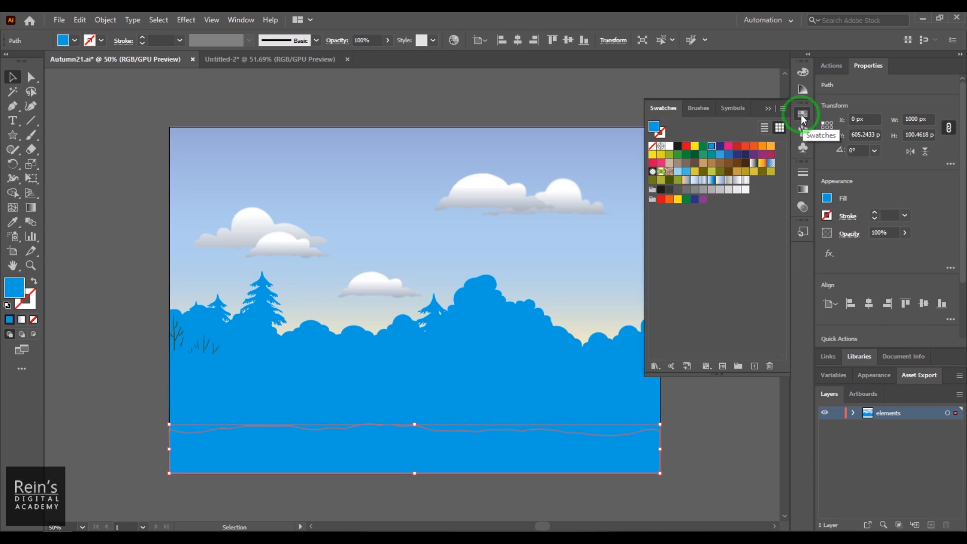
left_click(783, 108)
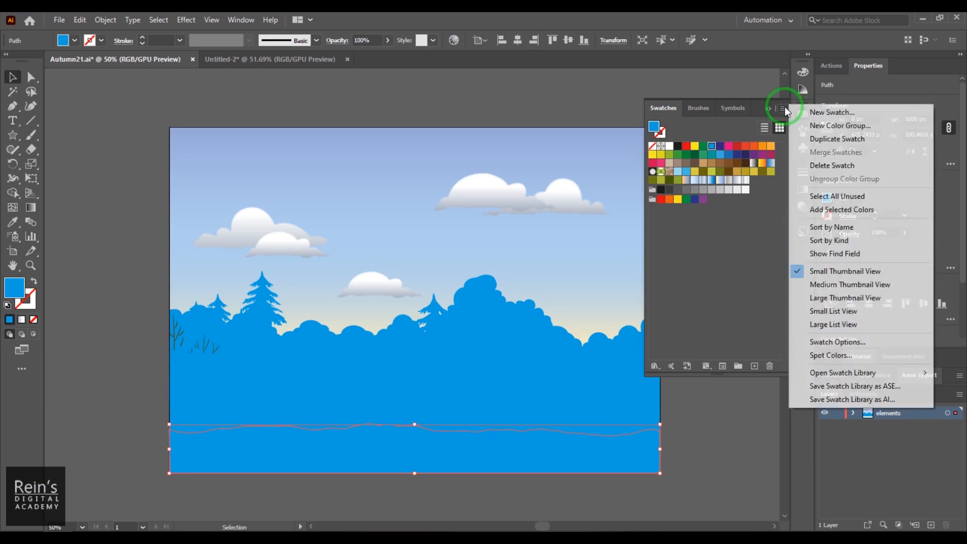
left_click(851, 379)
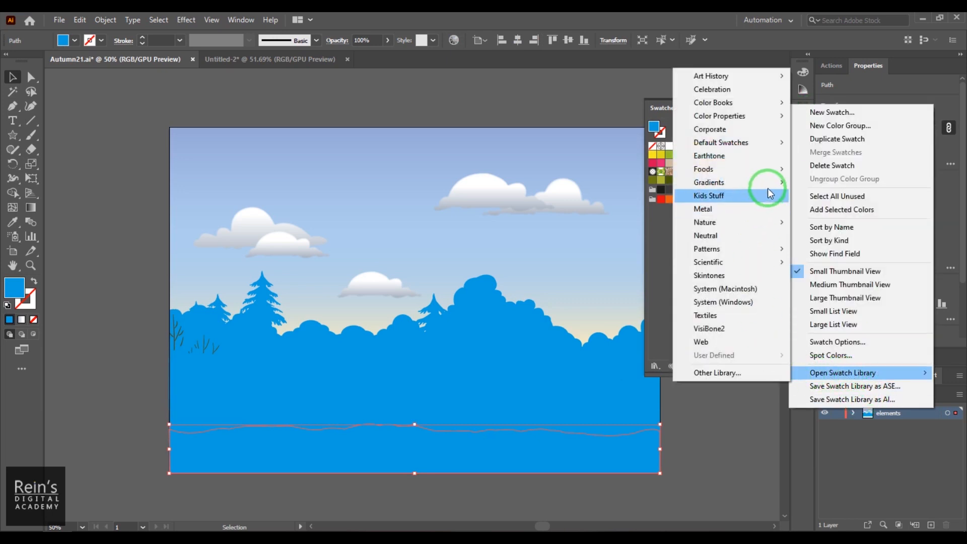
mouse_move(766, 182)
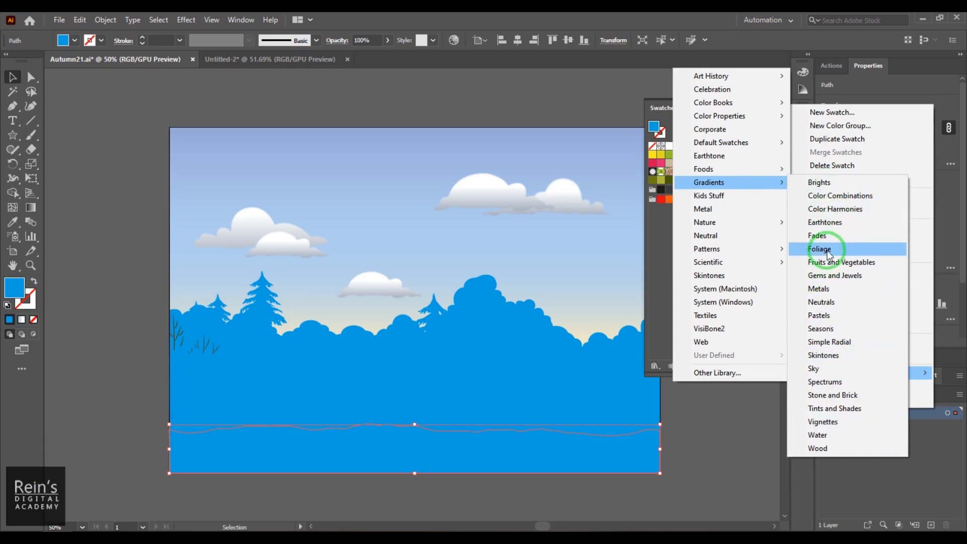
left_click(819, 249)
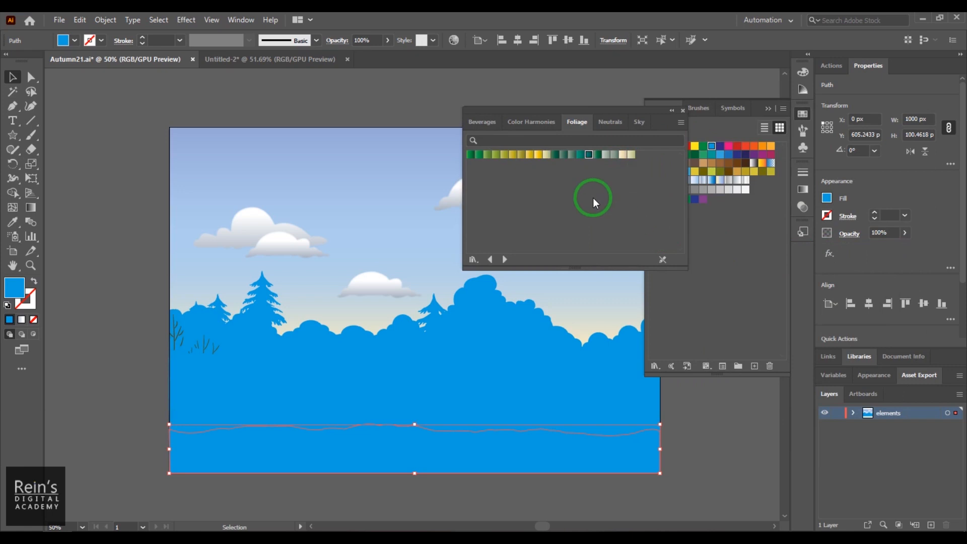
left_click(495, 154)
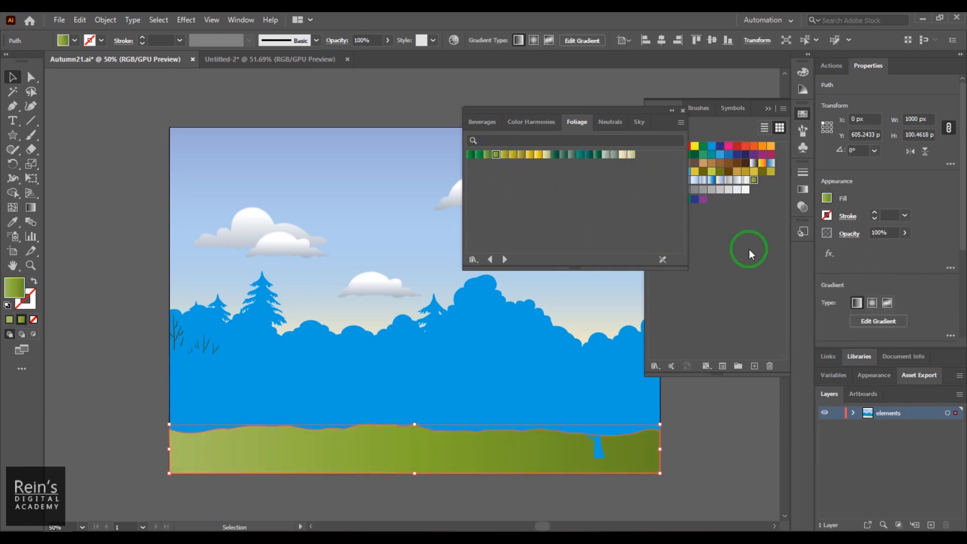
- Fill the two hills directly behind the front ground strip with the Foliage 4 gradient
left_click(420, 408)
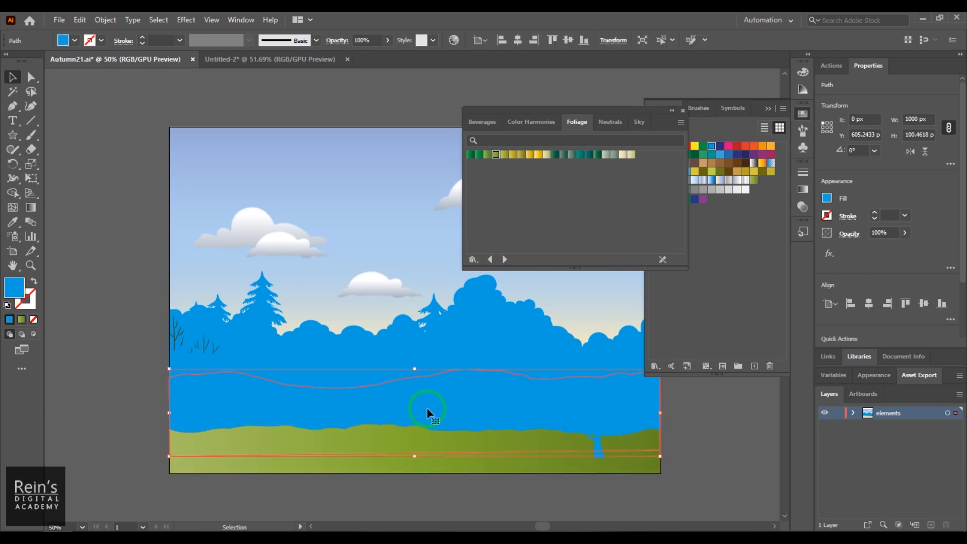
left_click(496, 155)
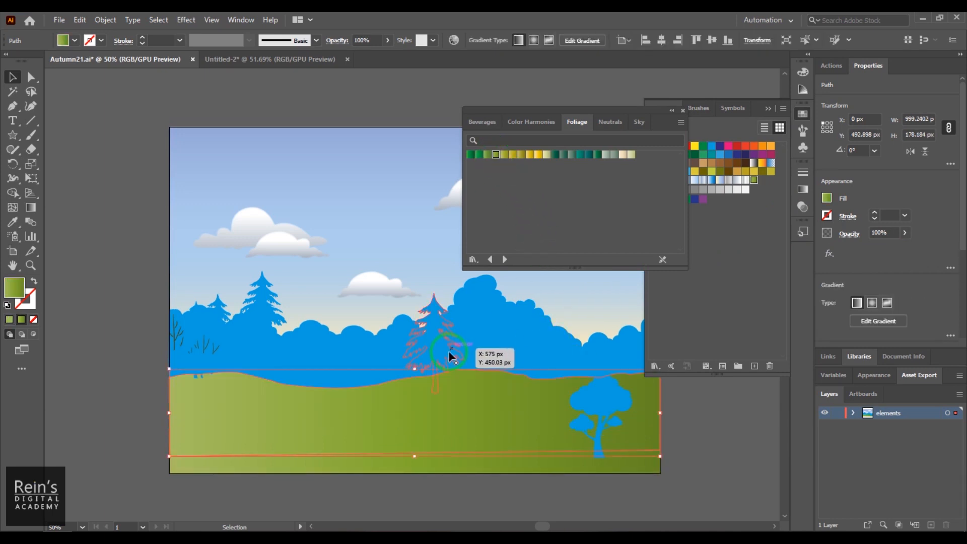
left_click(365, 377)
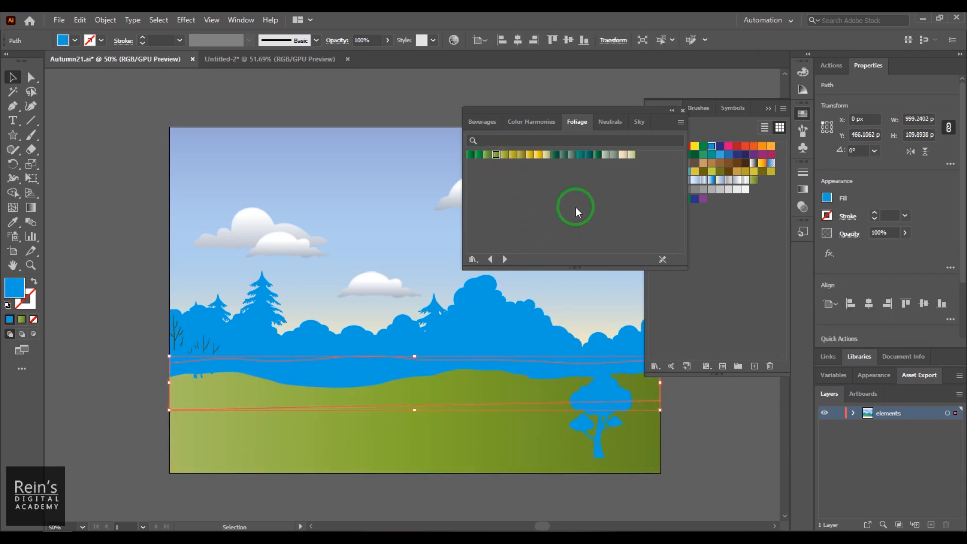
left_click(495, 154)
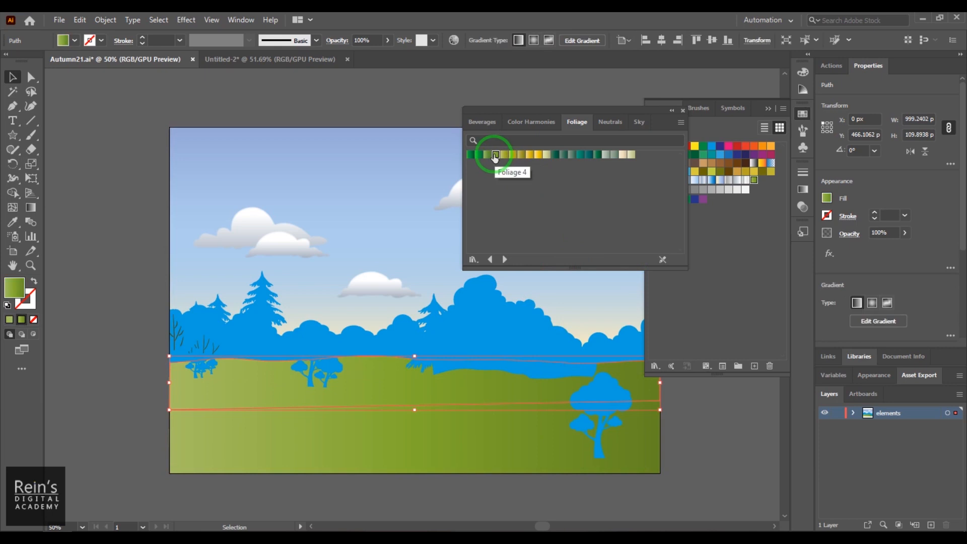
- Fill the tall bush behind the central pines with the darker green Foliage gradient next to Foliage 4
left_click(541, 370)
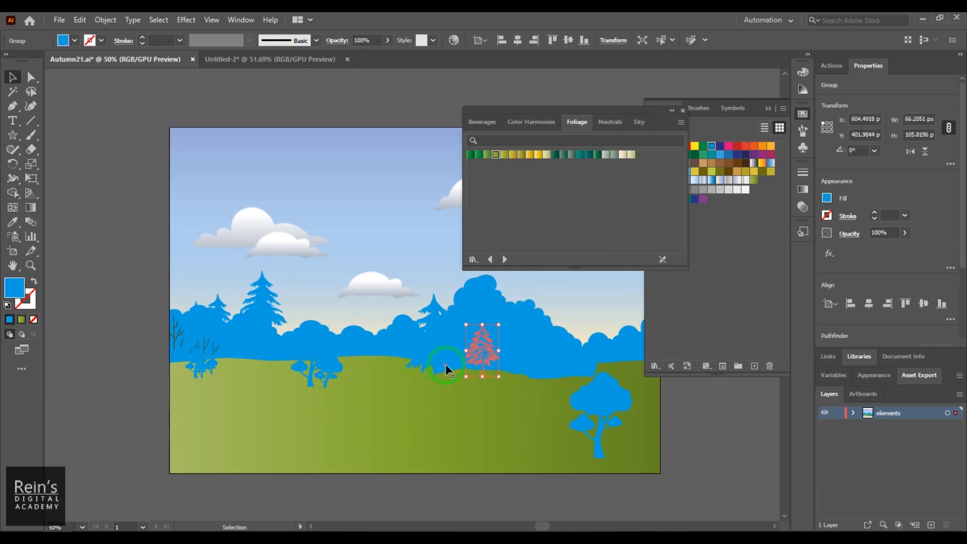
left_click(466, 297)
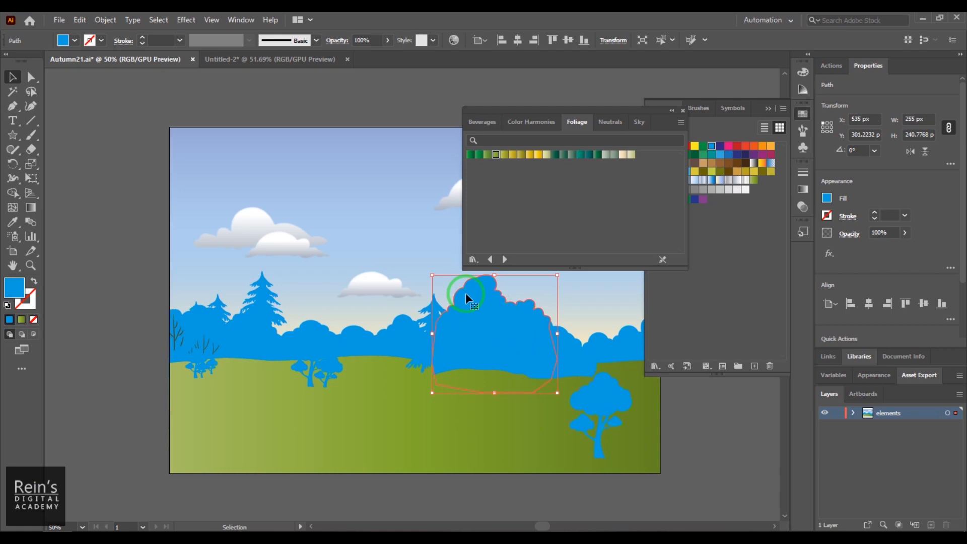
left_click_drag(501, 156, 477, 295)
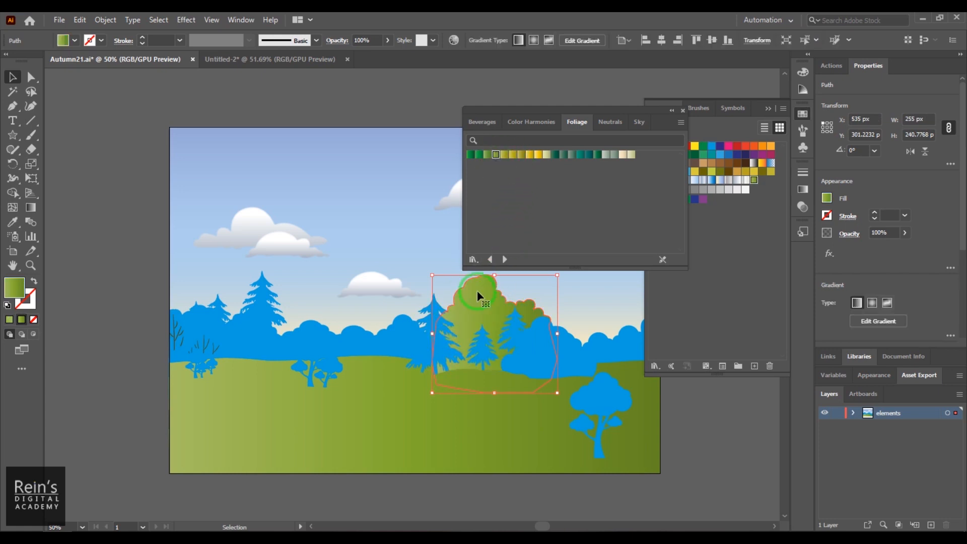
left_click_drag(487, 157, 432, 295)
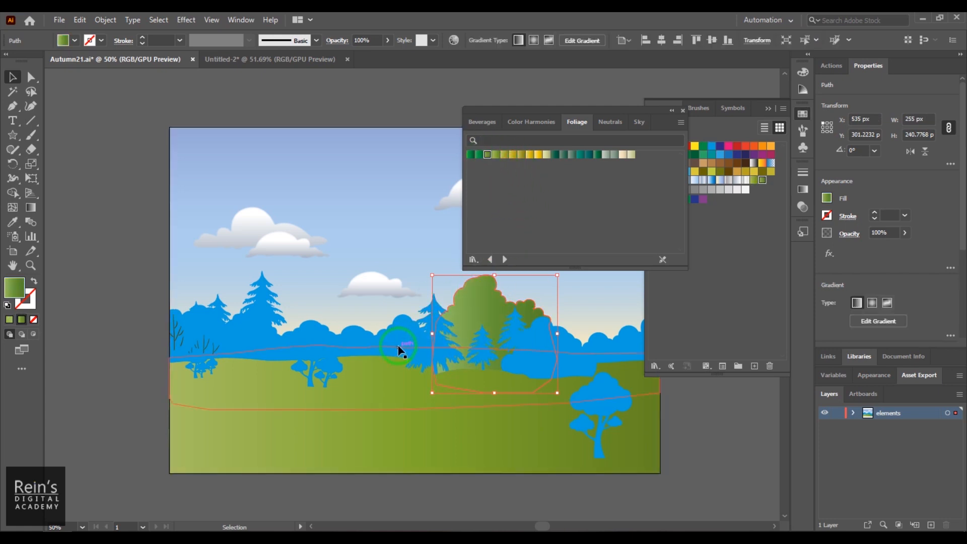
- Apply the tall bush's darker green Foliage gradient to the central bush row, the far-right bush row and the rounded bush beside it
left_click(396, 328)
left_click_drag(485, 155, 310, 335)
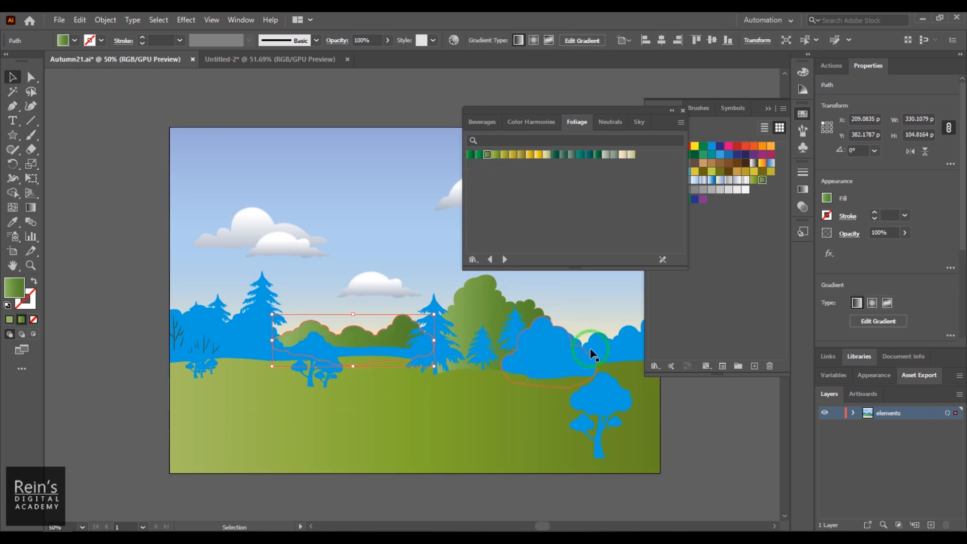
left_click(610, 346)
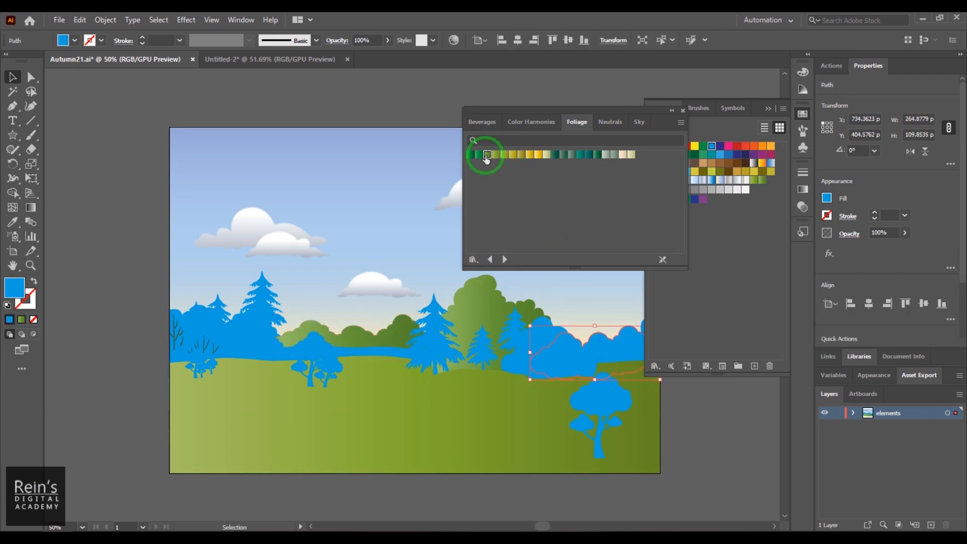
left_click_drag(486, 156, 540, 324)
left_click(557, 366)
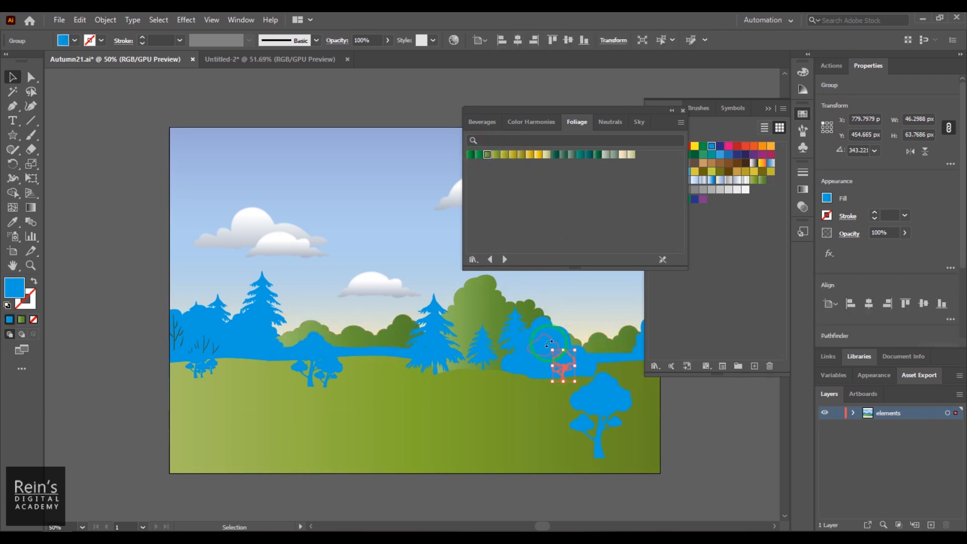
left_click_drag(487, 156, 527, 332)
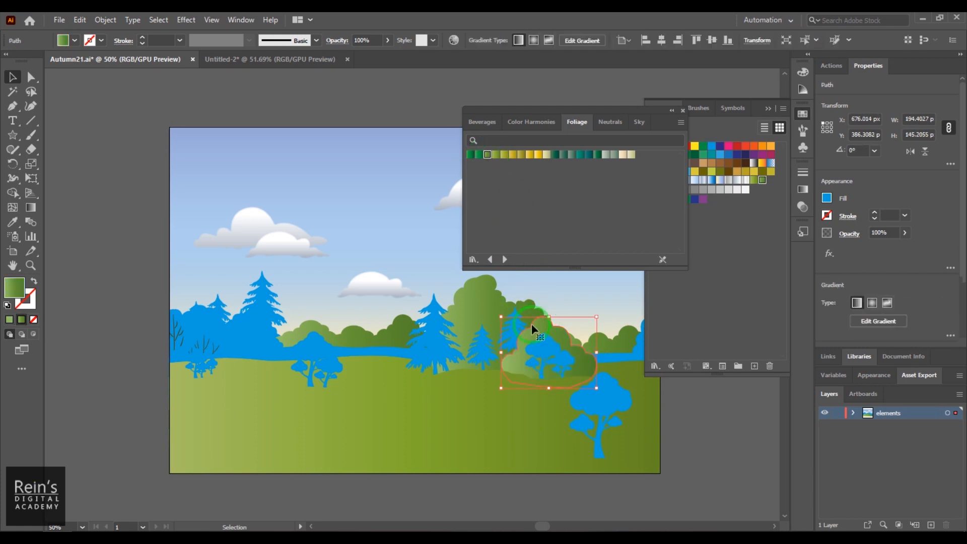
- Fill the small bush beside the left pines and the bush at the artboard's left edge with the same darker Foliage gradient
left_click(194, 317)
left_click(252, 355)
left_click(269, 336)
left_click(487, 155)
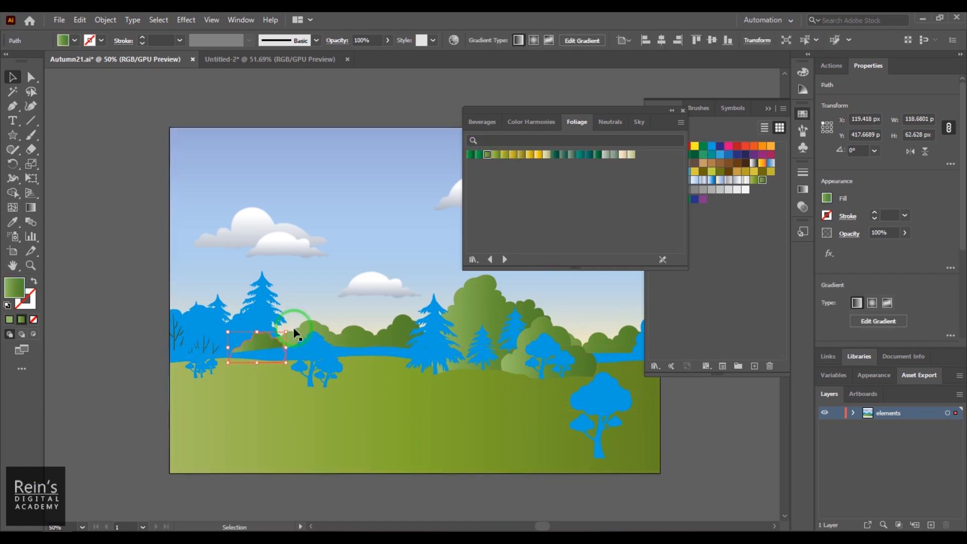
left_click(179, 315)
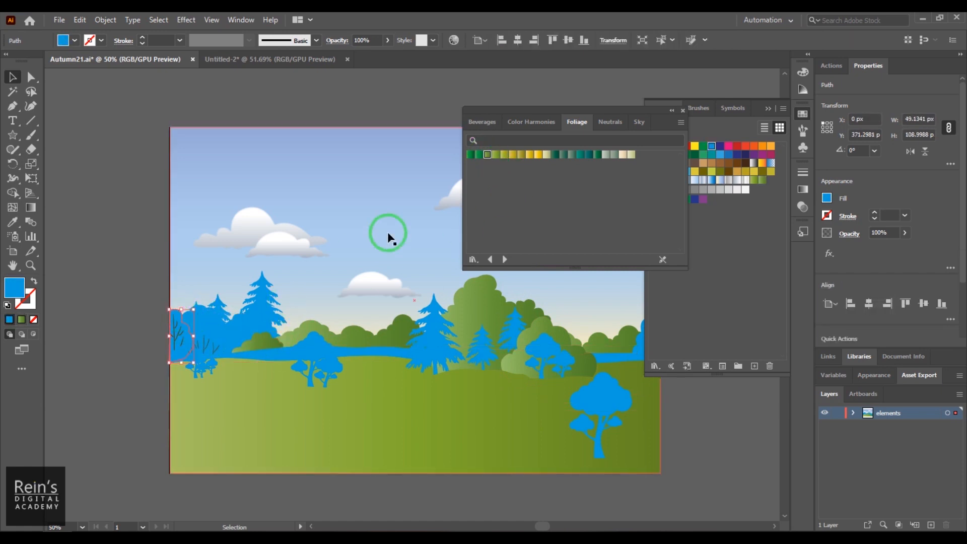
left_click(487, 155)
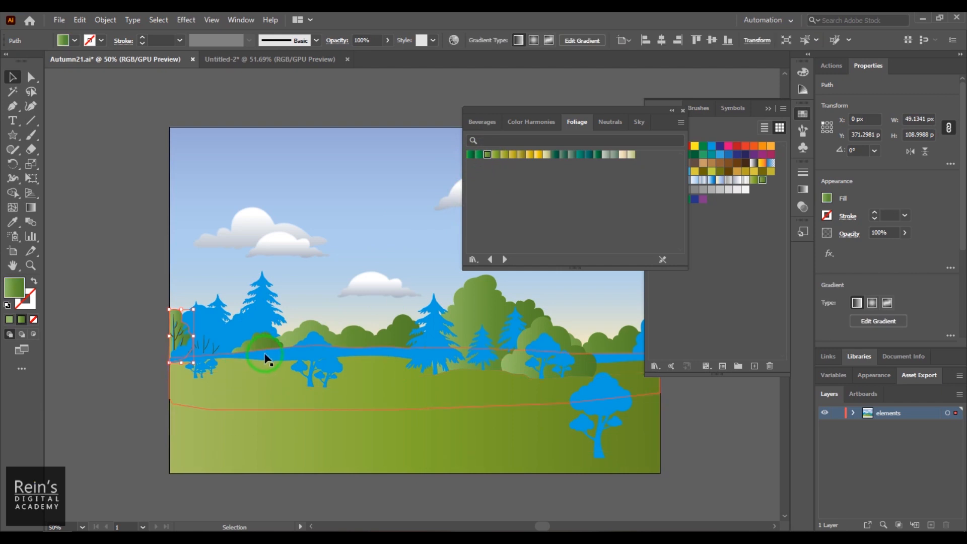
- Fill the rearmost hill with the darker green Foliage gradient used on the bushes
left_click(265, 358)
left_click(507, 216)
left_click(487, 156)
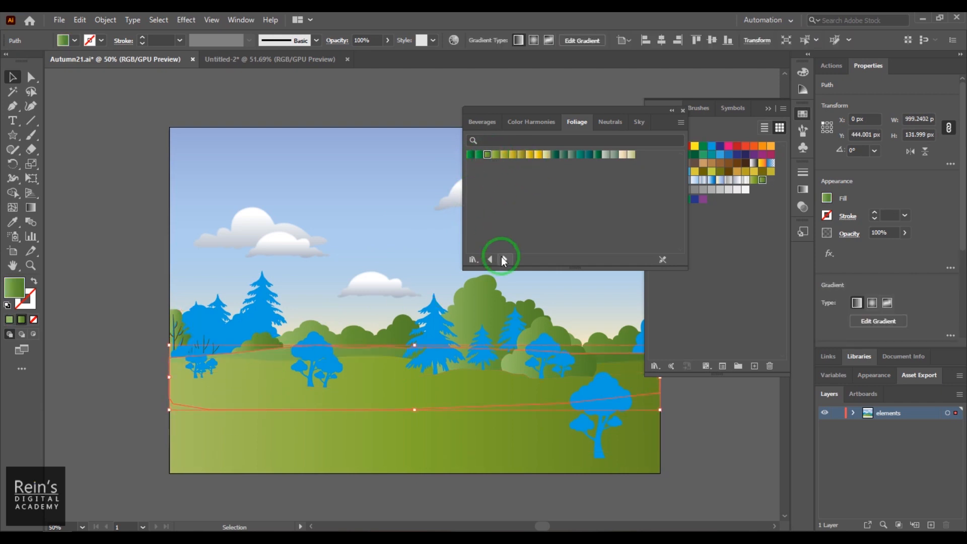
- Fill the large bush behind the left pines with the darker Foliage gradient, deselect it and collapse the gradient libraries
left_click(212, 328)
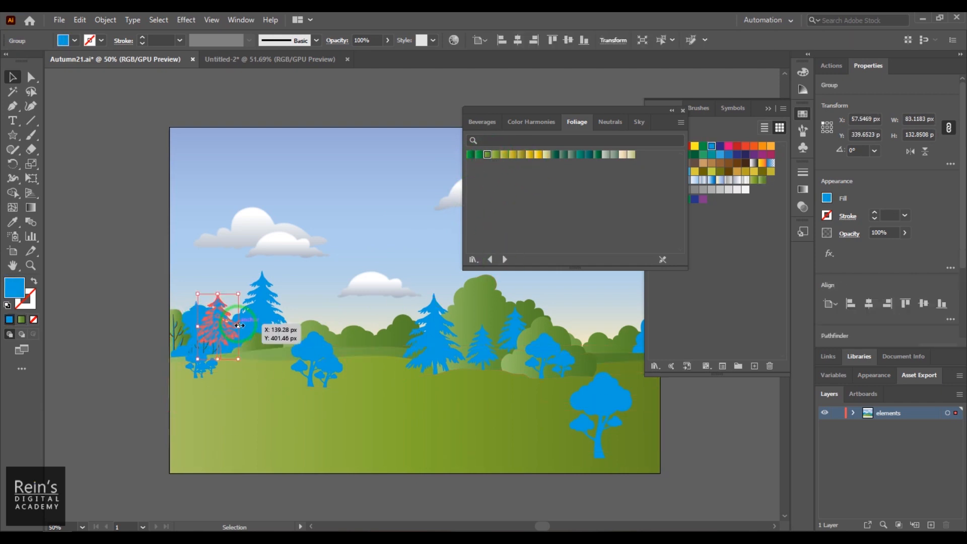
left_click(187, 316)
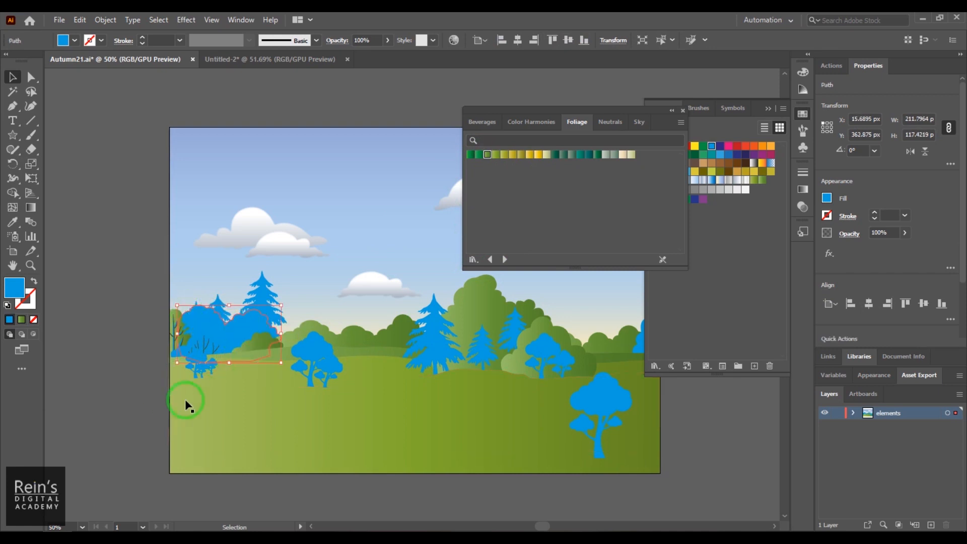
left_click(484, 154)
left_click(434, 428)
left_click(735, 462)
left_click(667, 167)
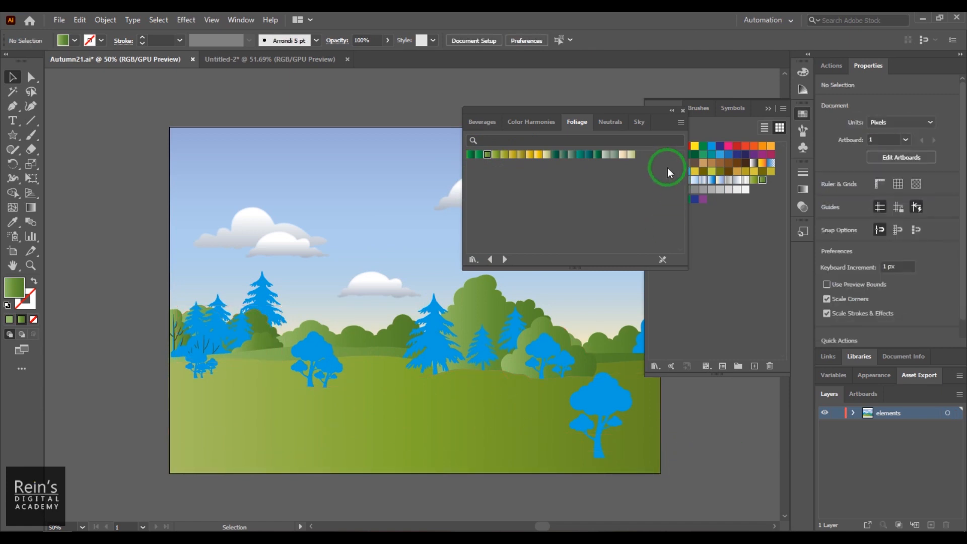
left_click(671, 111)
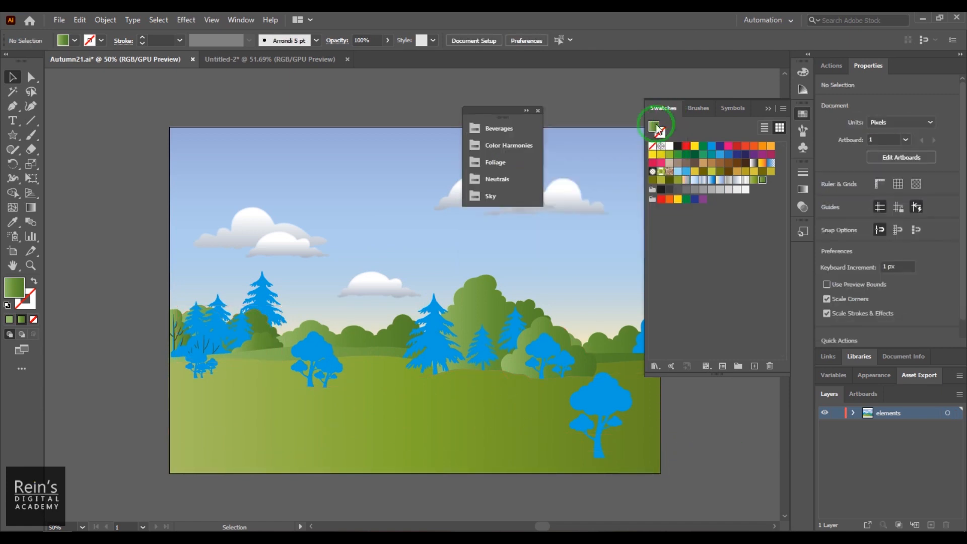
- Set the front ground strip's gradient angle to 90°
left_click(406, 458)
left_click(804, 191)
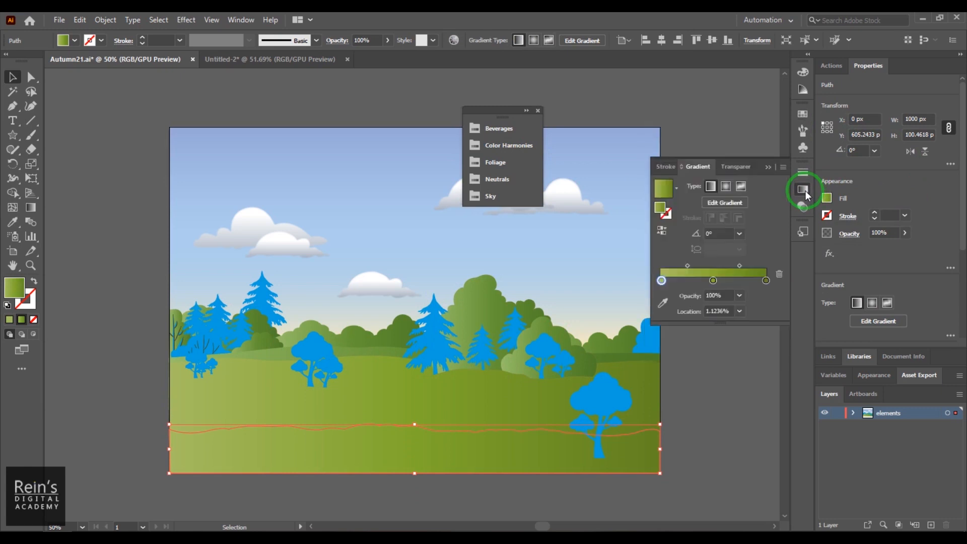
left_click(718, 233)
type("90")
key("Return")
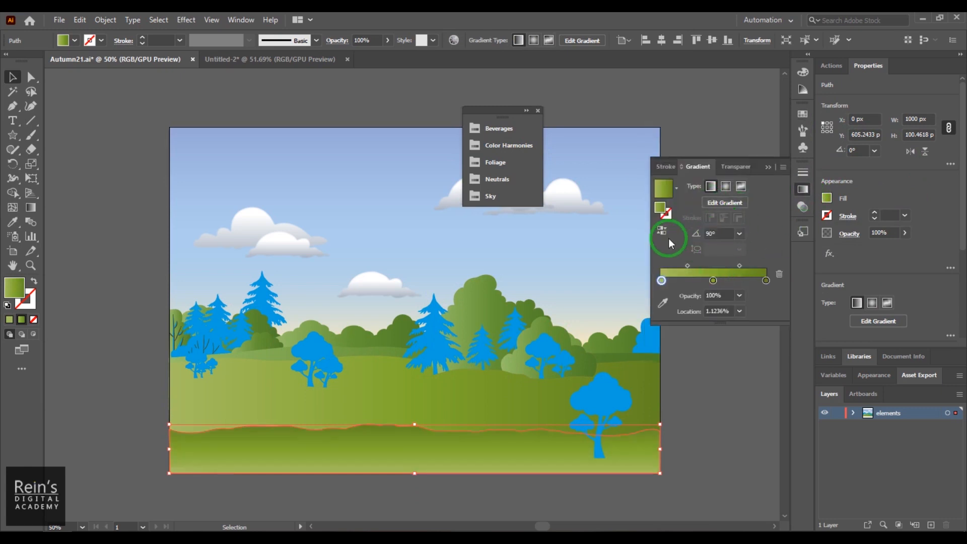
- Set the gradient angle to 90° on each of the two hills behind the front ground strip
left_click(494, 403)
left_click(720, 235)
type("90")
key("Return")
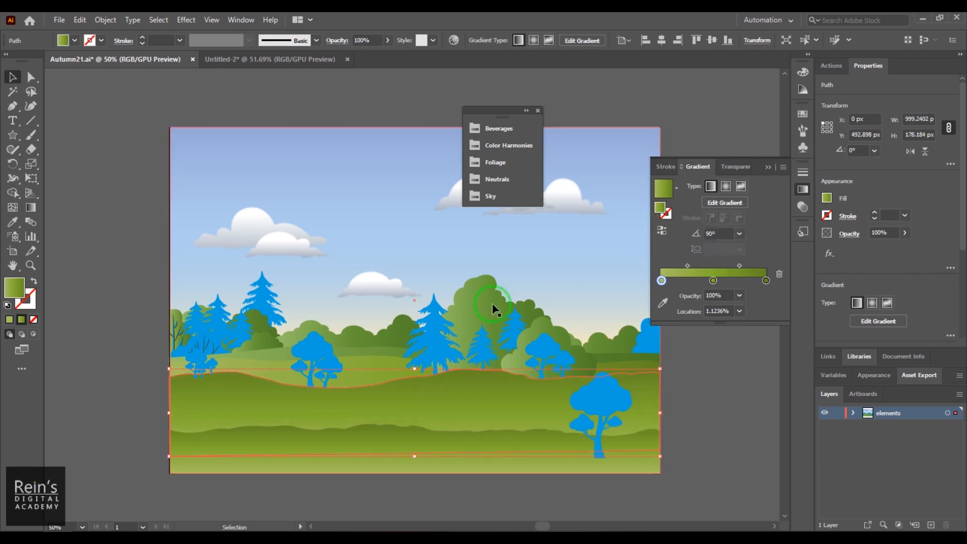
left_click(364, 375)
left_click(721, 233)
type("9.240")
key("Return")
- Set the rearmost hill's gradient angle to 90° and deselect it
left_click(522, 332)
left_click(730, 239)
type("90")
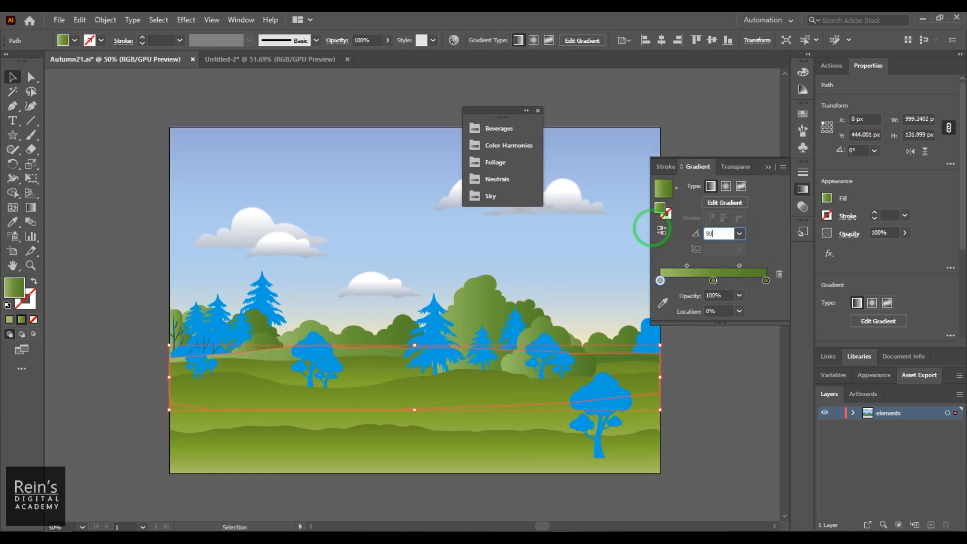
key("Return")
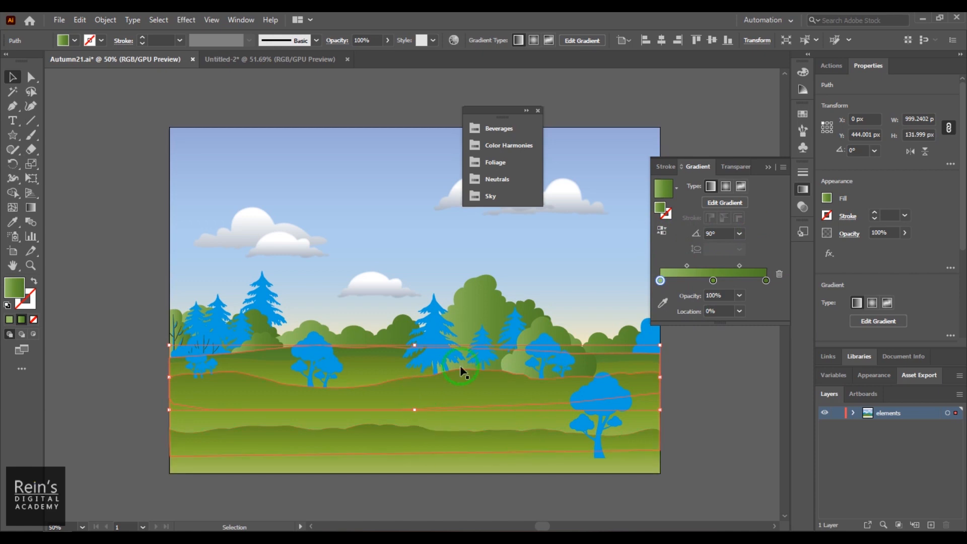
left_click(717, 438)
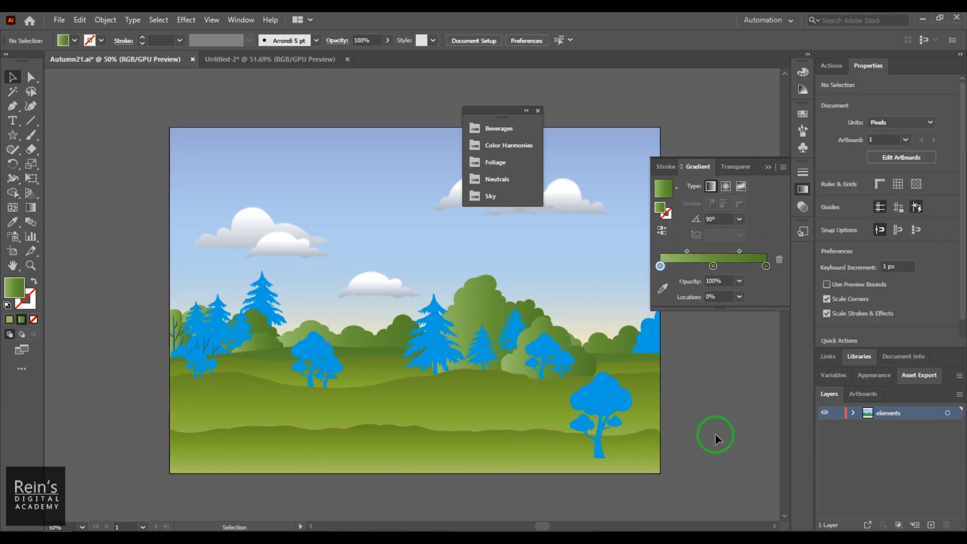
- Fill the blue pines, round trees and edge bushes across the landscape with the dark green gradient from the Foliage library
left_click(261, 296)
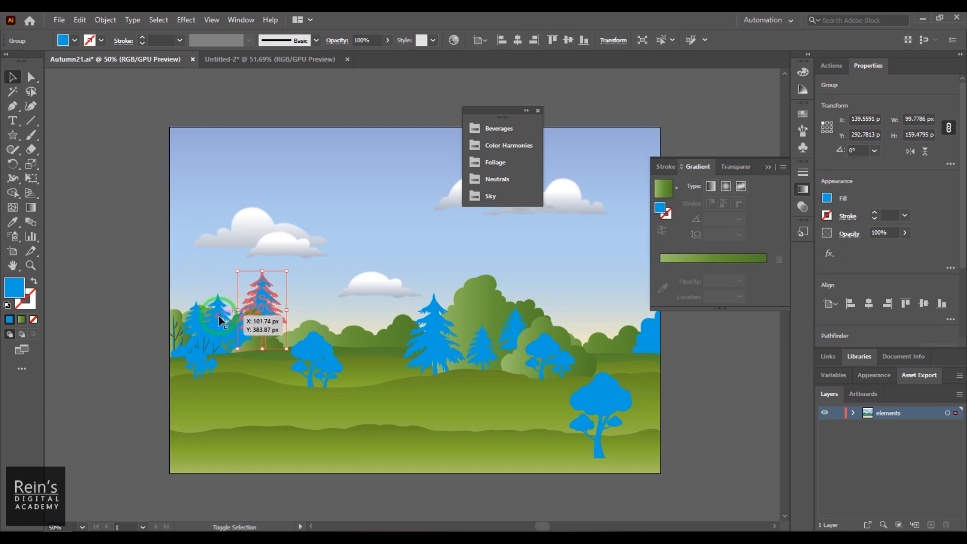
left_click(304, 350, "shift")
left_click(432, 322, "shift")
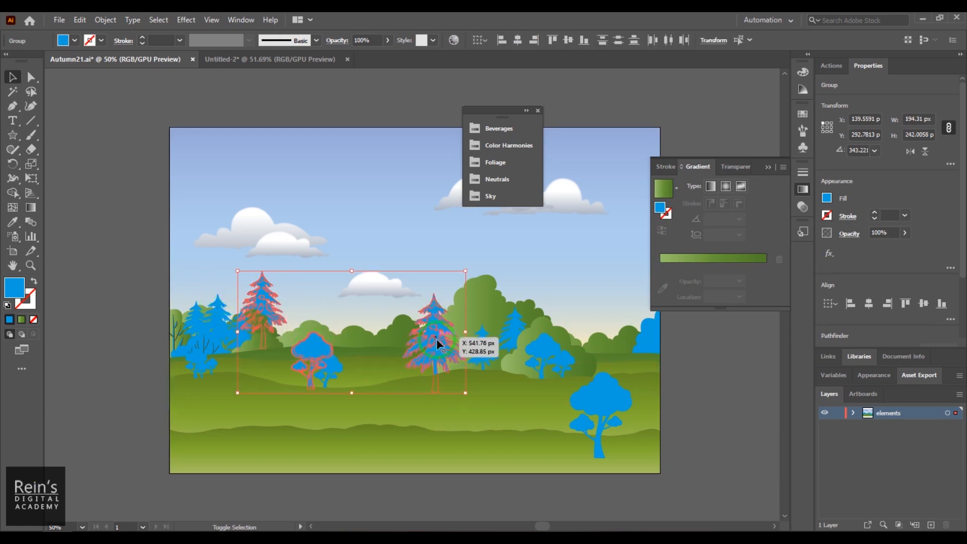
left_click(515, 326, "shift")
left_click(547, 353, "shift")
left_click(650, 340, "shift")
left_click(594, 436, "shift")
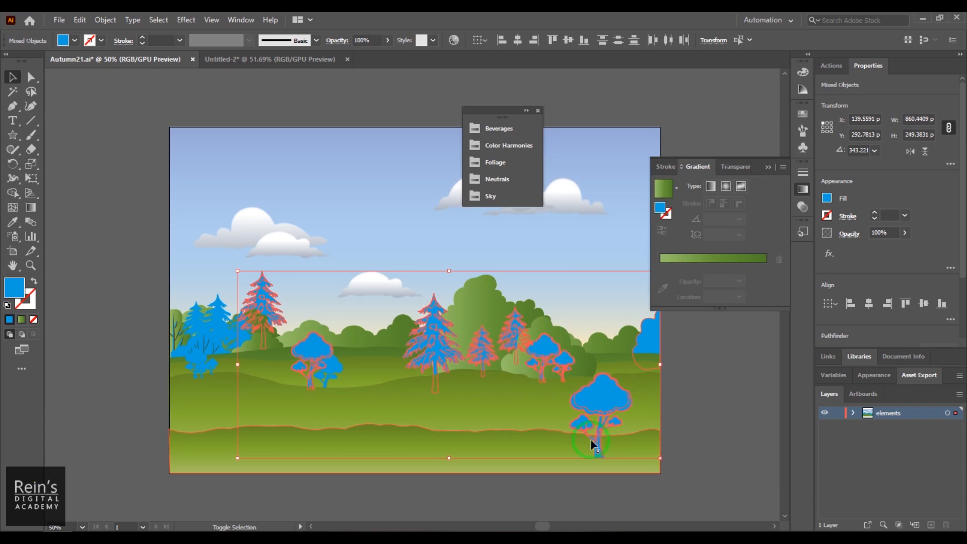
left_click(216, 317, "shift")
left_click(191, 316, "shift")
left_click(238, 334, "shift")
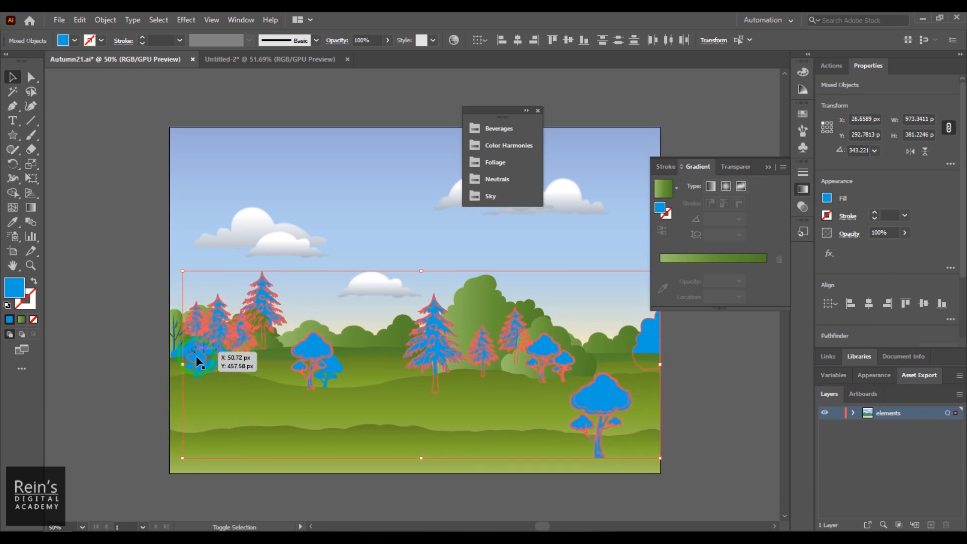
left_click(203, 370, "shift")
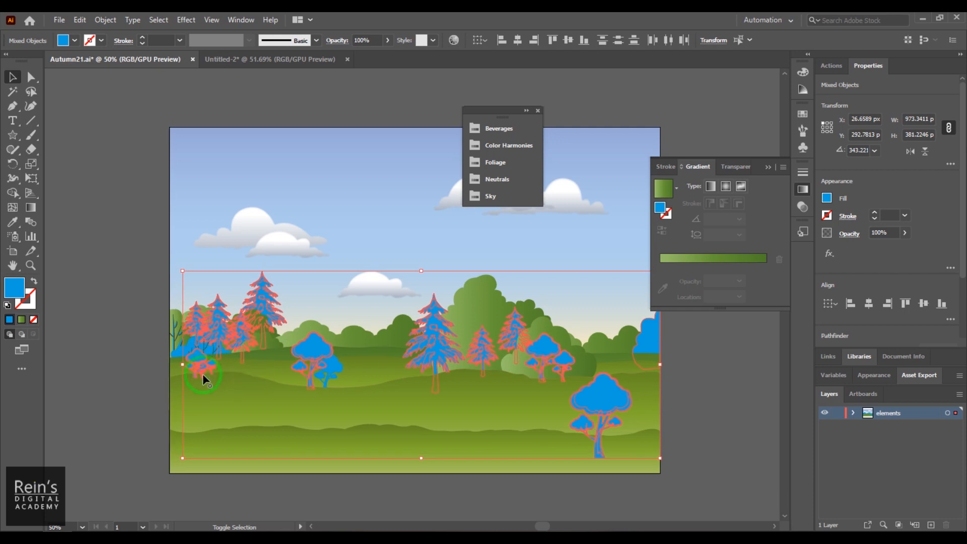
left_click(185, 353, "shift")
left_click(488, 420, "shift")
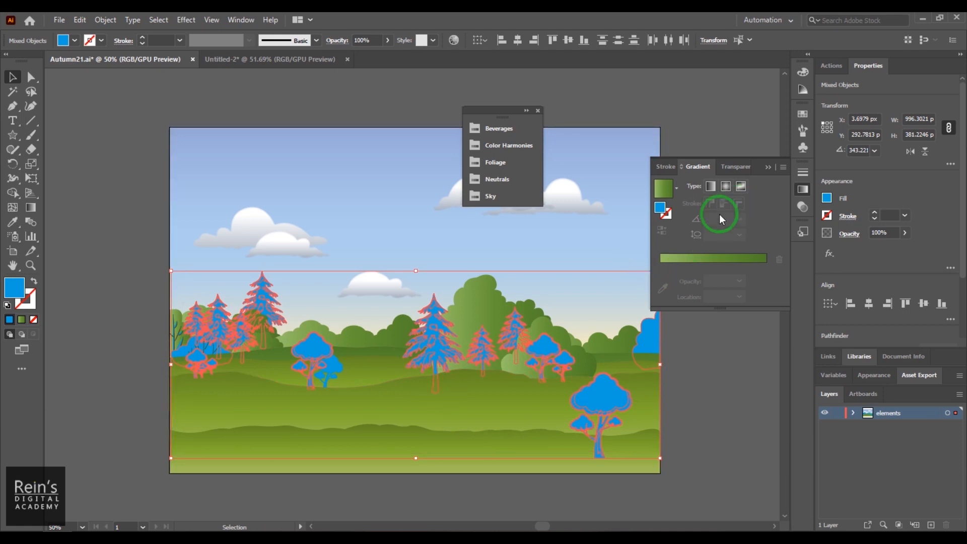
left_click(504, 162)
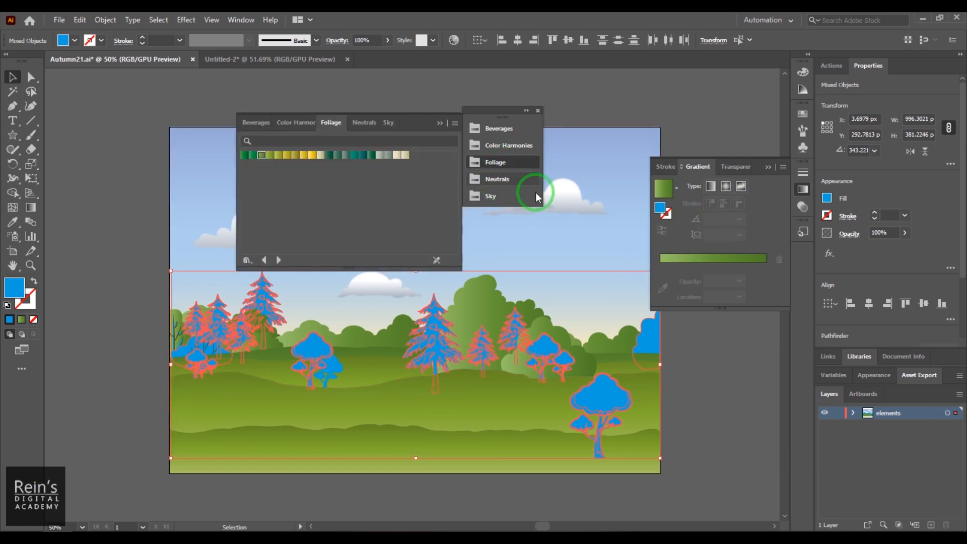
left_click(253, 155)
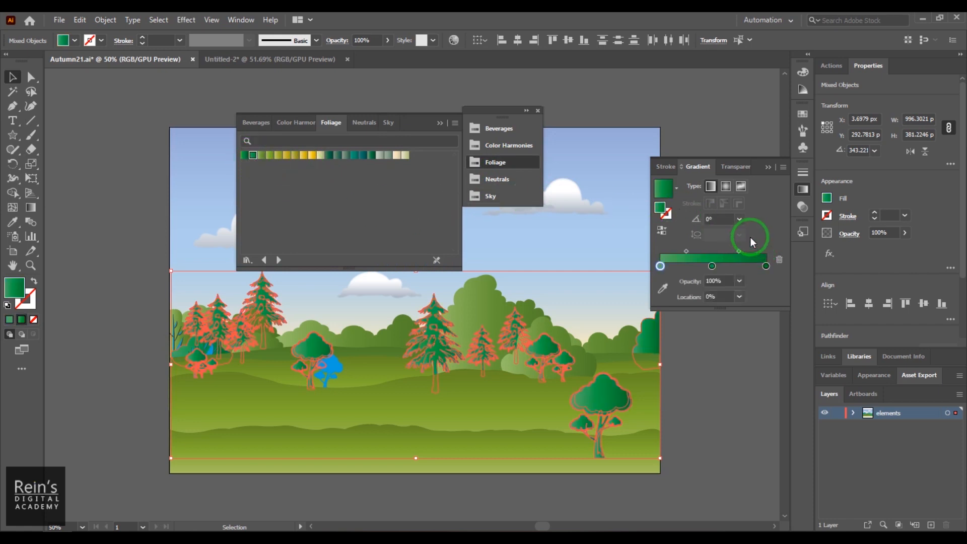
- Set the selected trees' gradient angle to 90°, close the gradient libraries and deselect everything
left_click(719, 218)
type("90")
key("Return")
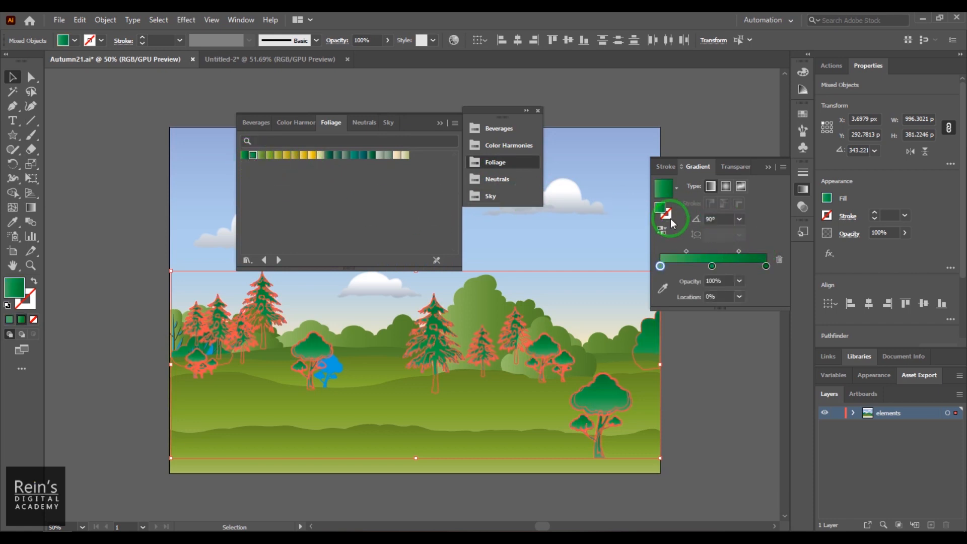
left_click(441, 123)
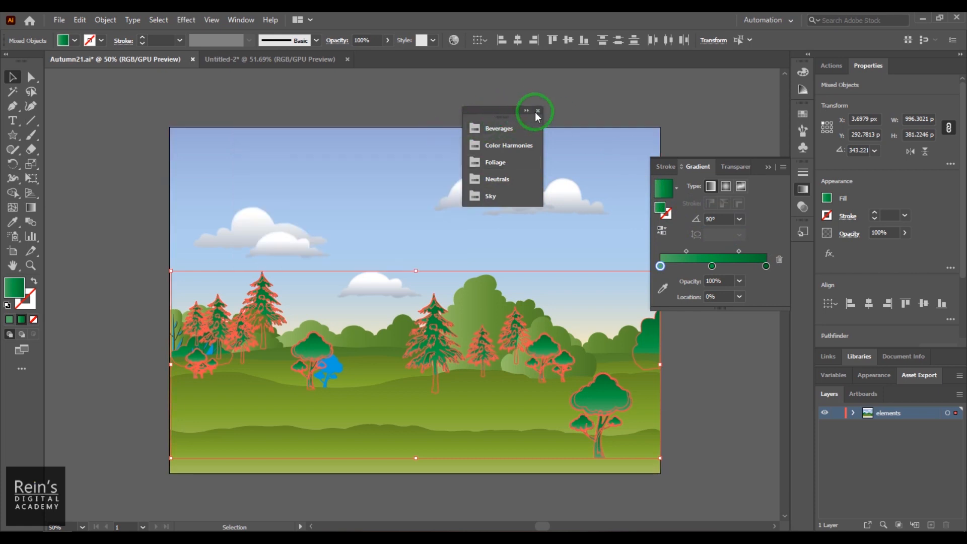
left_click(537, 110)
left_click(651, 104)
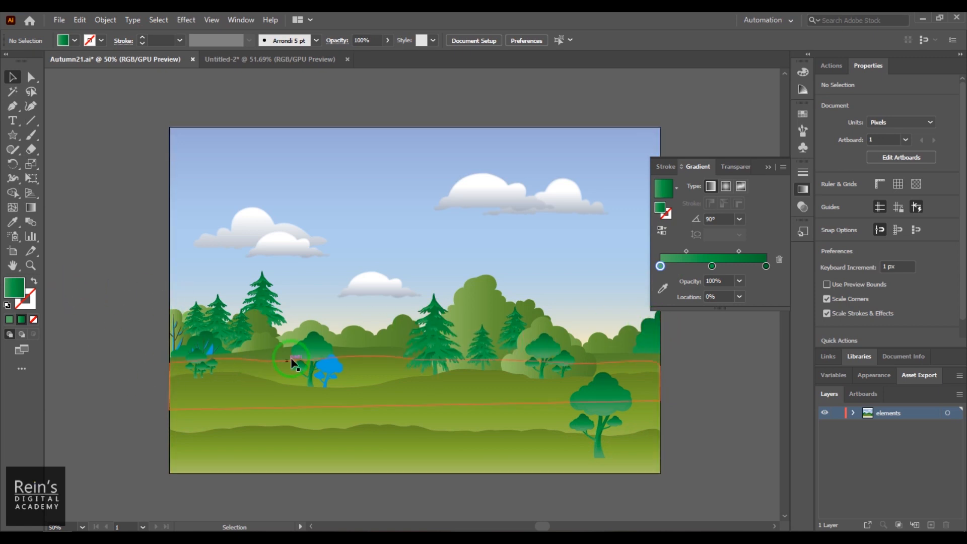
- Copy the green gradient from the neighbouring round tree onto the small blue tree beside it with the Eyedropper
left_click(330, 369)
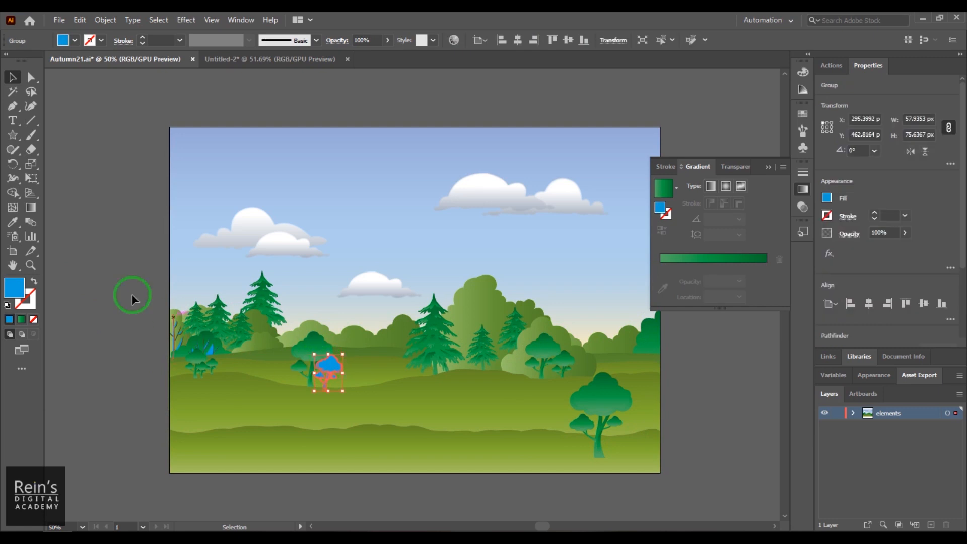
left_click(13, 222)
left_click(313, 348)
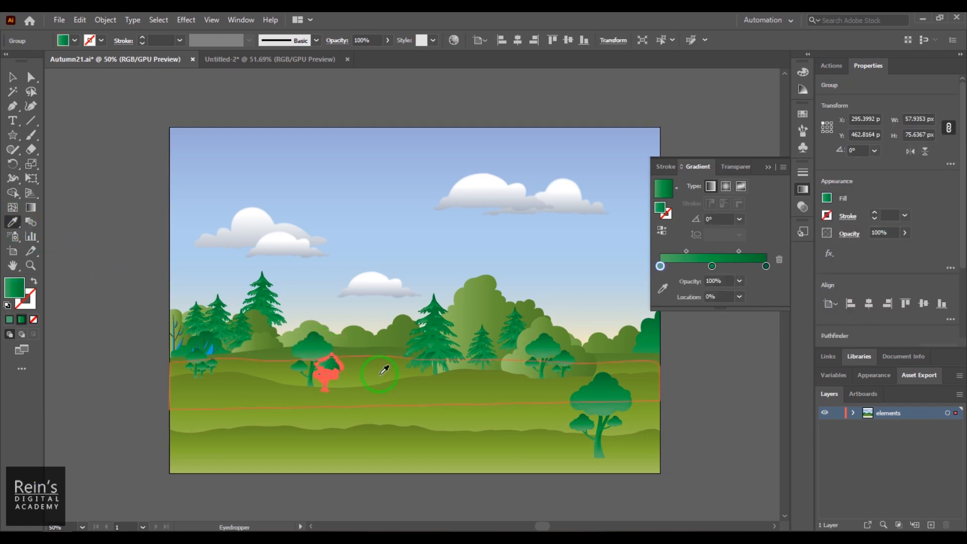
left_click(12, 77)
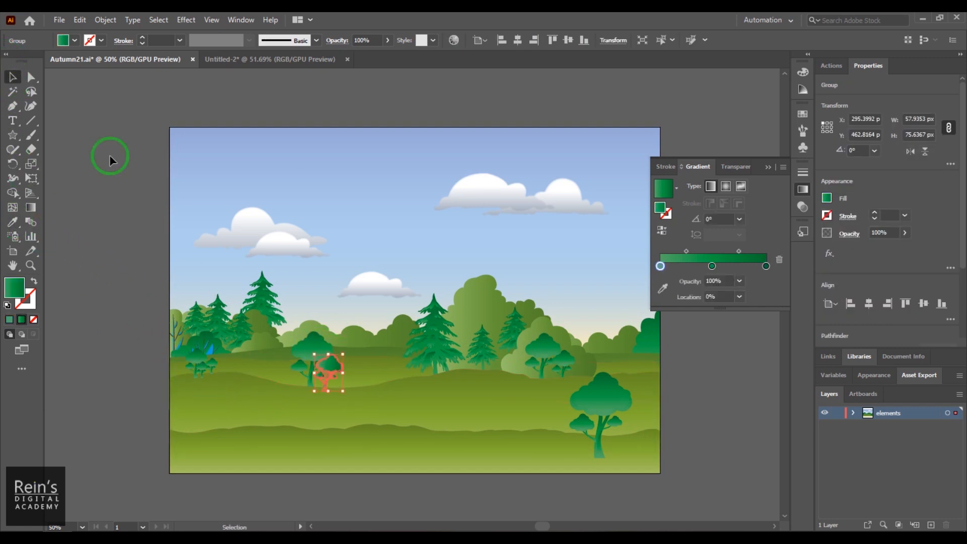
- Copy the round tree's green gradient onto the blue branching plant in front of the left pines, keeping its original position
left_click(210, 351)
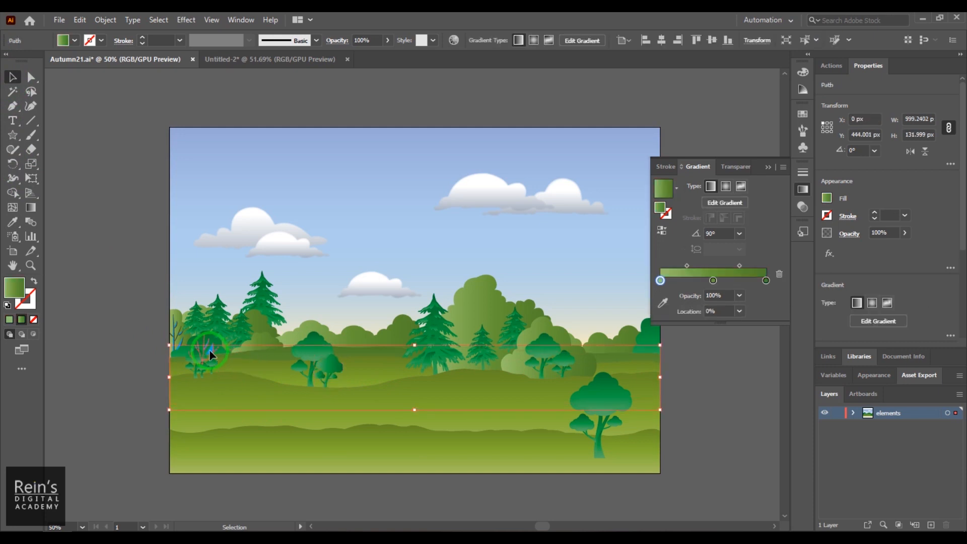
left_click(209, 349)
left_click_drag(208, 349, 302, 333)
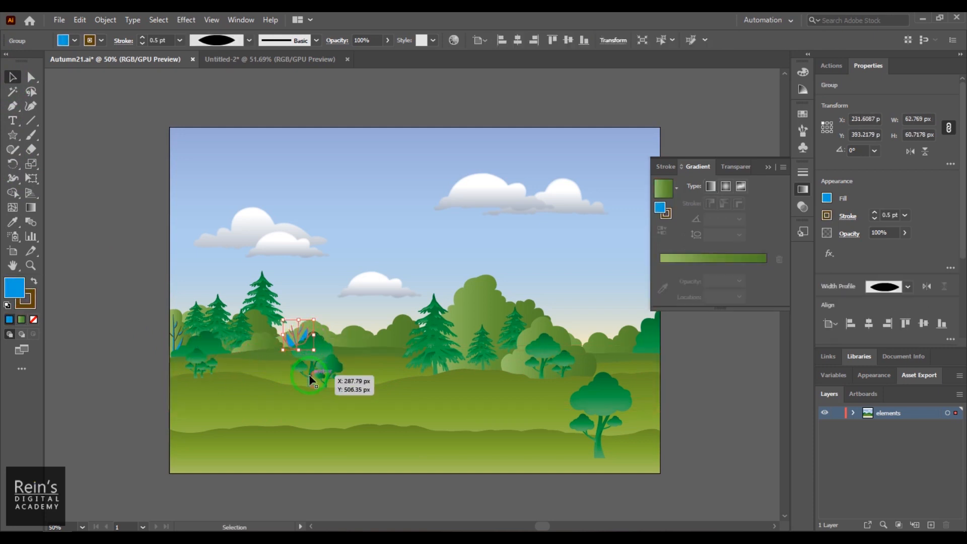
key("ctrl+z")
left_click(13, 222)
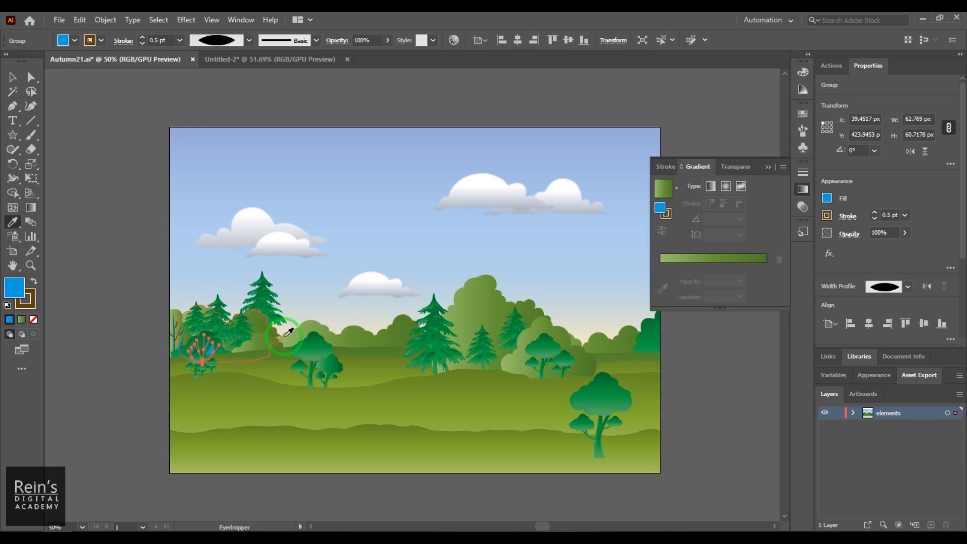
left_click(337, 351)
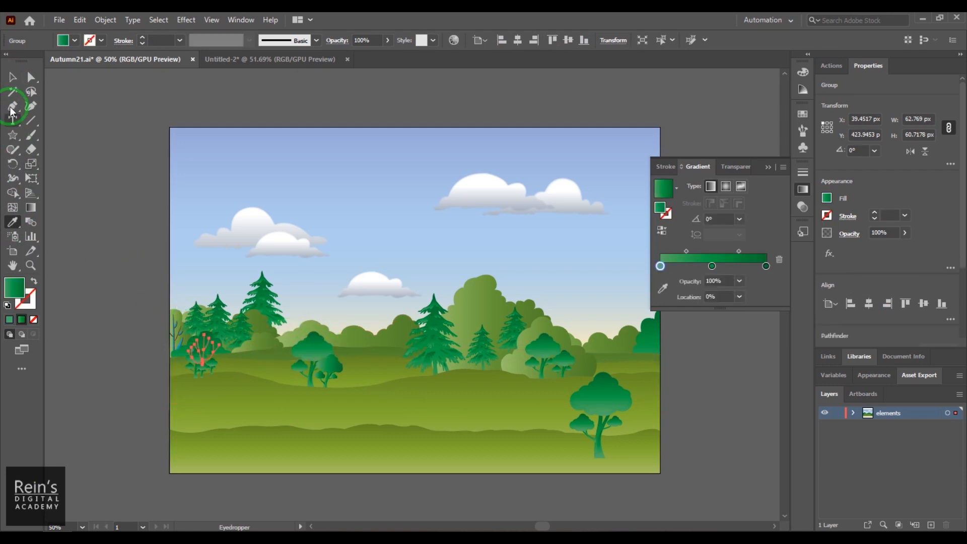
key("v")
- Copy the round tree's green gradient onto the thin blue tree at the artboard's left edge and deselect it
left_click(172, 340)
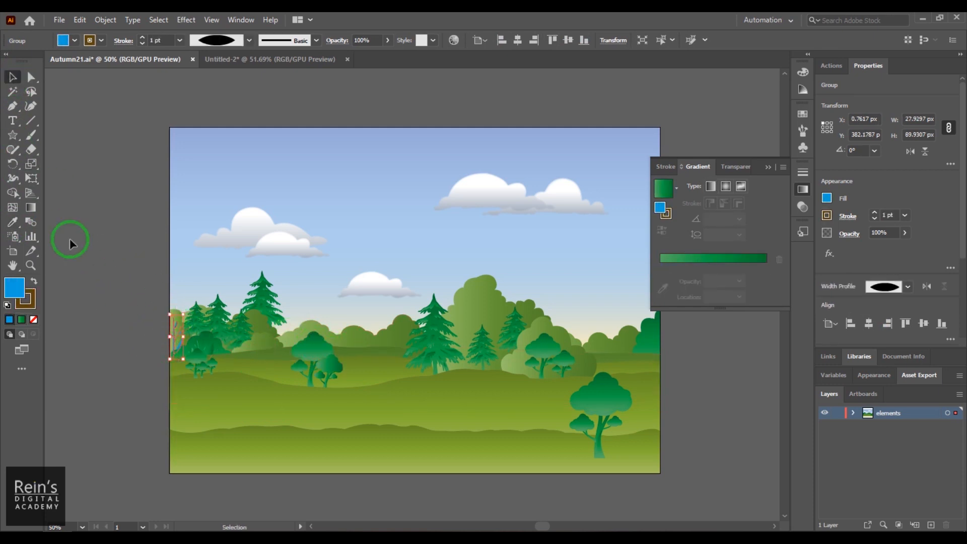
left_click(12, 222)
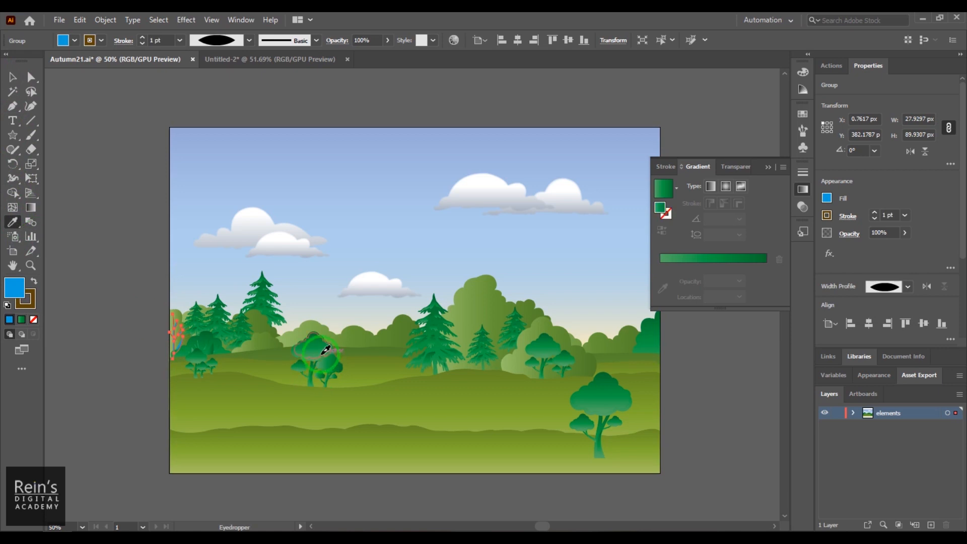
left_click(324, 347)
left_click(12, 77)
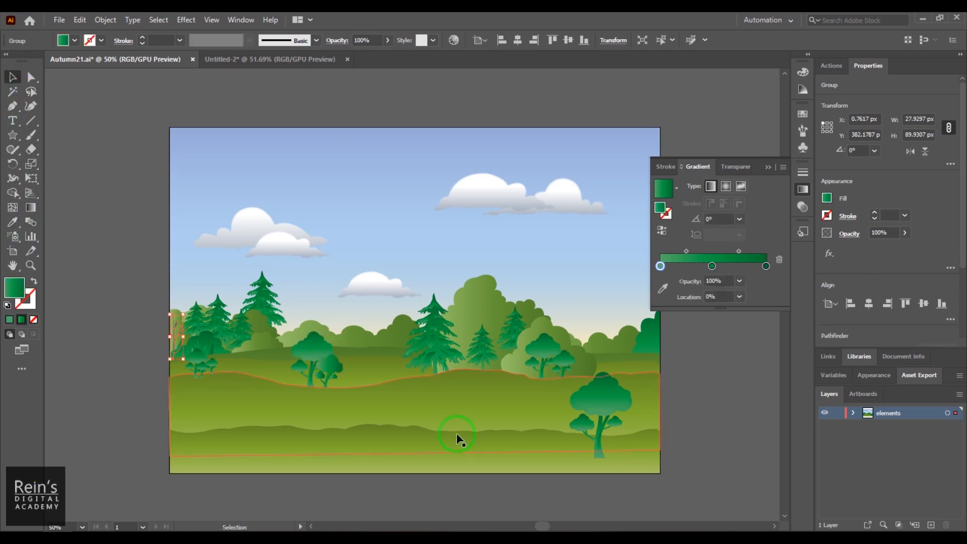
left_click(321, 493)
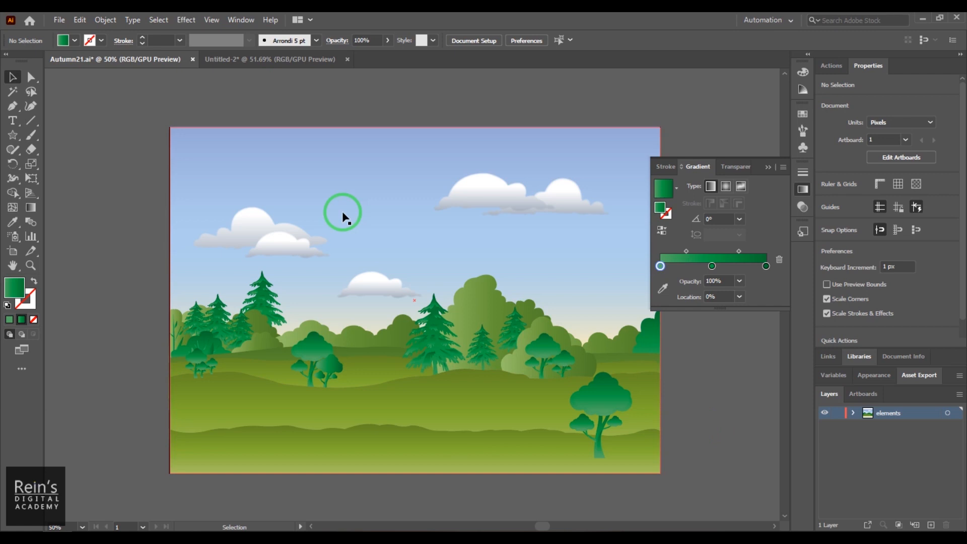
- Draw a circle about 119 px in diameter in the sky, overlapping the left end of the upper-right cloud
left_click(12, 135)
left_click(65, 164)
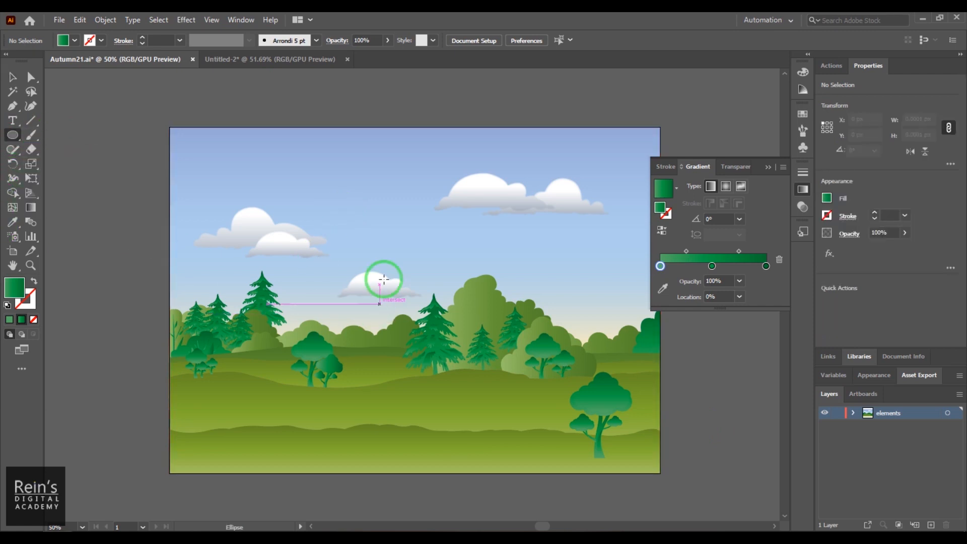
left_click_drag(395, 172, 442, 228)
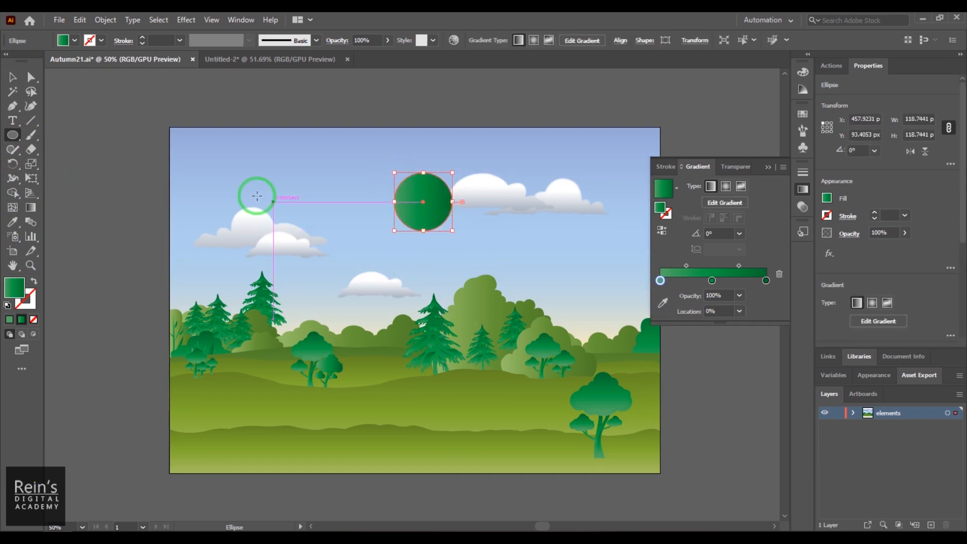
left_click(12, 76)
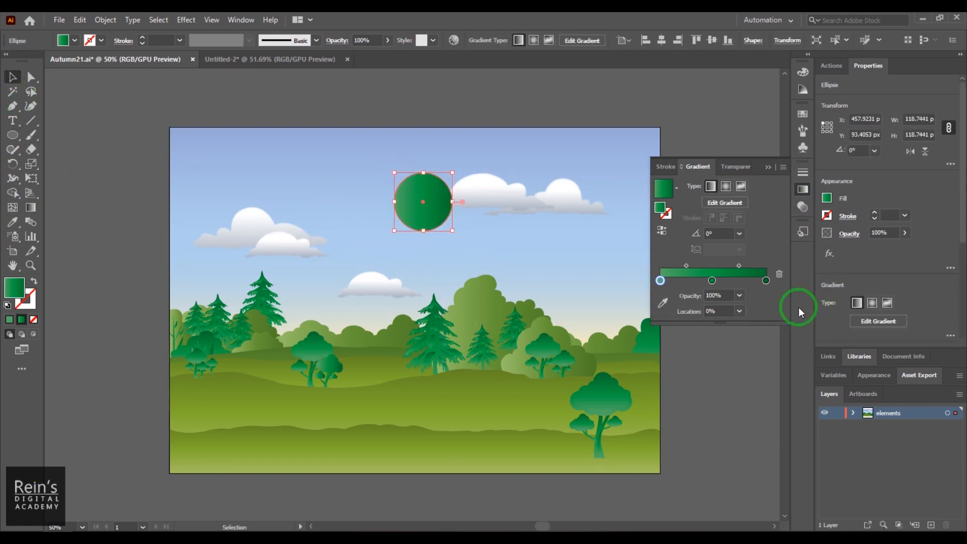
- Fill the sky circle with the yellow-orange gradient from the Brights gradient library and collapse the library
left_click(804, 115)
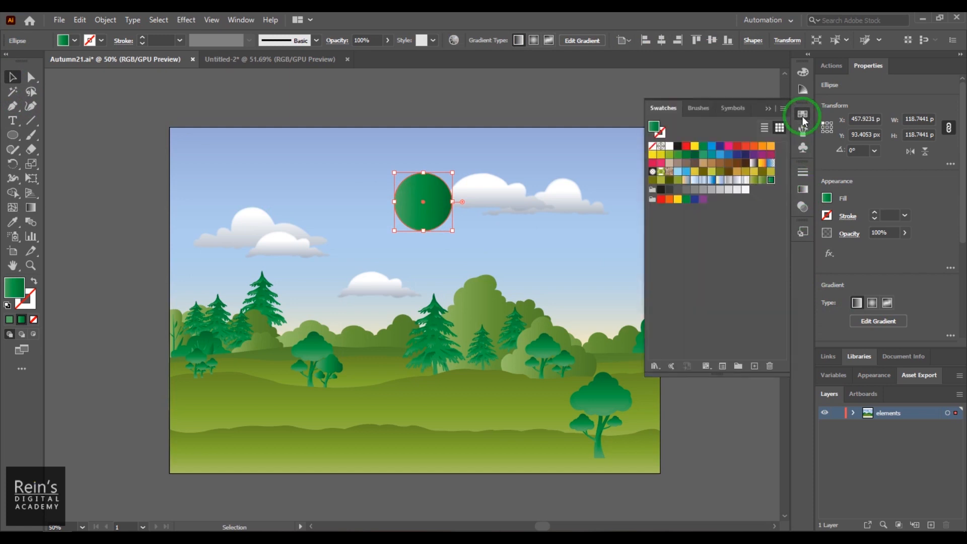
left_click(782, 111)
mouse_move(878, 372)
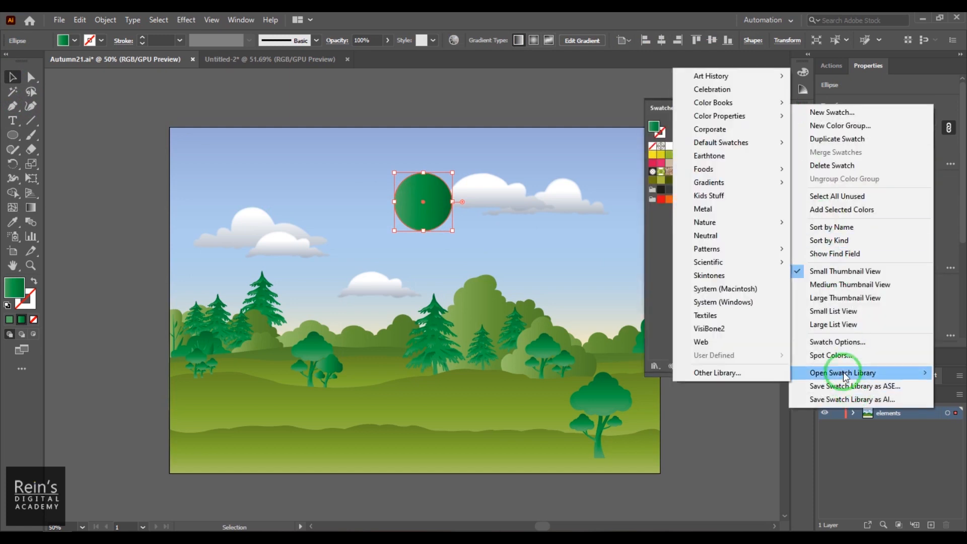
mouse_move(740, 183)
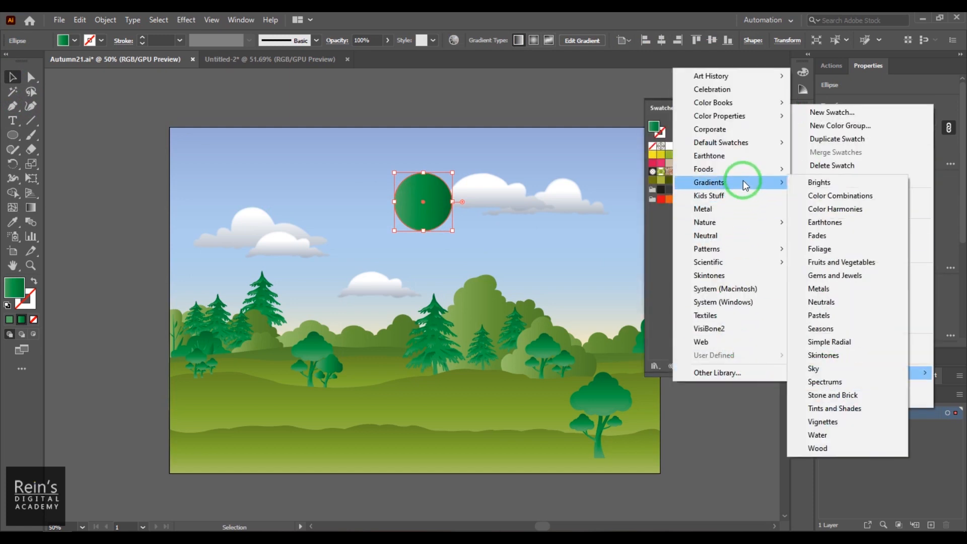
left_click(819, 186)
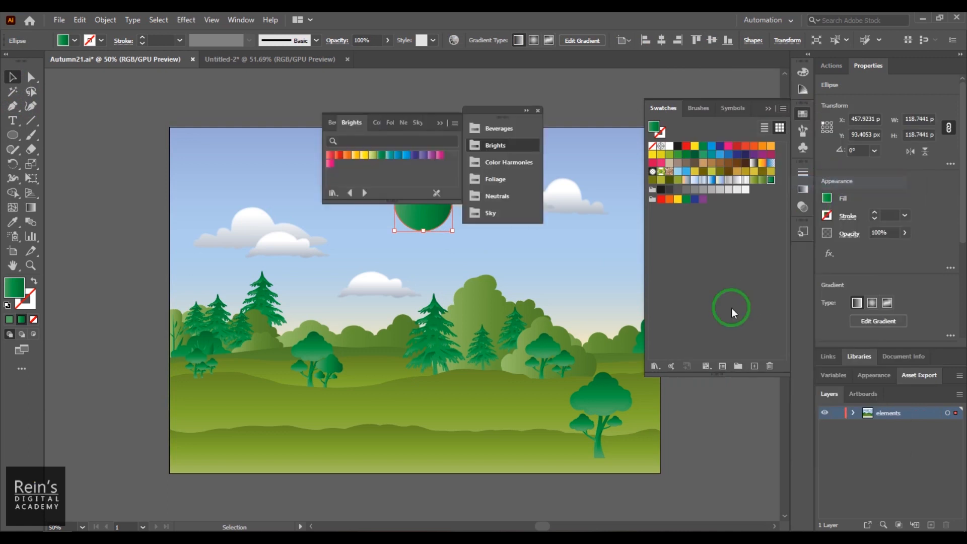
left_click(357, 157)
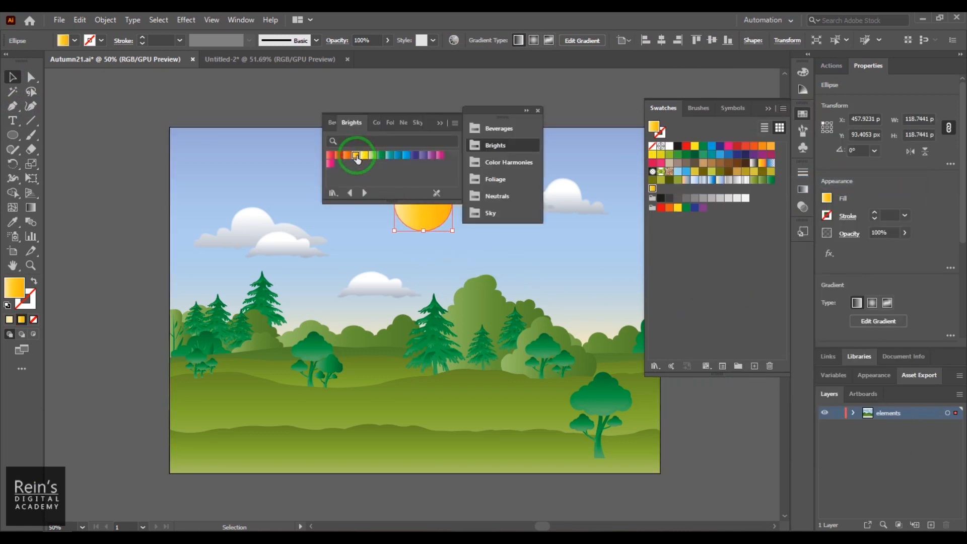
left_click(455, 123)
left_click(441, 123)
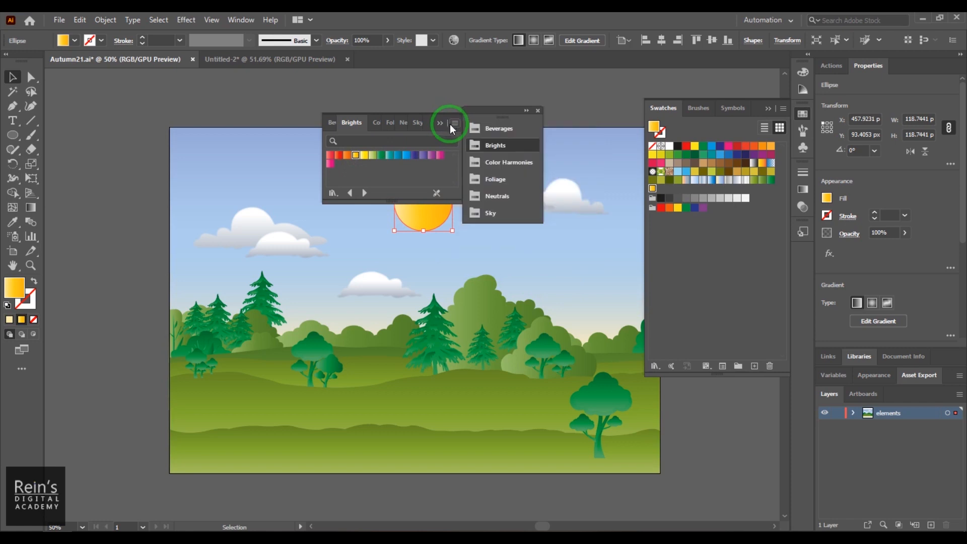
left_click(442, 123)
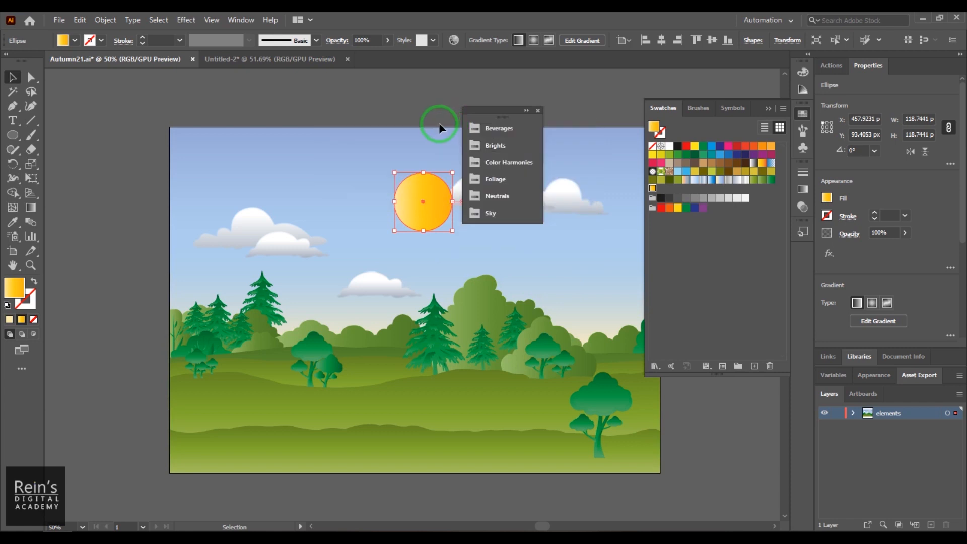
- Change the sky circle's fill to a radial gradient and extend its radius well past the circle, into the gap between the two upper-right clouds
left_click(538, 110)
left_click(803, 114)
left_click(803, 189)
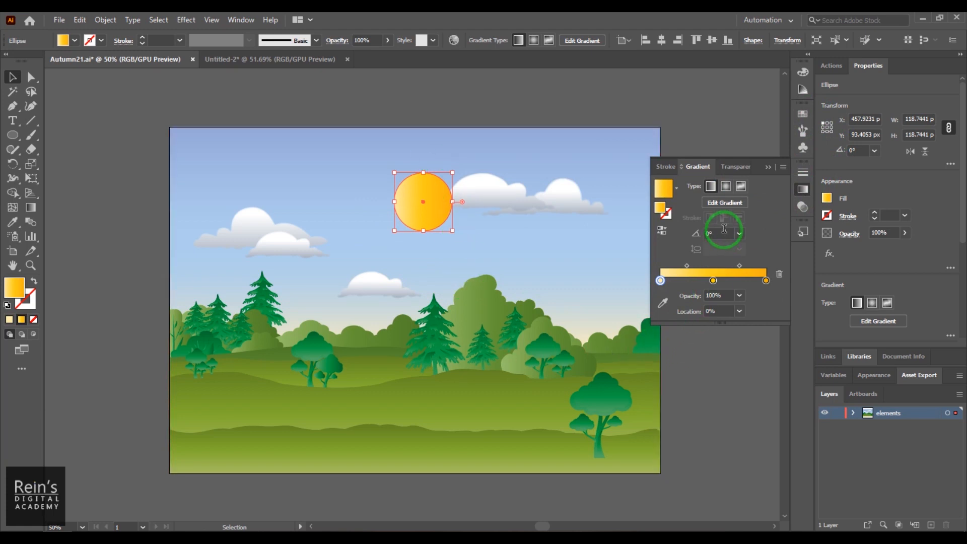
left_click(726, 186)
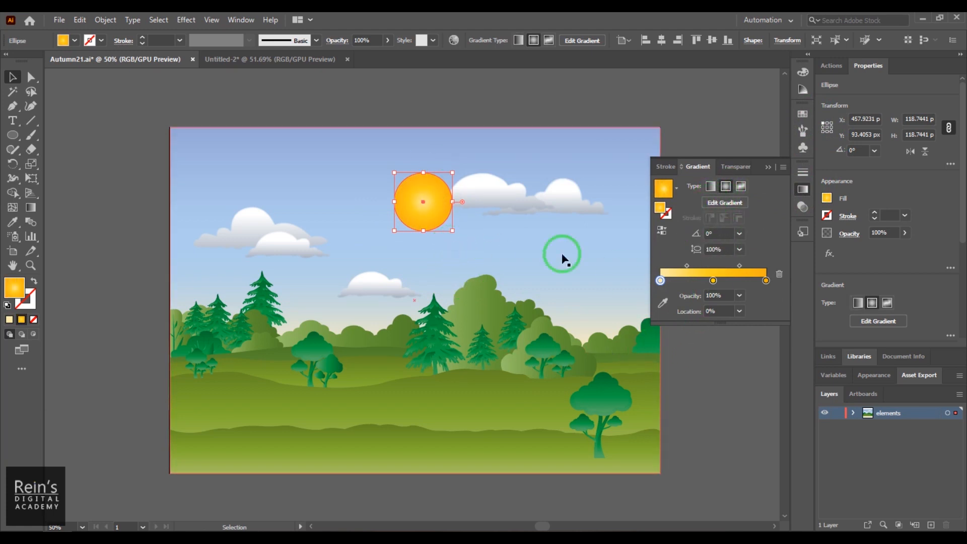
left_click(732, 207)
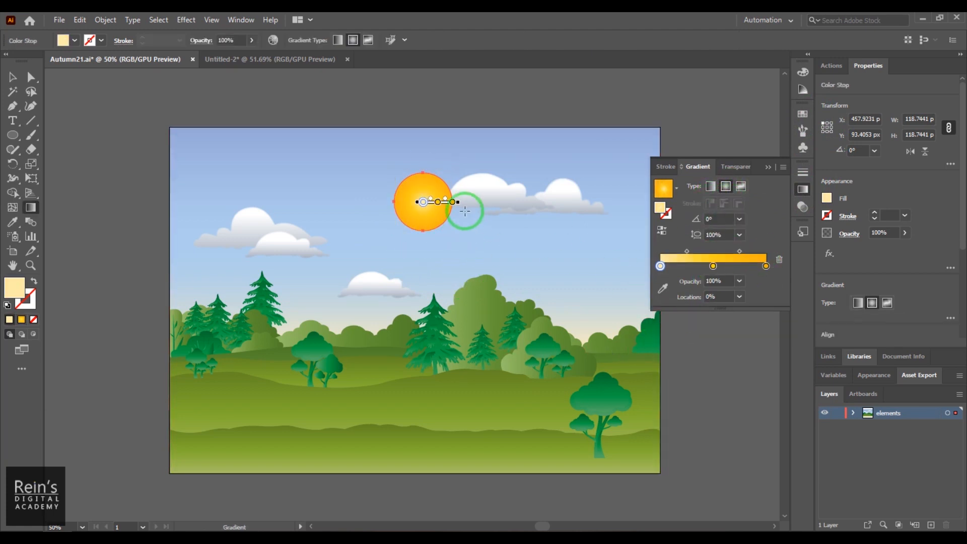
left_click_drag(460, 204, 523, 203)
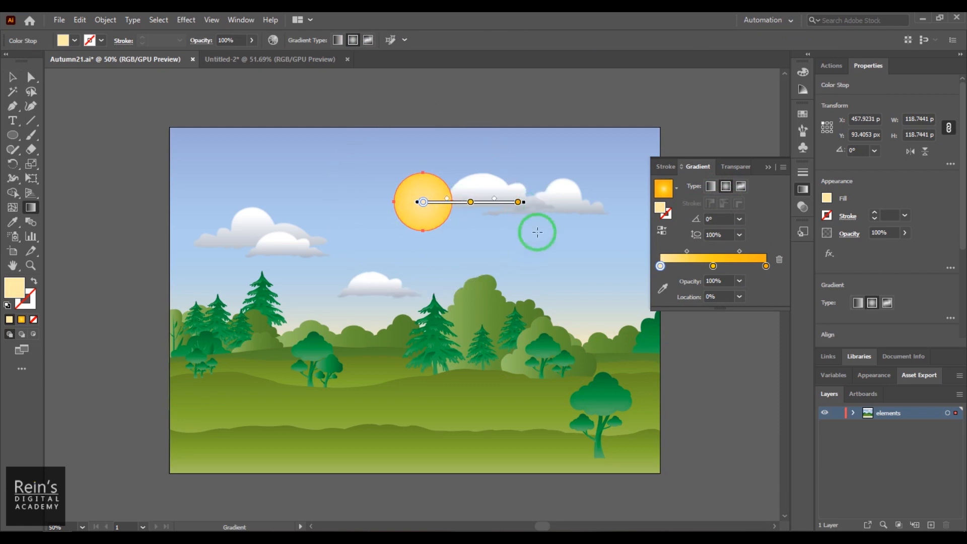
- Recolor the starting stop of the circle's radial gradient to white
double_click(661, 267)
left_click(624, 304)
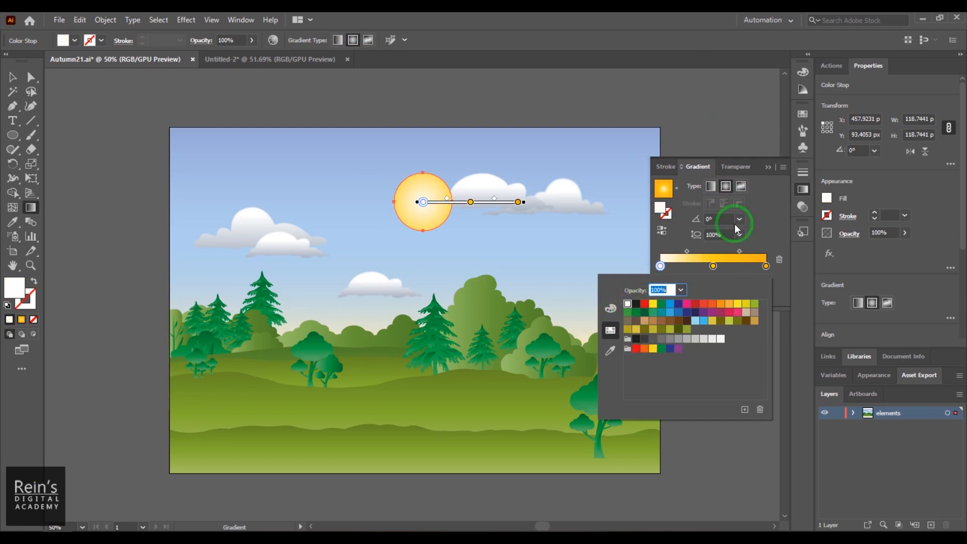
left_click(768, 182)
- Recolor the middle stop of the circle's radial gradient to a pale lavender and deselect the circle
double_click(714, 267)
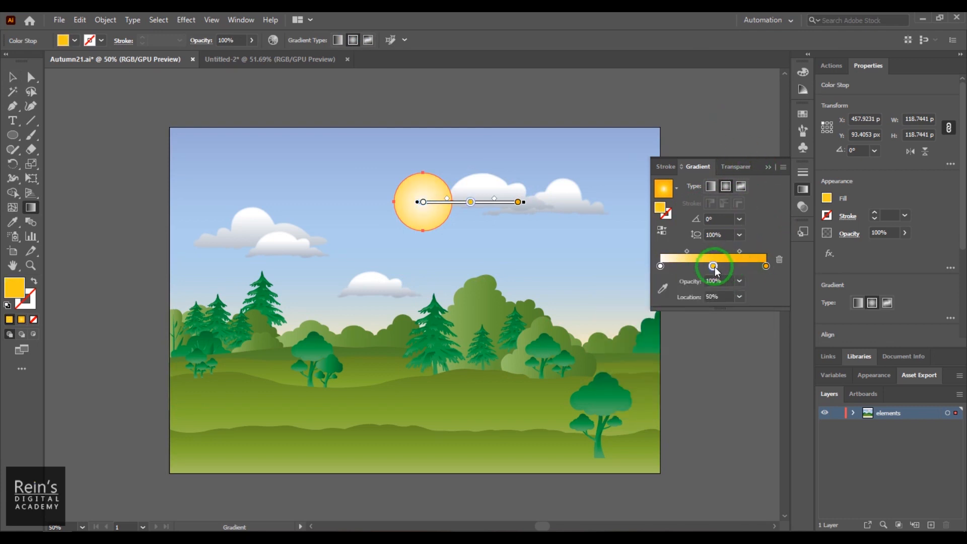
left_click(628, 305)
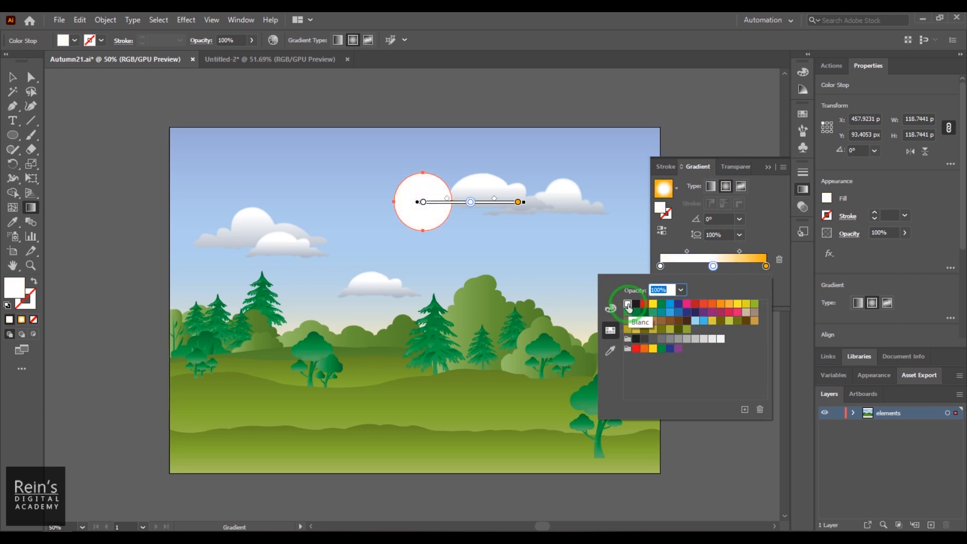
left_click(611, 308)
left_click(719, 313)
left_click(716, 331)
left_click(707, 138)
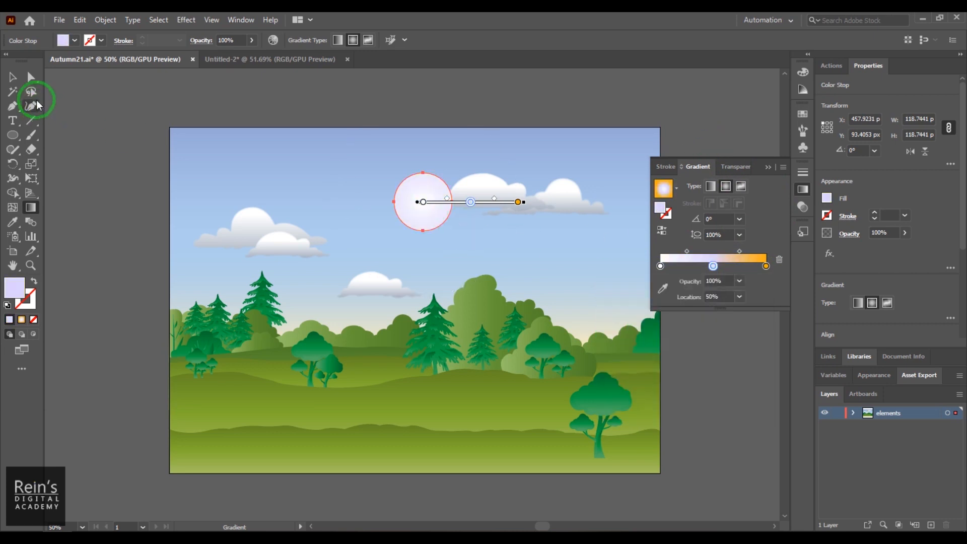
left_click(12, 76)
left_click(685, 398)
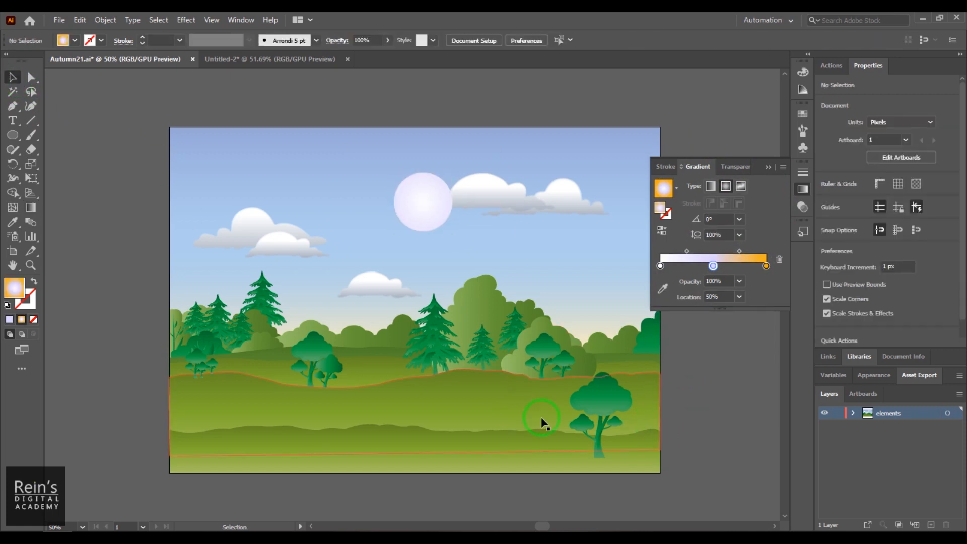
- Move the pale circle slightly up toward the upper-right cloud and try to send it backward behind the cloud
mouse_move(411, 202)
left_mouse_down()
mouse_move(445, 192)
mouse_move(425, 194)
left_mouse_up()
right_click(439, 185)
mouse_move(516, 404)
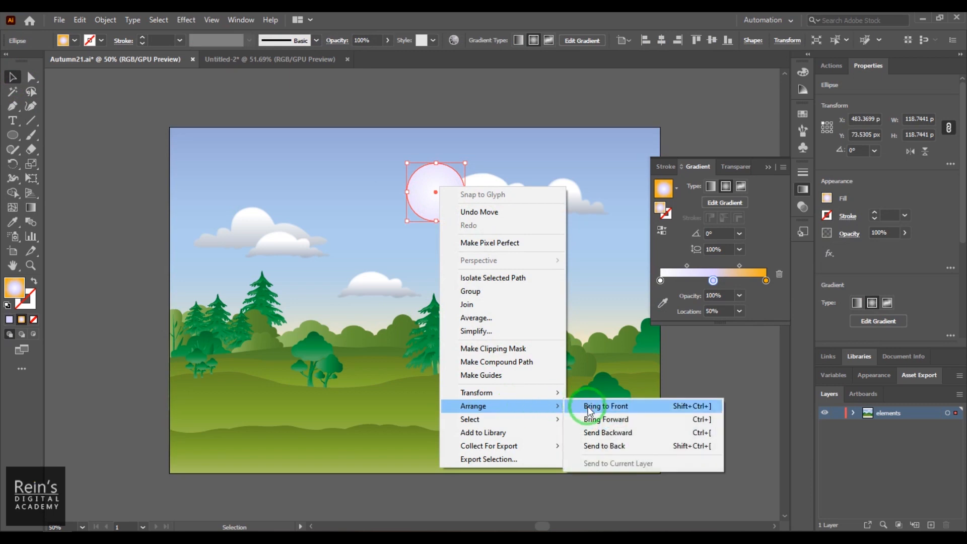
left_click(603, 434)
right_click(433, 186)
mouse_move(554, 403)
left_click(626, 369)
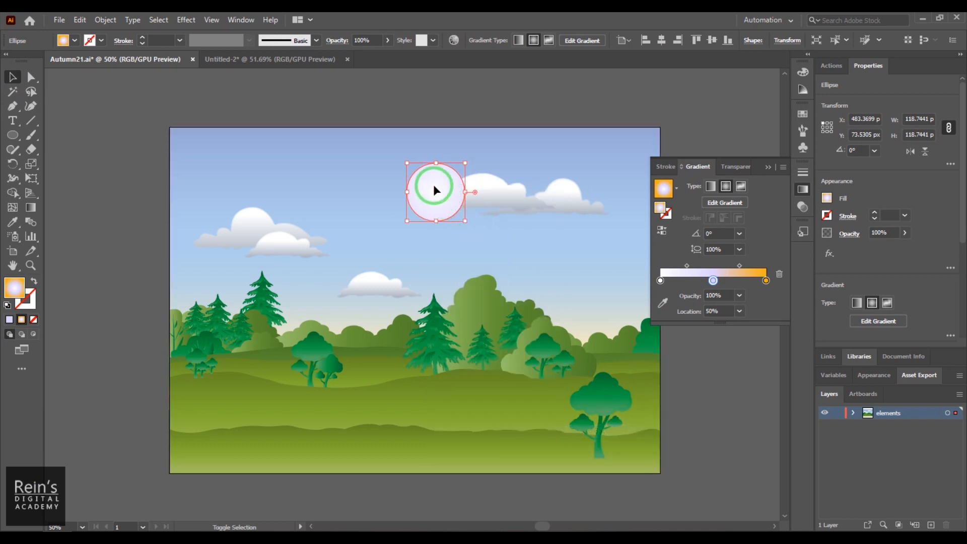
- Move the pale circle between the two upper-right clouds, try sending it backward again, and shift it slightly
left_click_drag(436, 189, 522, 194)
right_click(521, 185)
mouse_move(615, 405)
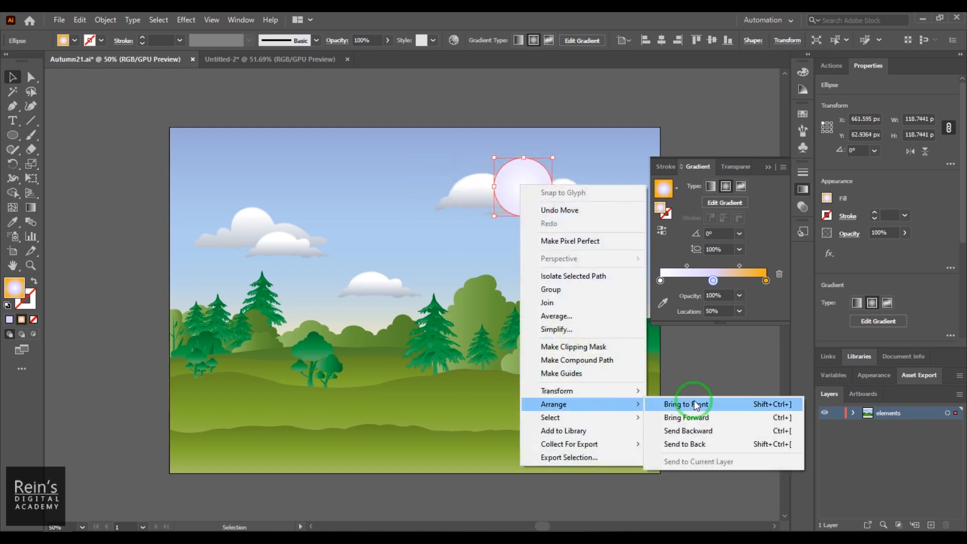
left_click(717, 431)
left_click_drag(547, 208, 520, 187)
- Bring the large upper-right cloud to the front of the stacking order
left_click(465, 192)
right_click(464, 192)
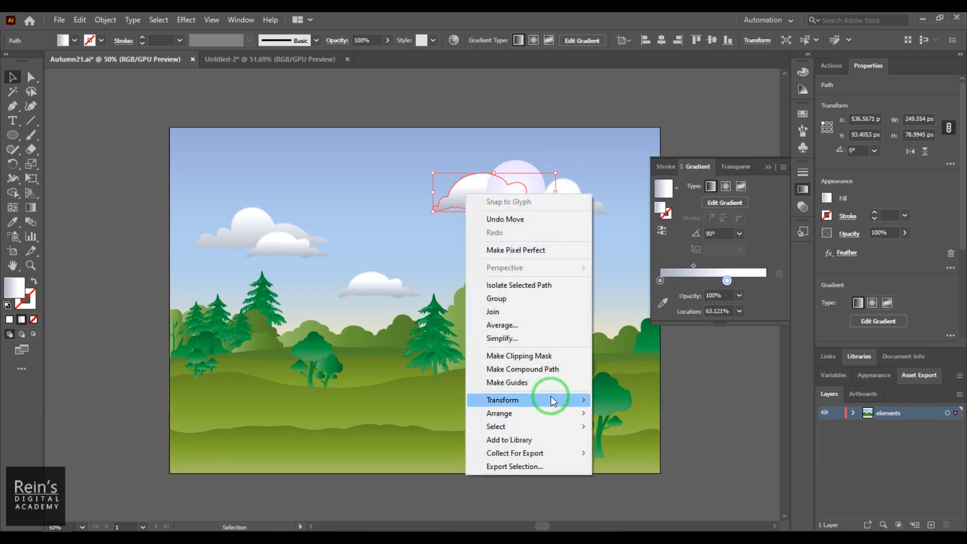
mouse_move(550, 413)
left_click(631, 413)
left_click(712, 412)
- Place the pale circle partly behind the left tip of the large upper-right cloud, deselect it, and collapse the gradient settings
left_click_drag(515, 177, 424, 180)
left_click(707, 385)
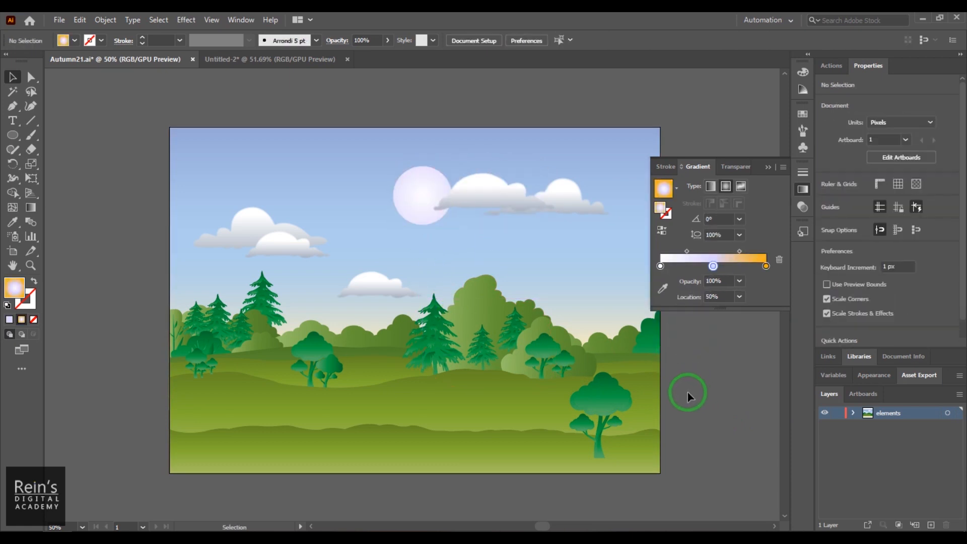
left_click(769, 167)
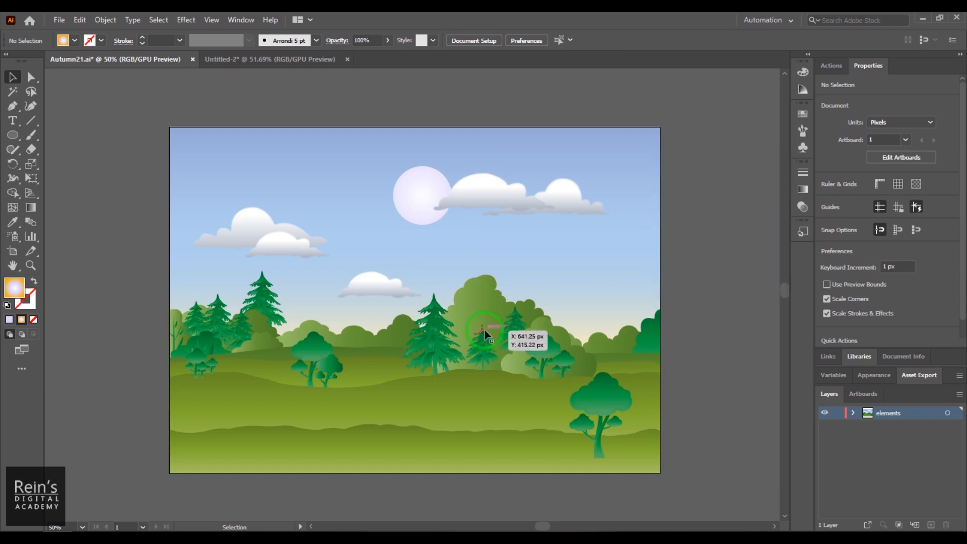